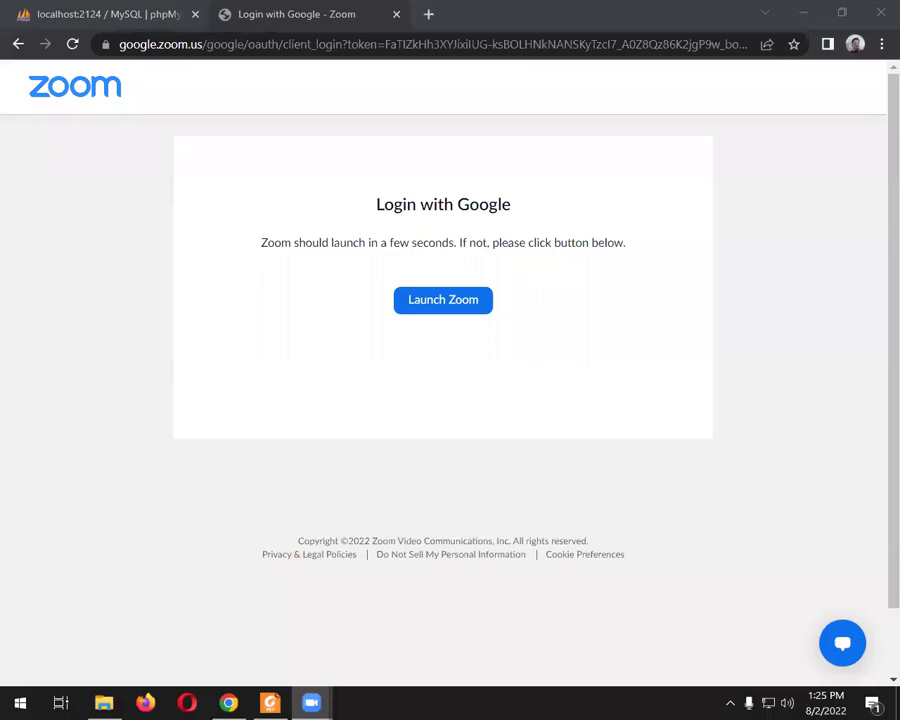
# Switch from the Zoom login tab to the localhost phpMyAdmin tab
pyautogui.click(33, 10)
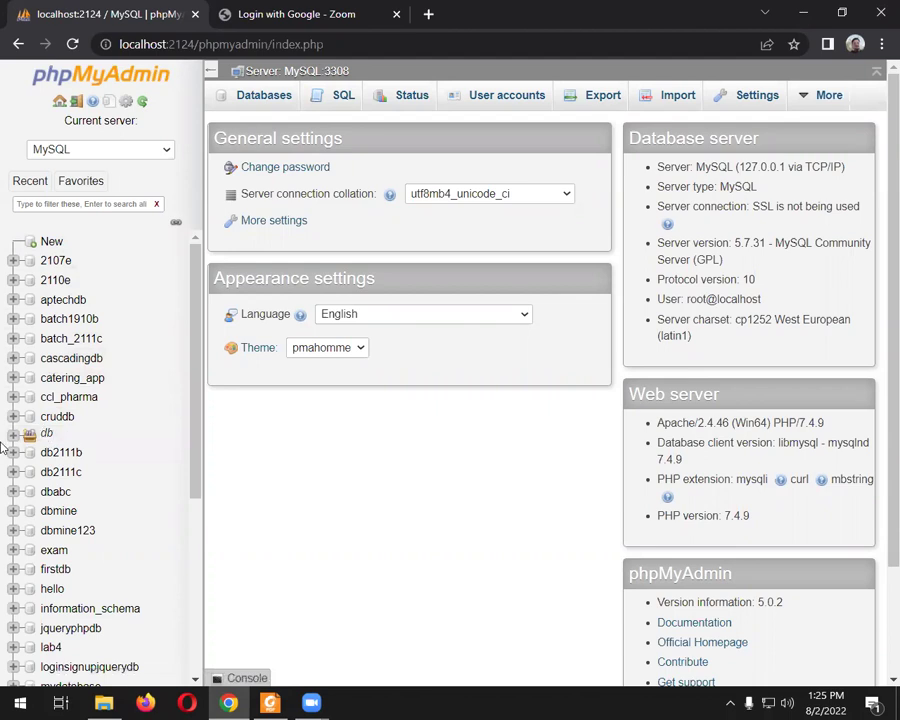
# Expand the db group in the navigation tree and open db_hospital
pyautogui.click(14, 437)
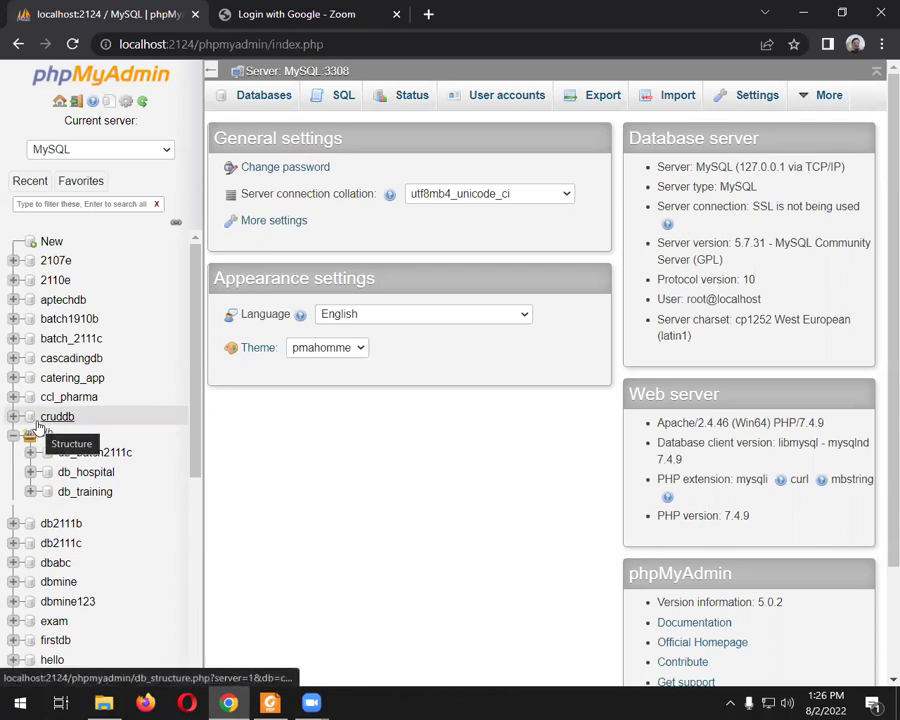
pyautogui.click(78, 474)
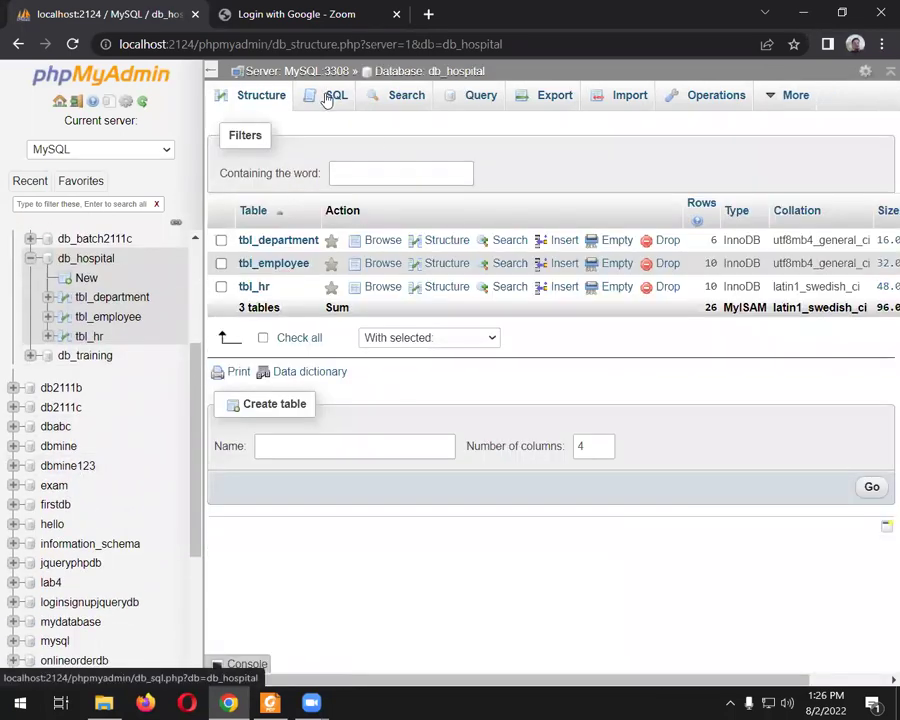
# Run SELECT * from tbl_hr, then follow the Emp_ID 6 link to its tbl_employee record
pyautogui.click(326, 102)
pyautogui.write('se')
pyautogui.press('Return')
pyautogui.write('* from tbl')
pyautogui.press('Return')
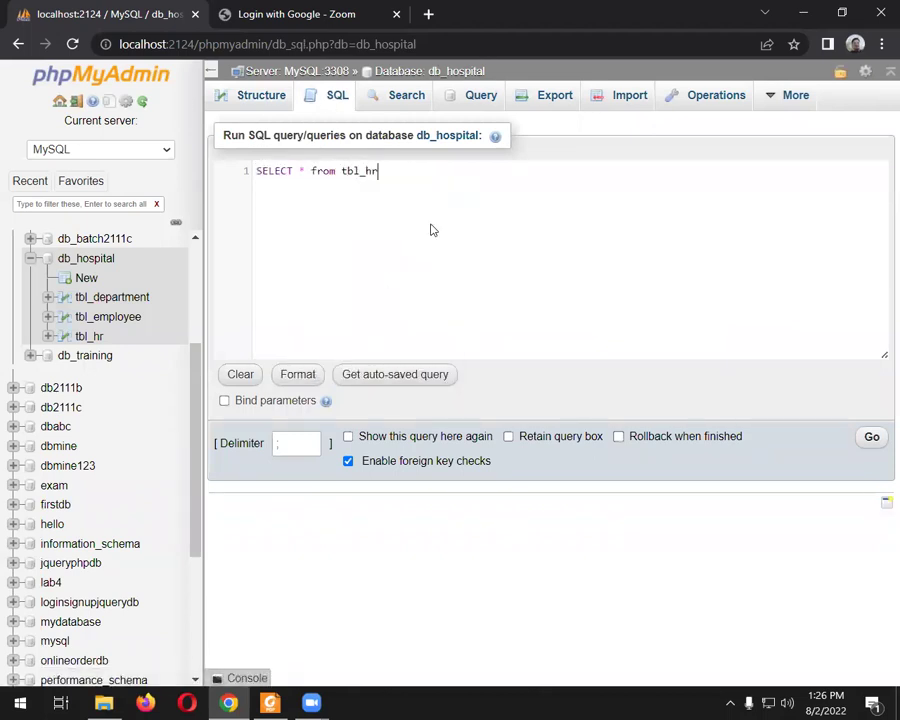
pyautogui.click(866, 436)
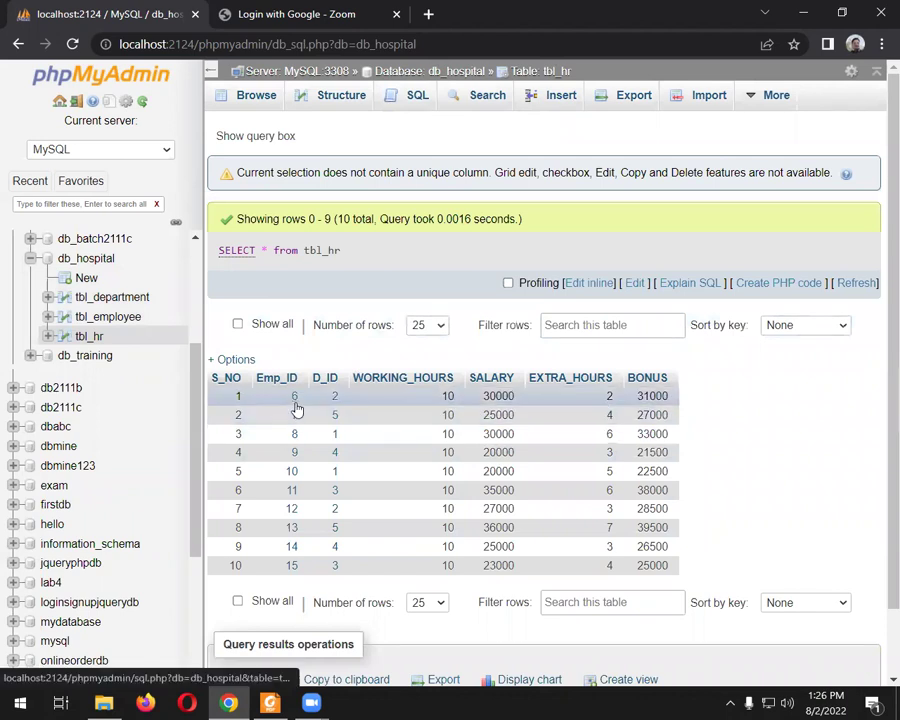
pyautogui.moveTo(297, 410)
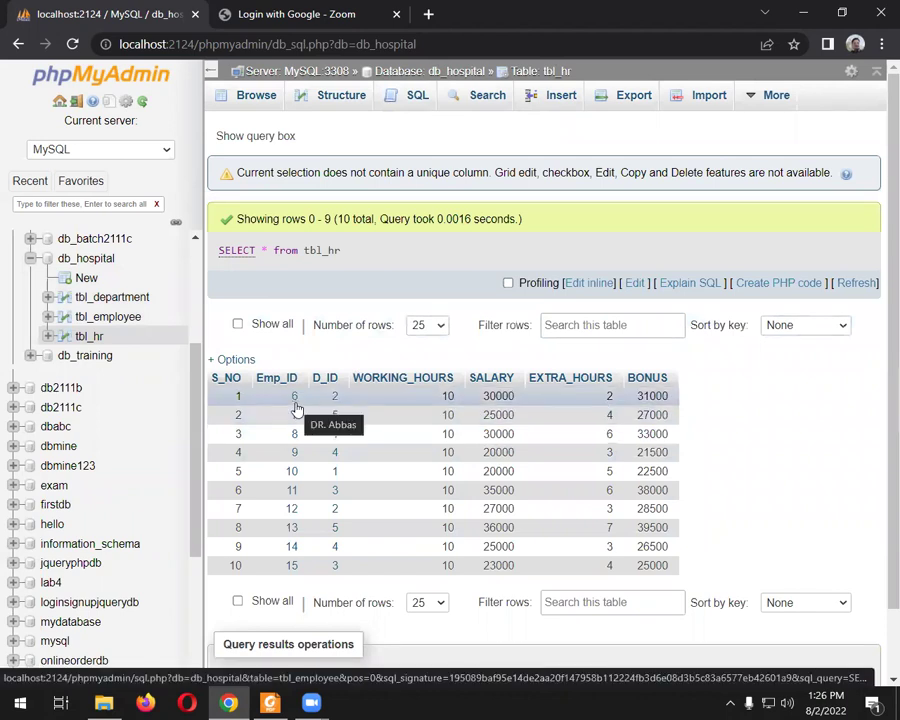
pyautogui.click(296, 408)
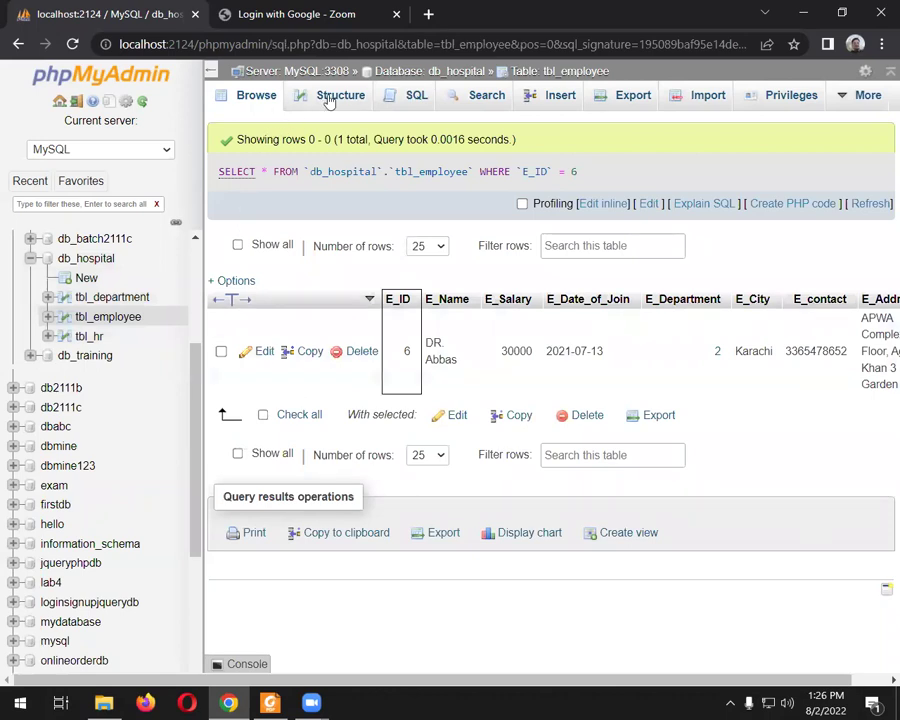
# Remove WHERE 1 from the tbl_employee query and run it to list all ten employees
pyautogui.click(410, 96)
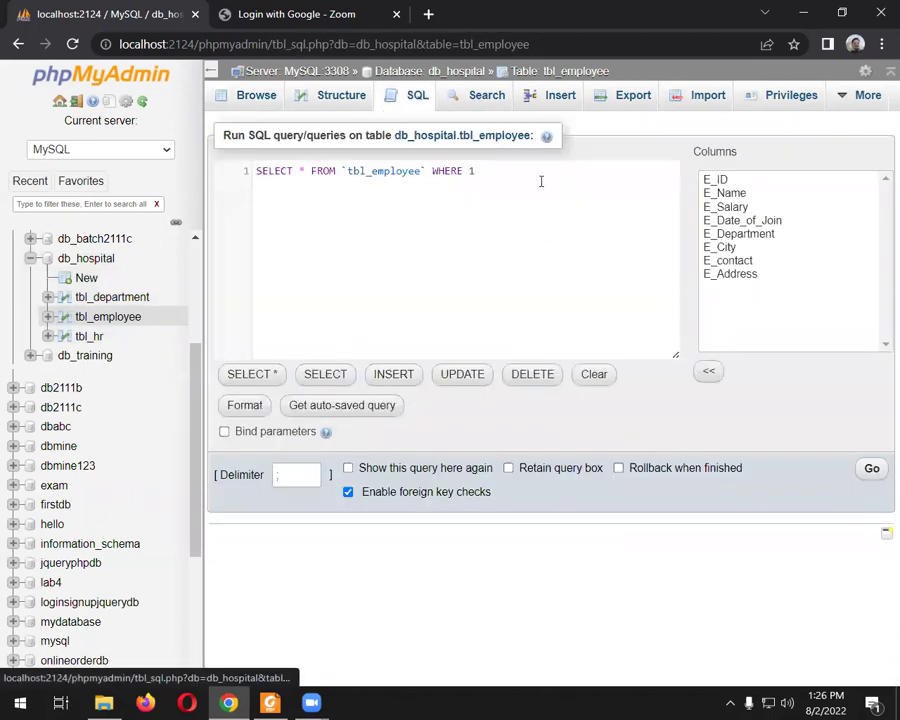
pyautogui.click(432, 170)
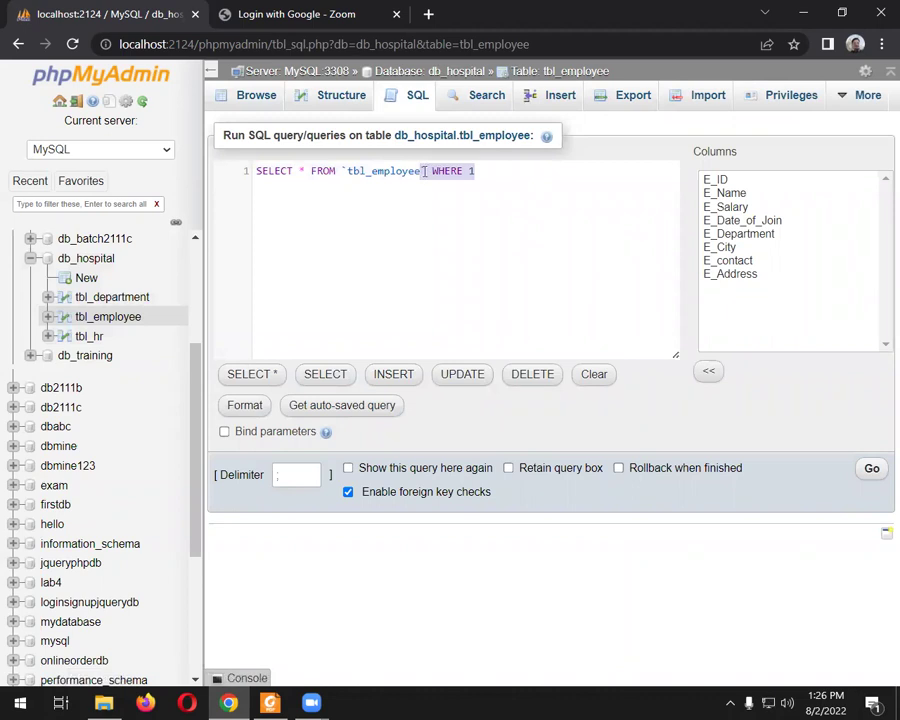
pyautogui.press('Delete')
pyautogui.press('Delete')
pyautogui.press('Delete')
pyautogui.press('Delete')
pyautogui.press('Delete')
pyautogui.press('Delete')
pyautogui.press('Delete')
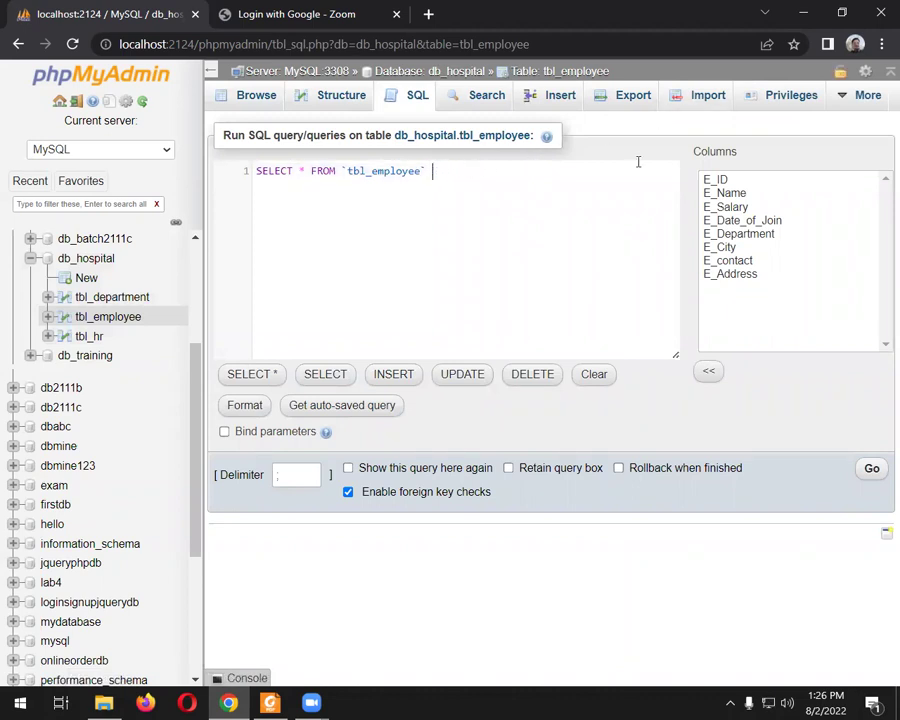
pyautogui.click(866, 481)
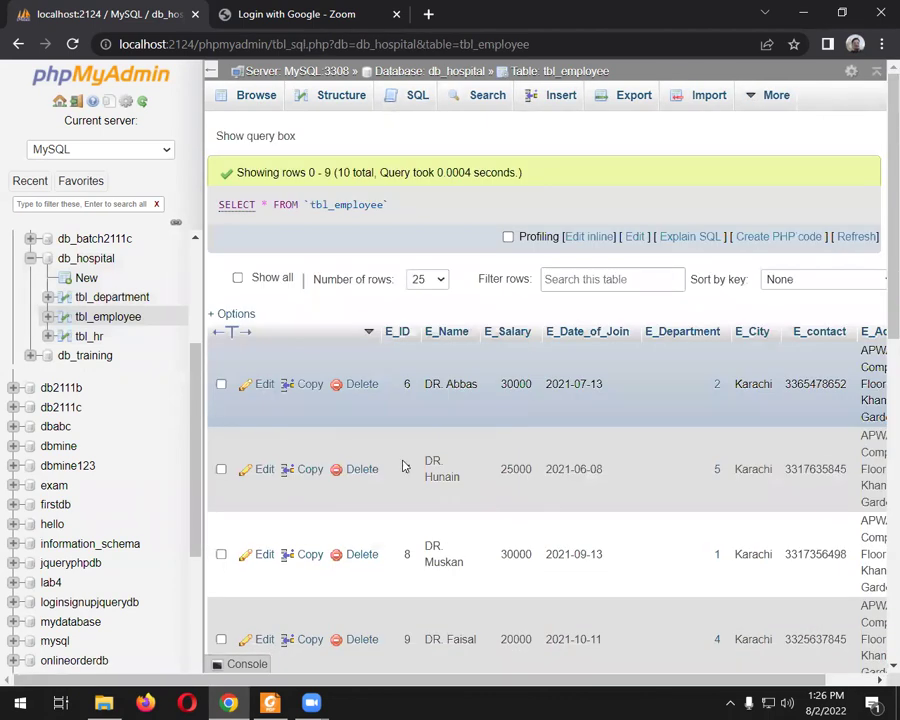
# Browse tbl_employee's rows, review its column structure, then return to db_hospital's table list
pyautogui.click(223, 97)
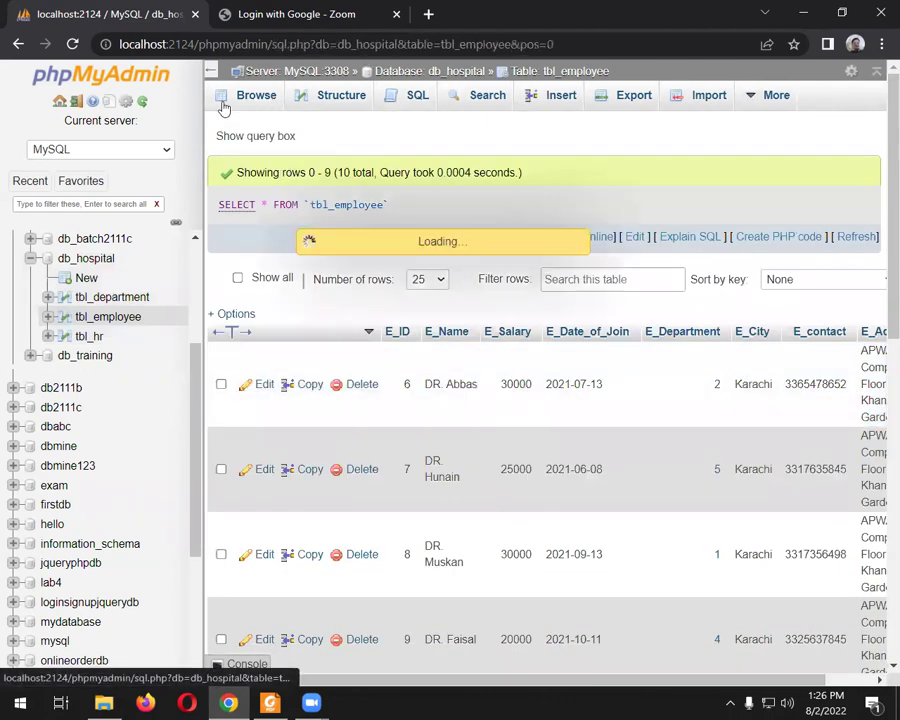
pyautogui.click(341, 98)
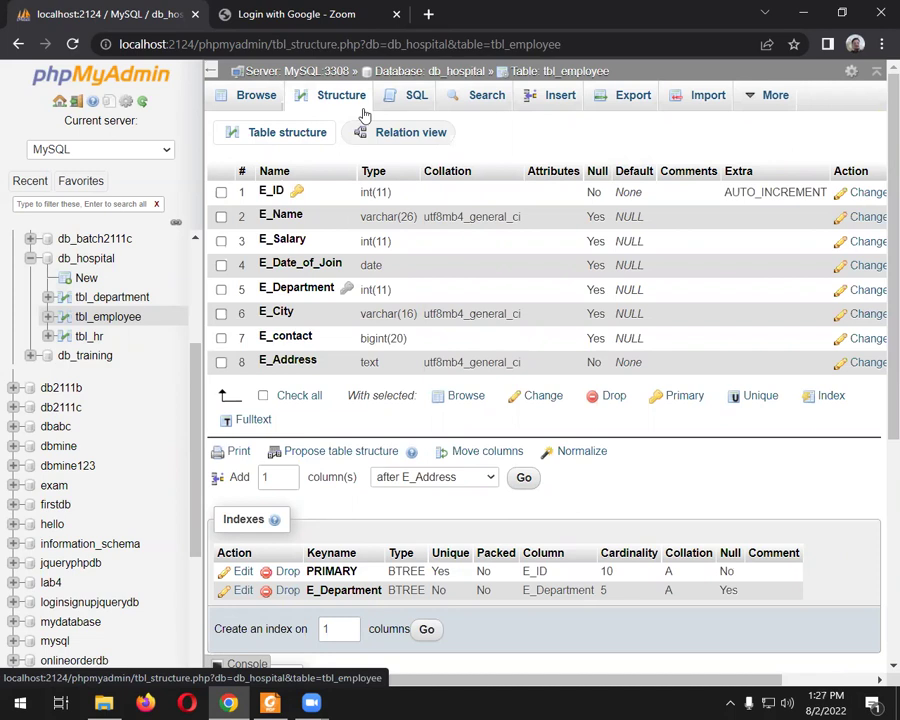
pyautogui.click(412, 95)
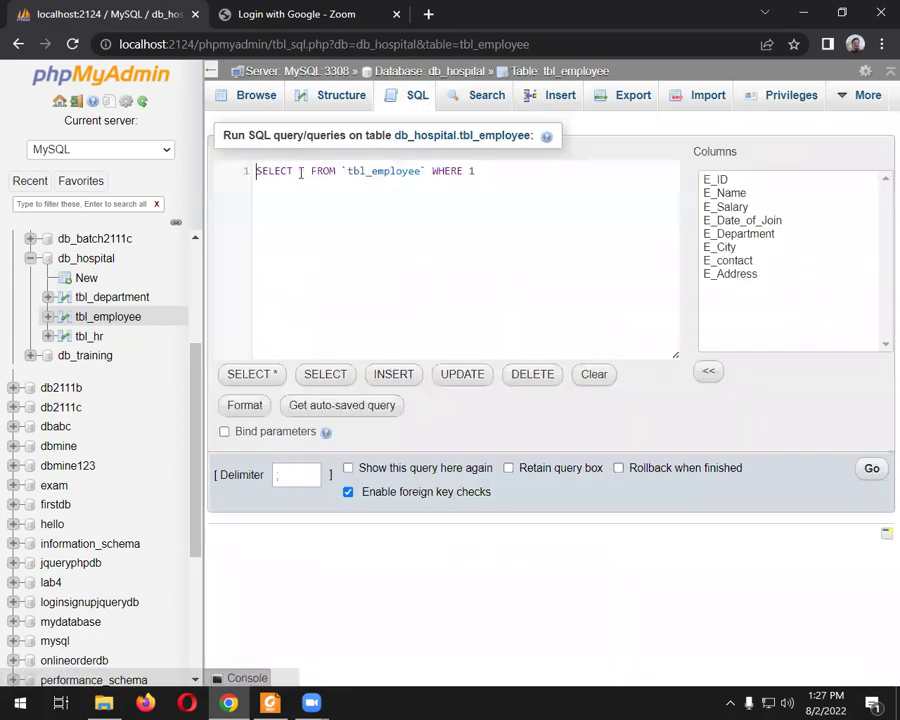
pyautogui.click(86, 258)
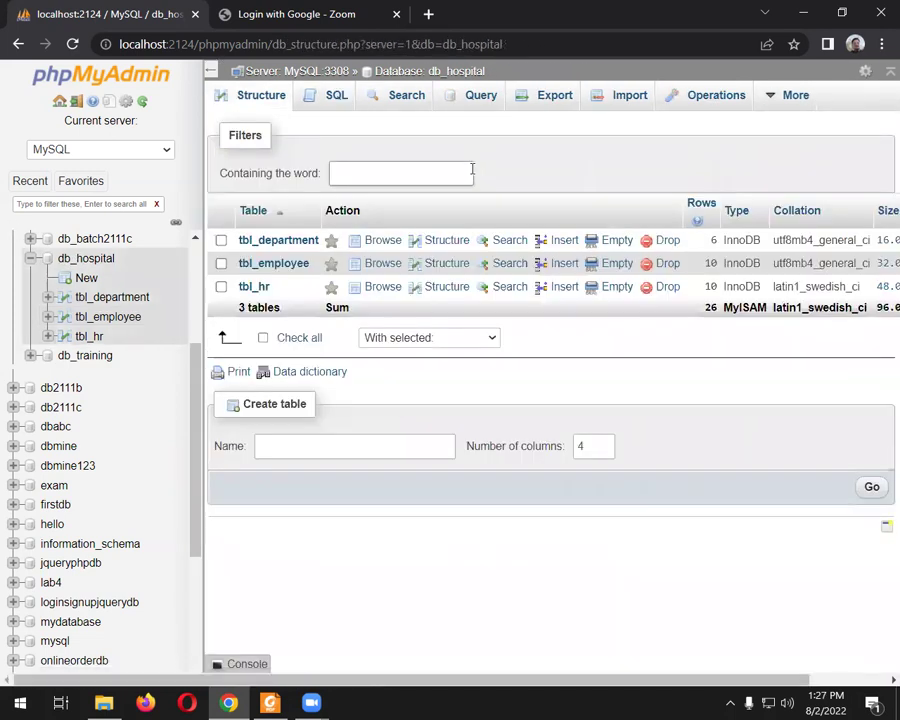
# Draft CREATE VIEW myview AS SELECT * from tbl_employee in db_hospital's SQL editor
pyautogui.click(331, 96)
pyautogui.write('cr')
pyautogui.press('Return')
pyautogui.write('view')
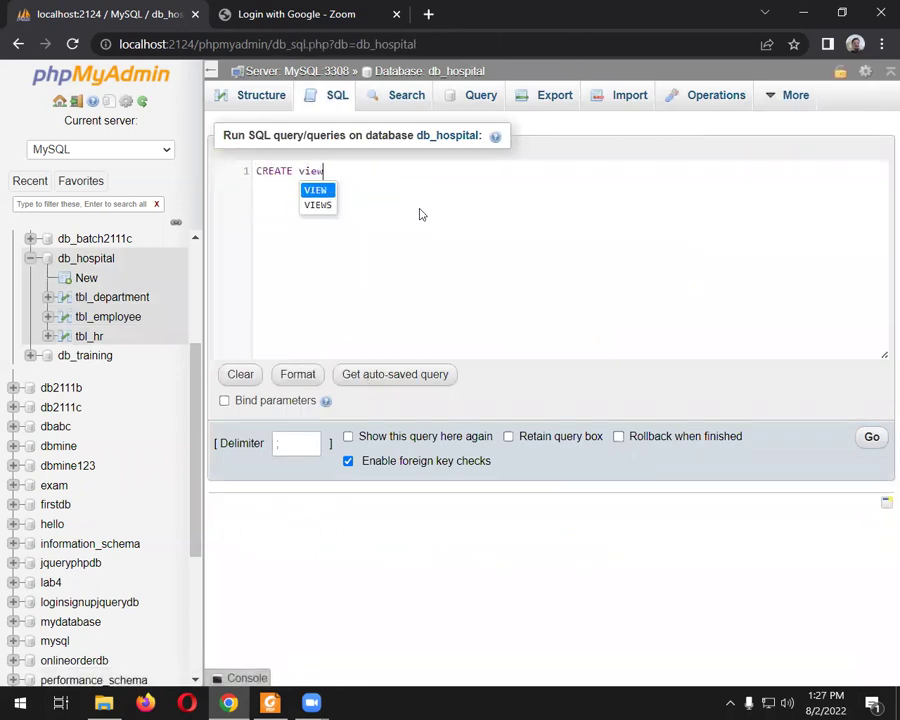
pyautogui.press('Return')
pyautogui.write('myview')
pyautogui.press('Return')
pyautogui.write('as')
pyautogui.press('Return')
pyautogui.press('Return')
pyautogui.write('sel')
pyautogui.press('Return')
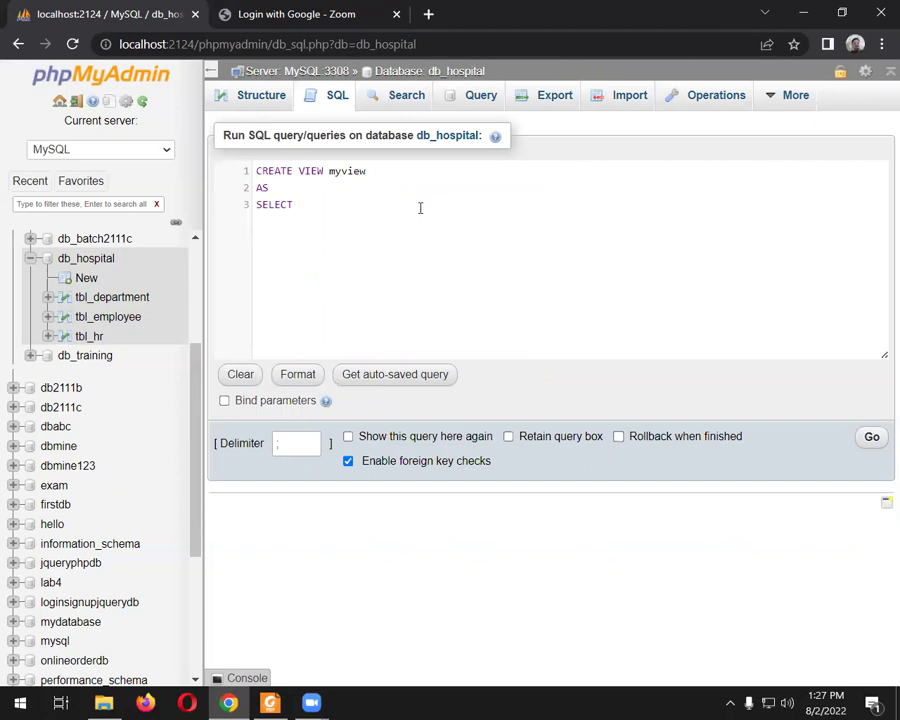
pyautogui.write('* from')
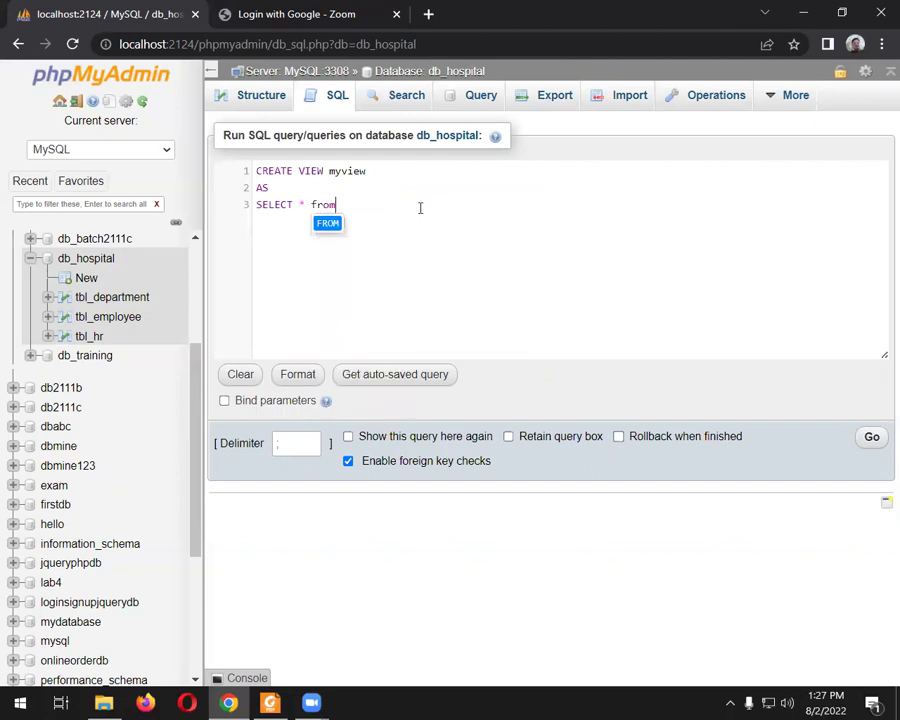
pyautogui.write(' tbl')
pyautogui.press('Down')
pyautogui.press('Return')
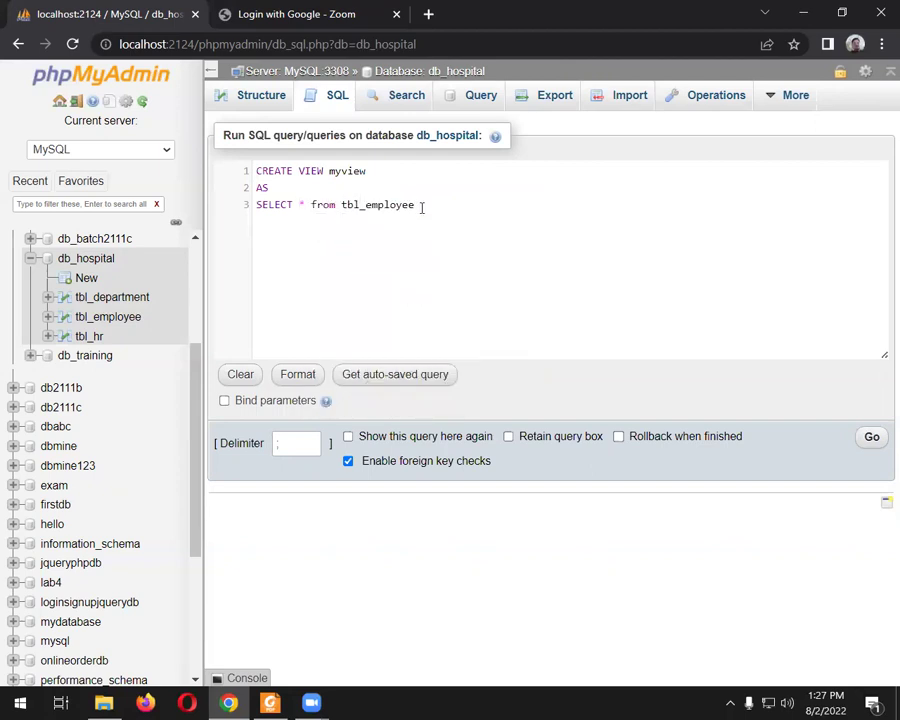
# Replace the asterisk with e_id , e_name and open tbl_employee's rows in a new tab
pyautogui.click(295, 205)
pyautogui.write('er')
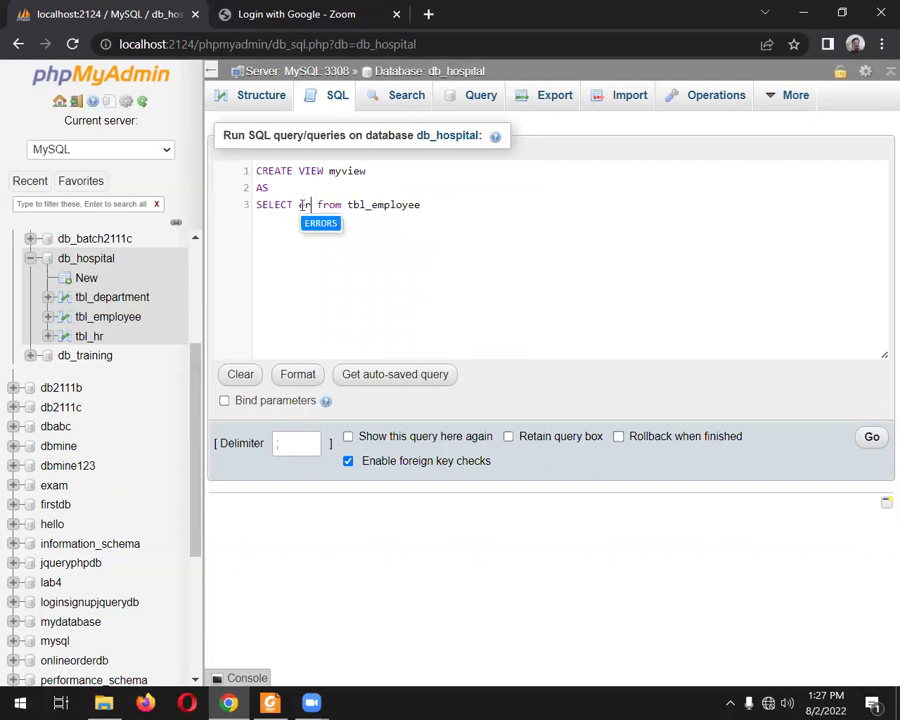
pyautogui.press('Escape')
pyautogui.press('BackSpace')
pyautogui.press('BackSpace')
pyautogui.write('e_id ,')
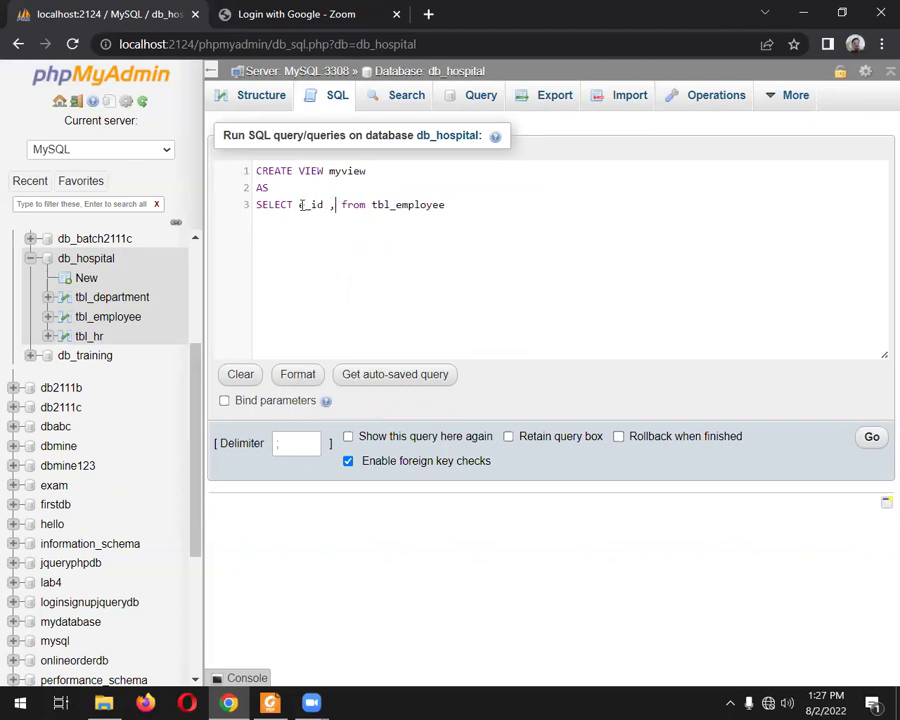
pyautogui.write(' e_name')
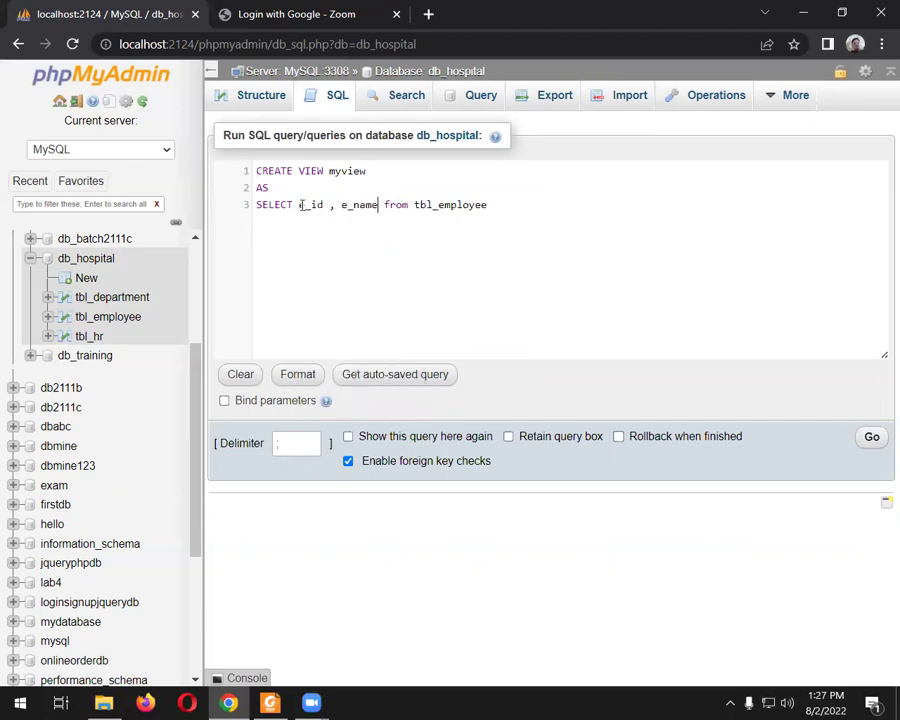
pyautogui.middleClick(110, 317)
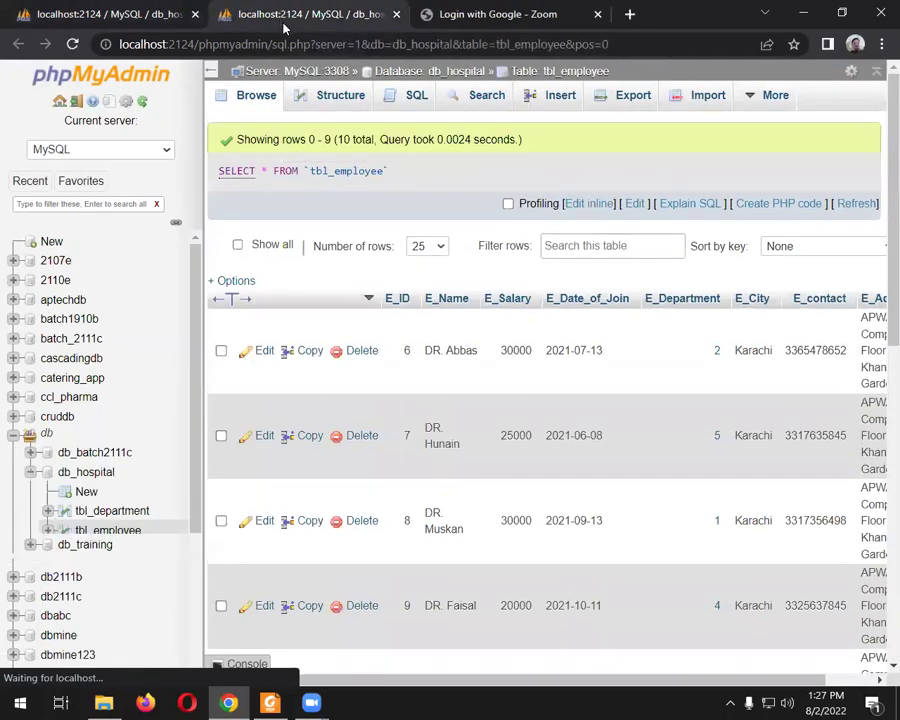
# Show tbl_employee's column structure in the new tab
pyautogui.click(341, 97)
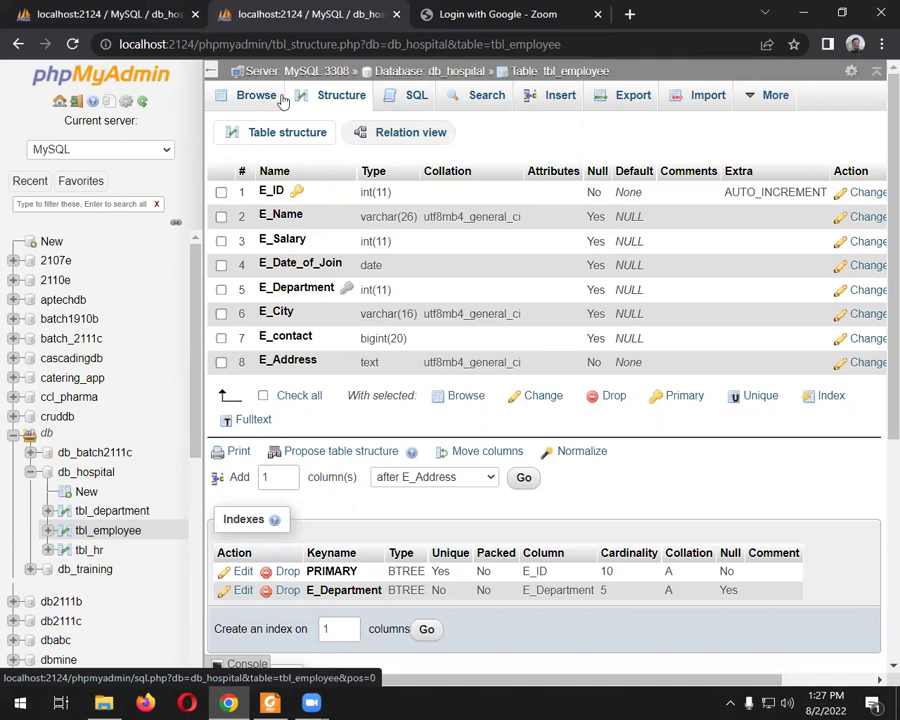
# Back in the query tab, add ,e_salary after e_name and run CREATE VIEW myview
pyautogui.hotkey('alt', 'Left')
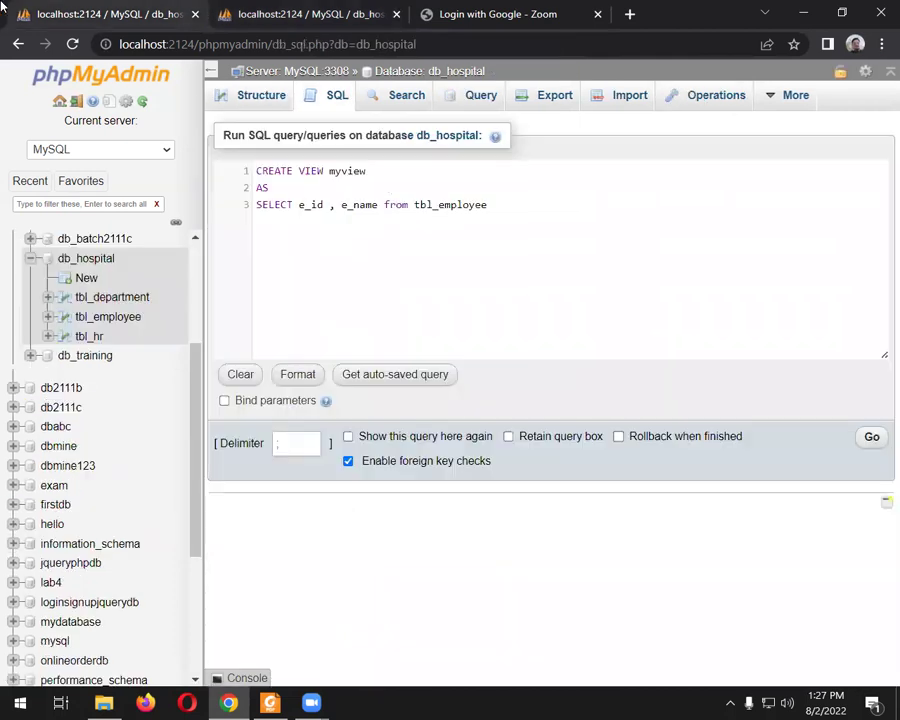
pyautogui.click(380, 205)
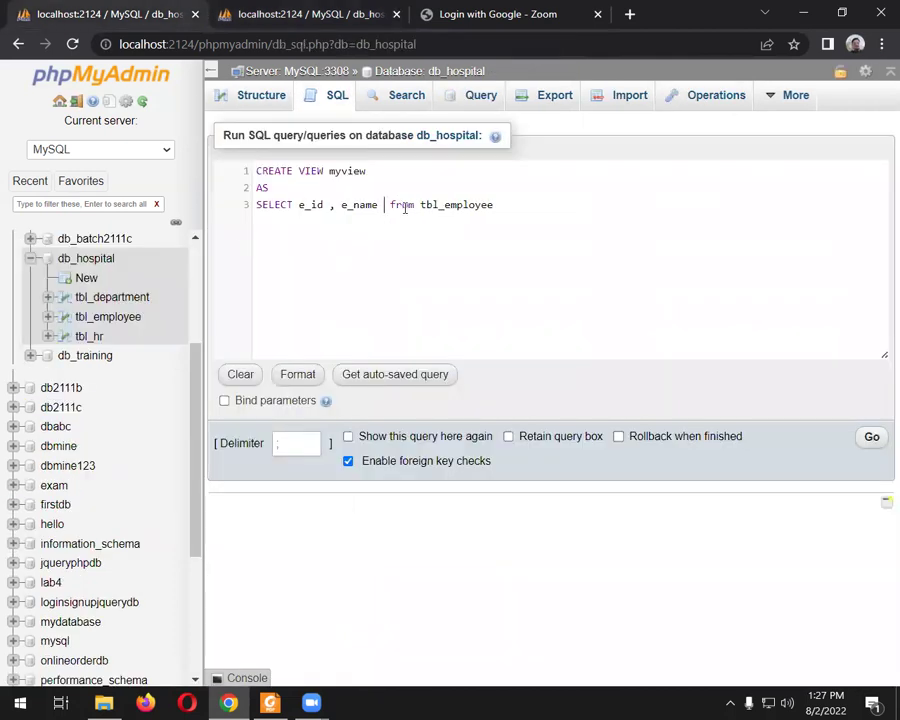
pyautogui.write(',e_salary')
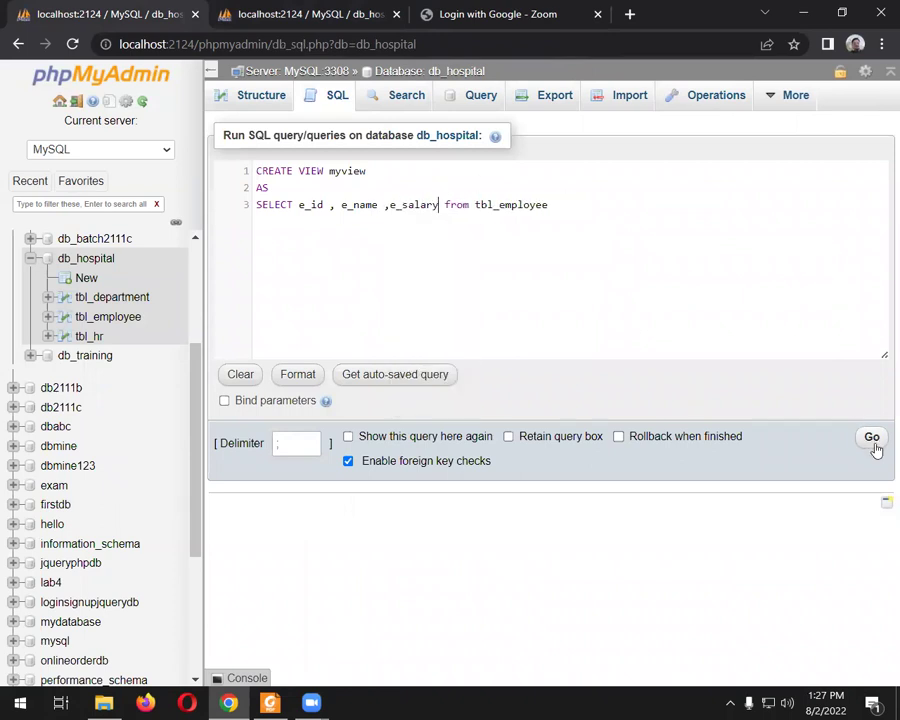
pyautogui.click(873, 439)
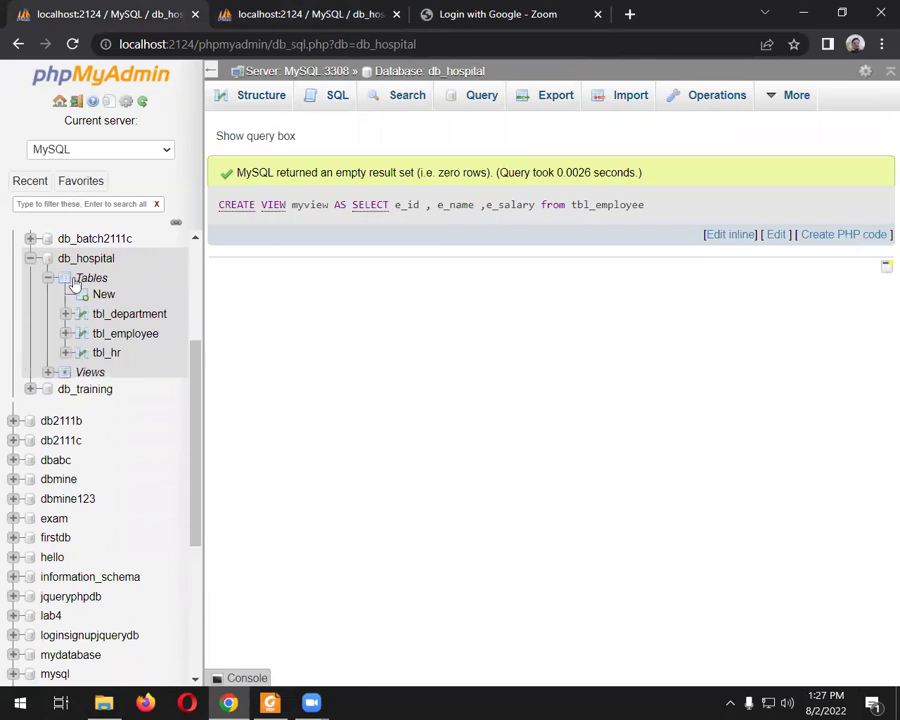
# Reveal myview under db_hospital's Views and type SELECT * from myview in a fresh SQL editor
pyautogui.click(30, 390)
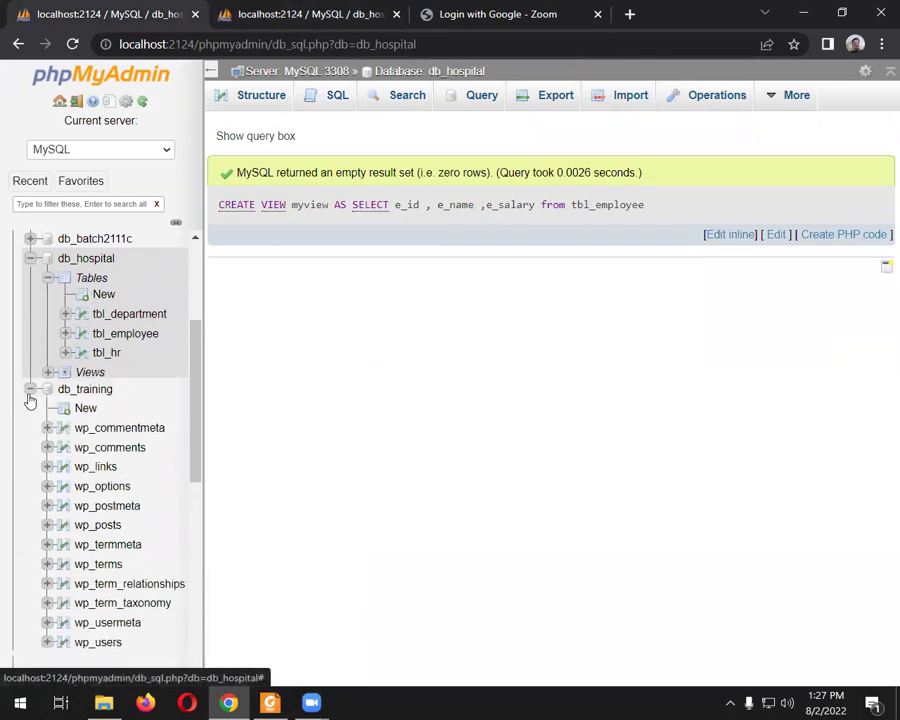
pyautogui.click(29, 390)
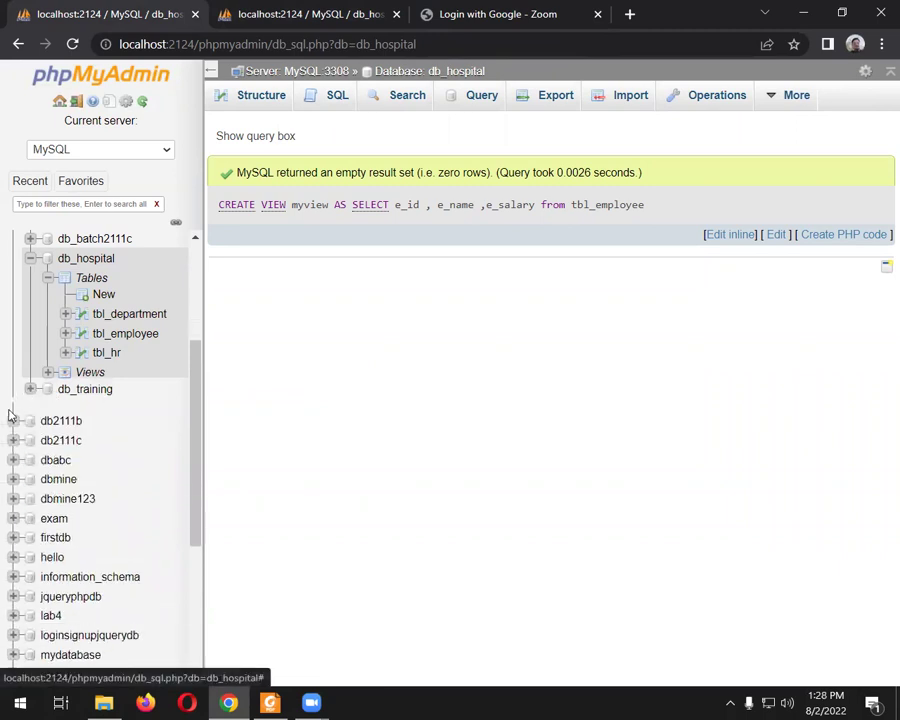
pyautogui.click(11, 423)
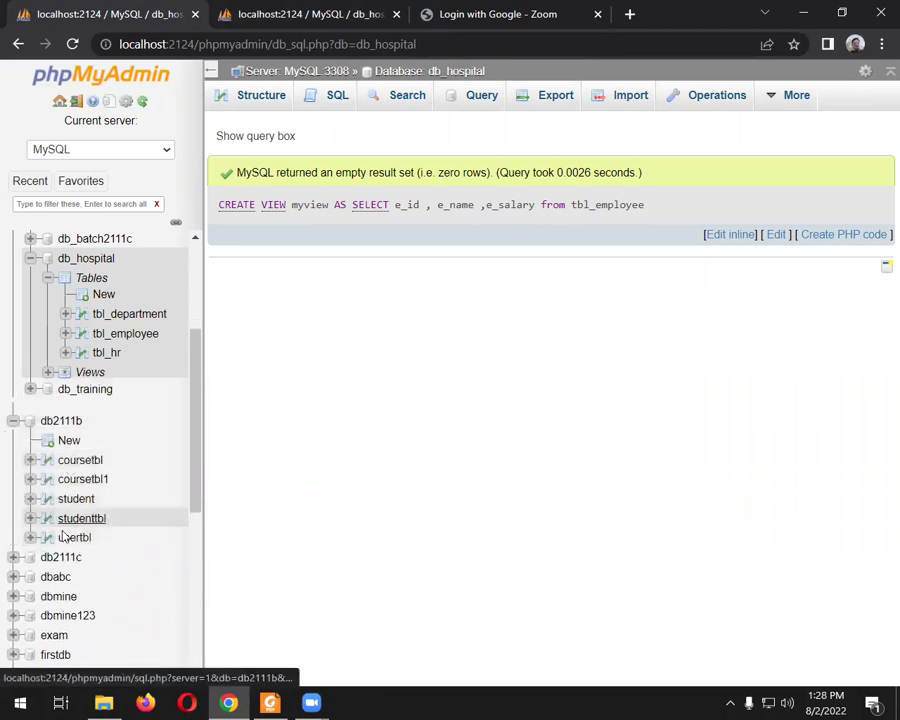
pyautogui.click(13, 421)
pyautogui.click(47, 373)
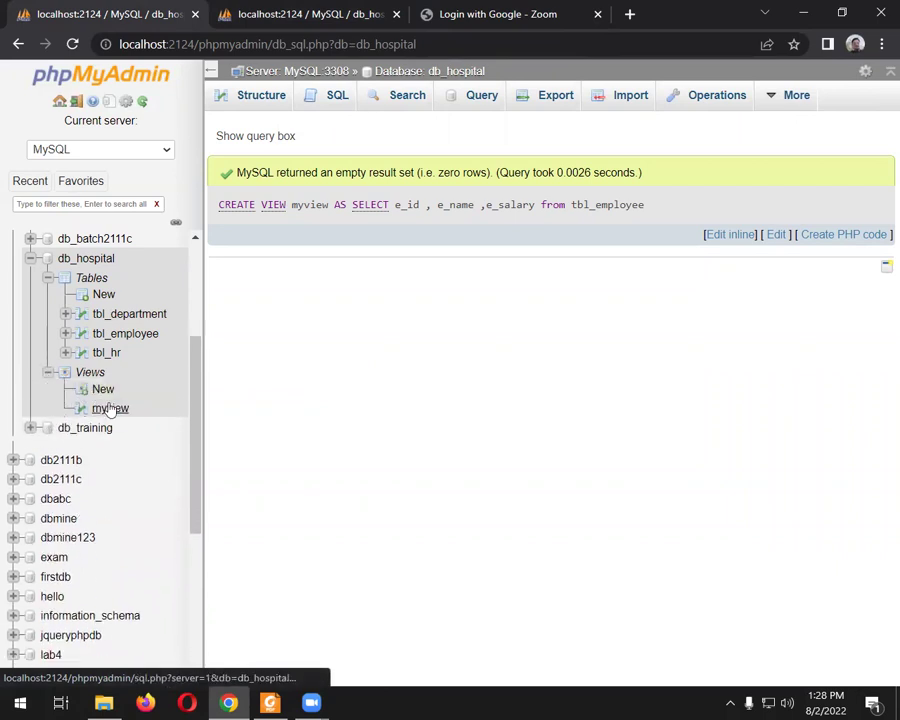
pyautogui.click(326, 100)
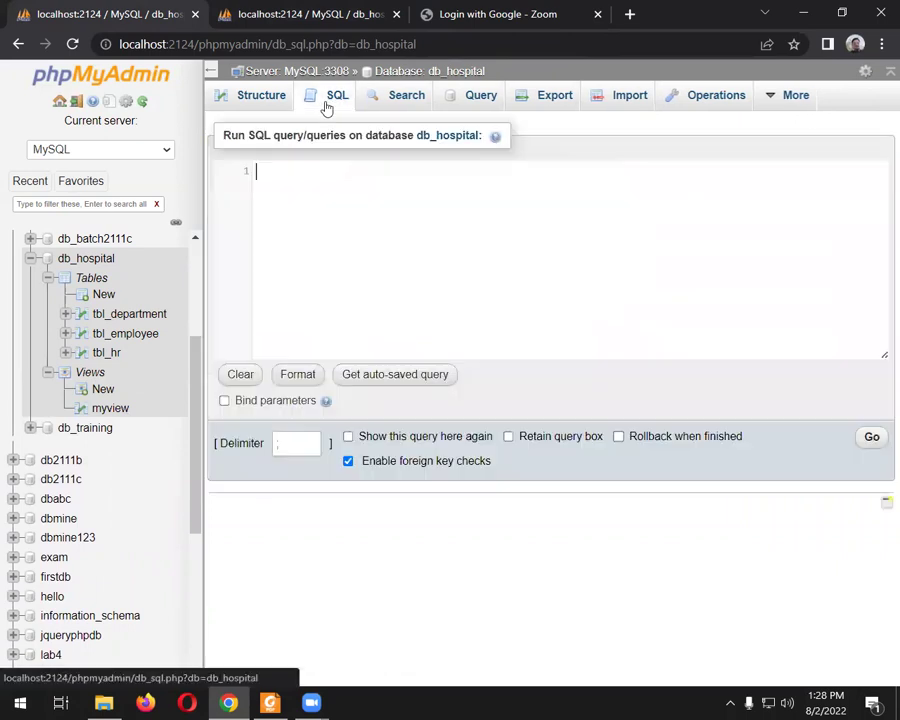
pyautogui.write('select * from myview')
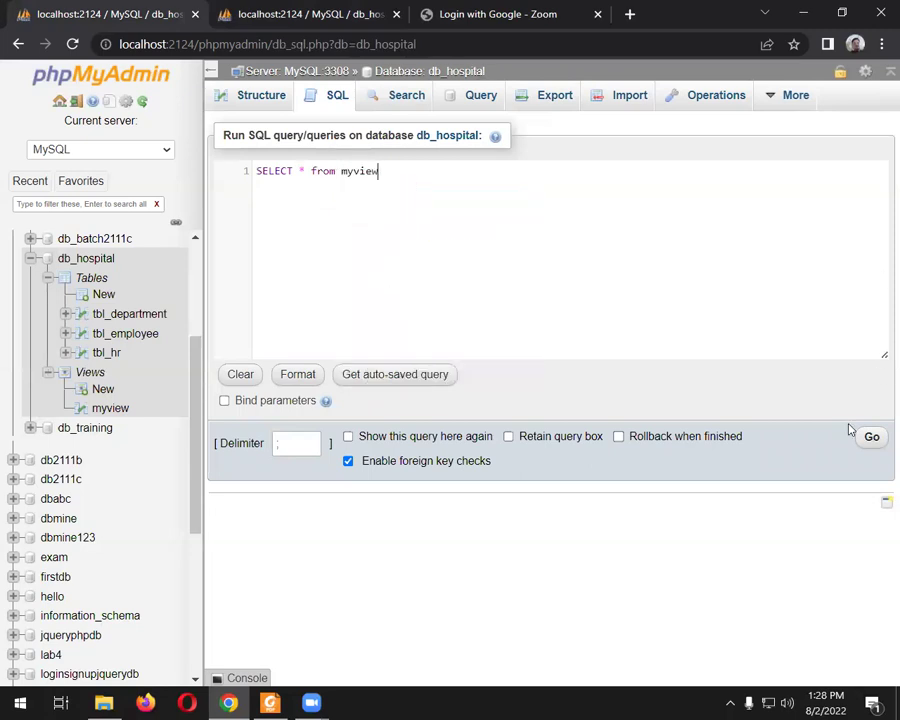
# Run the myview query, scroll through its 10 rows, then open the Windows Run box
pyautogui.click(865, 437)
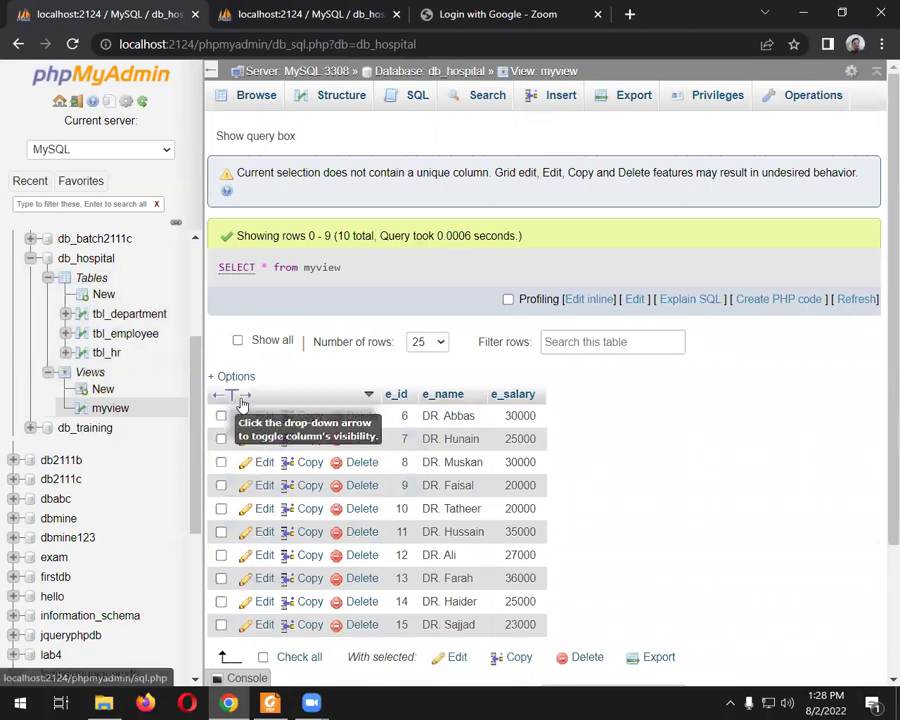
pyautogui.scroll(-2, 375, 394)
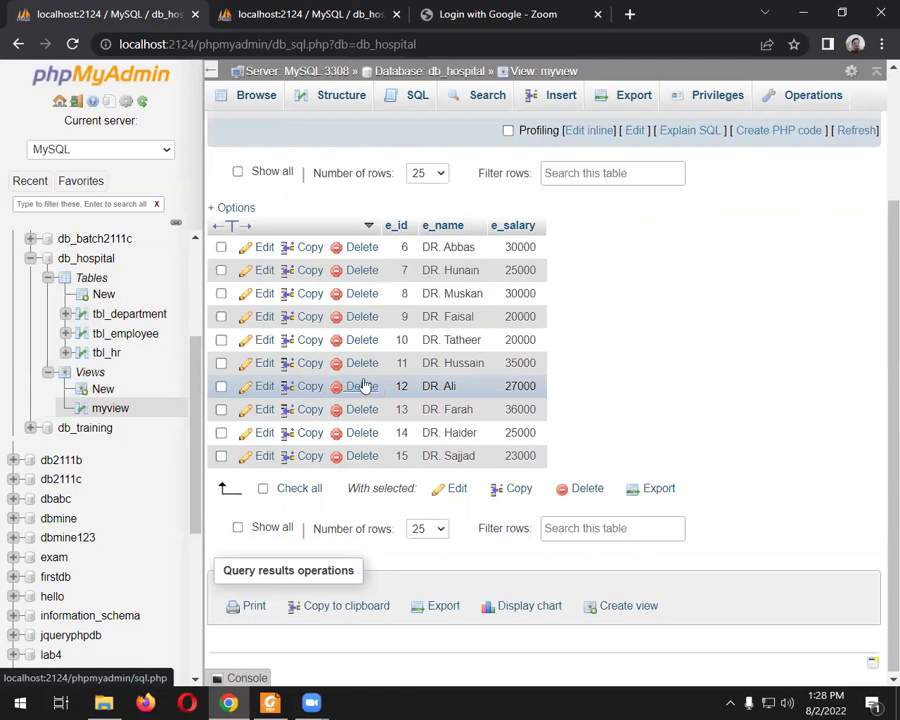
pyautogui.press('super+r')
# Launch Notepad from the Run box
pyautogui.write('view')
pyautogui.press('BackSpace')
pyautogui.press('BackSpace')
pyautogui.press('BackSpace')
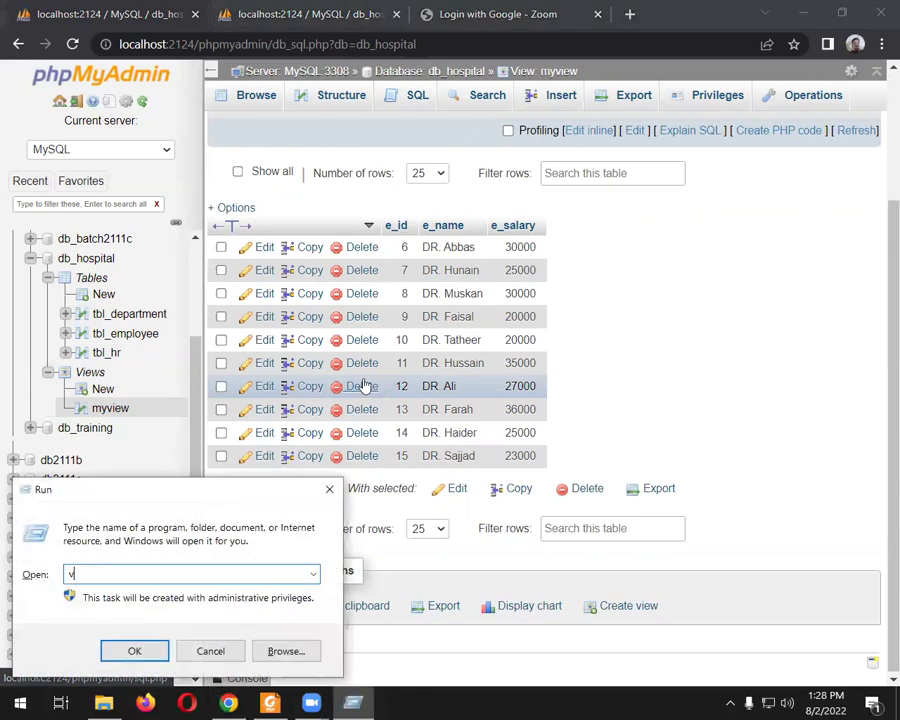
pyautogui.press('BackSpace')
pyautogui.write('notepad')
pyautogui.press('Return')
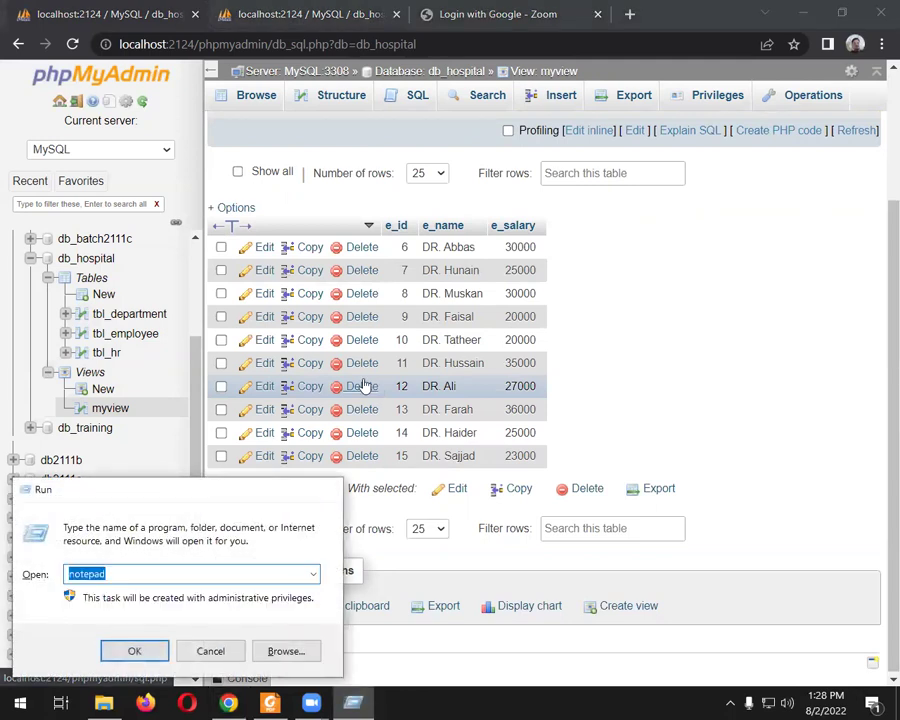
# Write the note 'View', '=====', 'it is an virtual table', then minimize Notepad
pyautogui.write('View')
pyautogui.press('Return')
pyautogui.write('=====')
pyautogui.press('Return')
pyautogui.write('it is an virtual table')
pyautogui.press('Return')
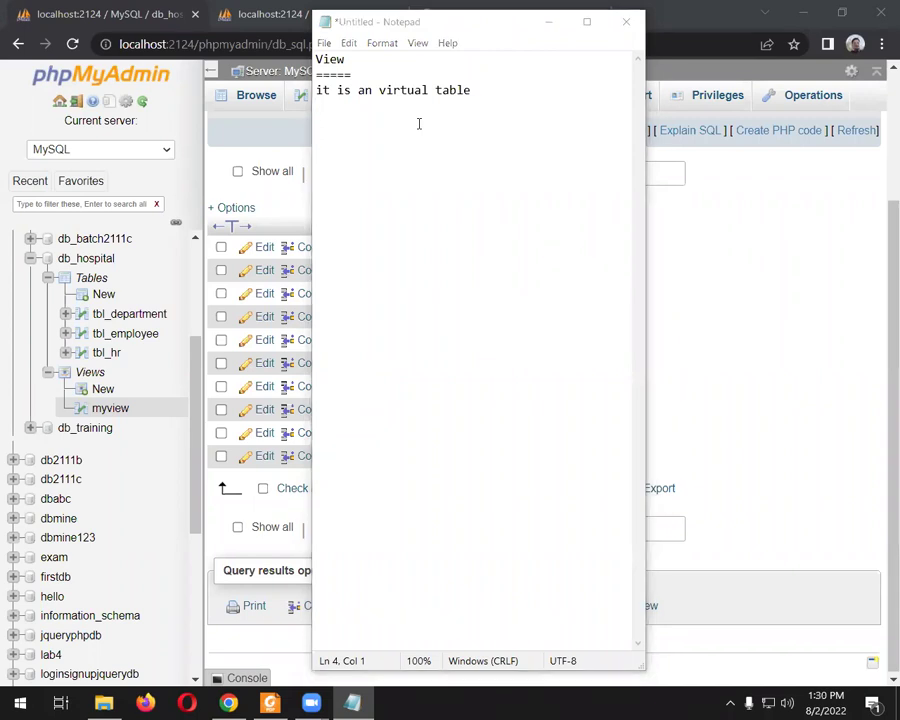
pyautogui.click(547, 22)
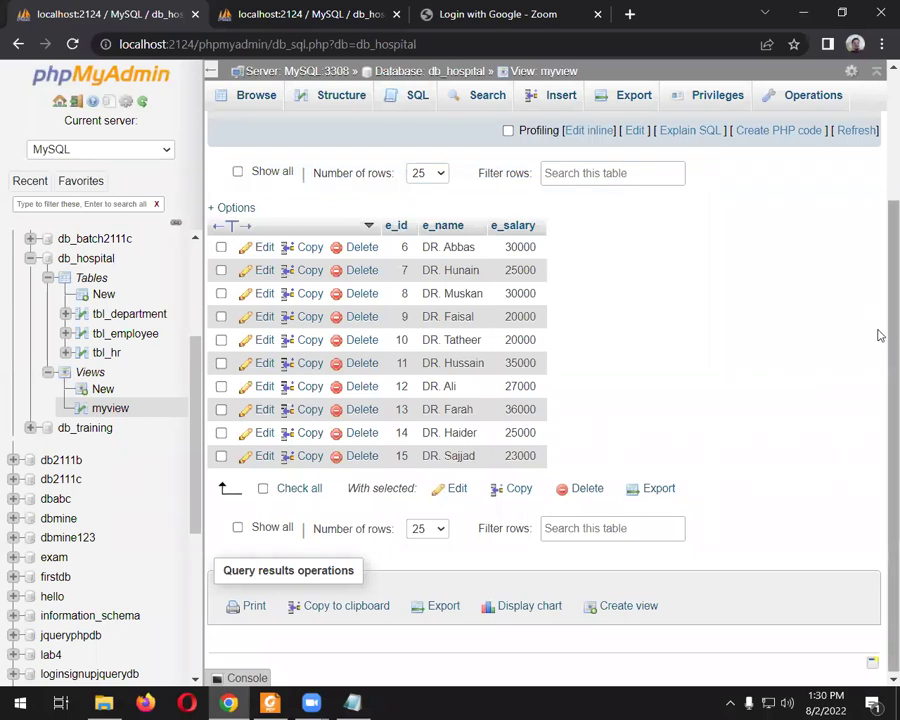
# Open an SQL query editor on db_hospital and begin a SELECT statement
pyautogui.click(86, 258)
pyautogui.click(398, 98)
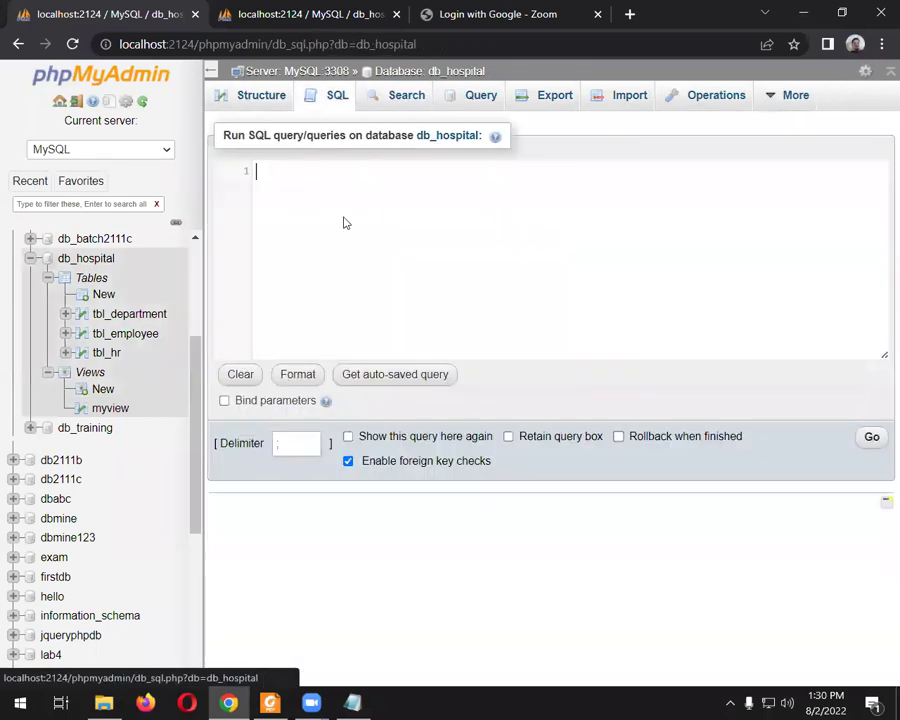
pyautogui.write('C')
pyautogui.press('Return')
pyautogui.press('BackSpace')
pyautogui.press('BackSpace')
pyautogui.press('BackSpace')
pyautogui.press('BackSpace')
pyautogui.write('rea')
pyautogui.press('Return')
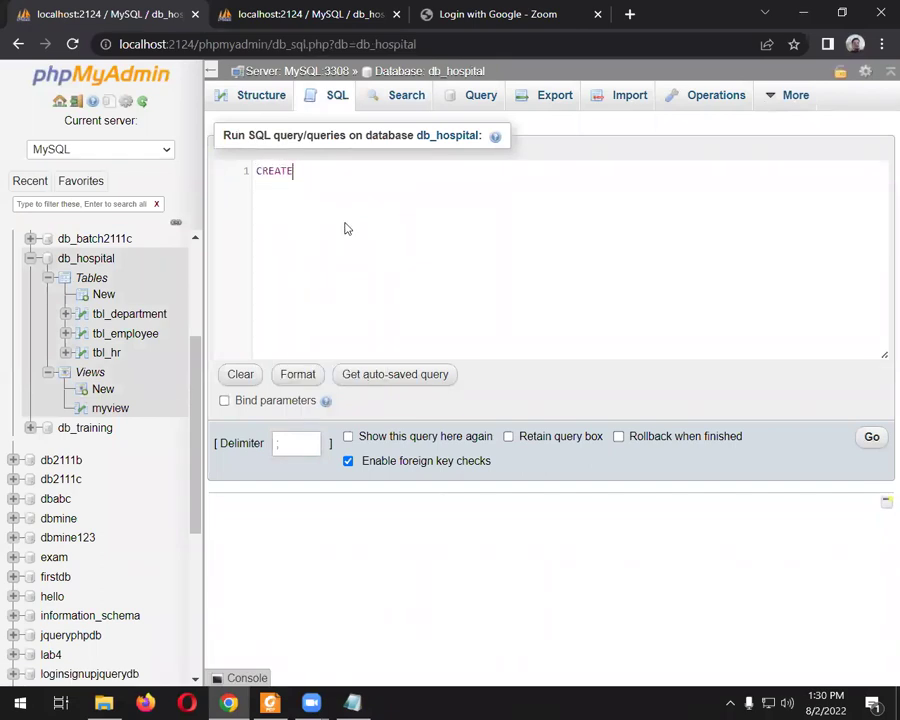
pyautogui.press('BackSpace')
pyautogui.press('BackSpace')
pyautogui.press('BackSpace')
pyautogui.write('se')
pyautogui.press('Return')
# List e_id, e_name, e_salary in the SELECT, with tbl_department open in a separate tab
pyautogui.click(236, 13)
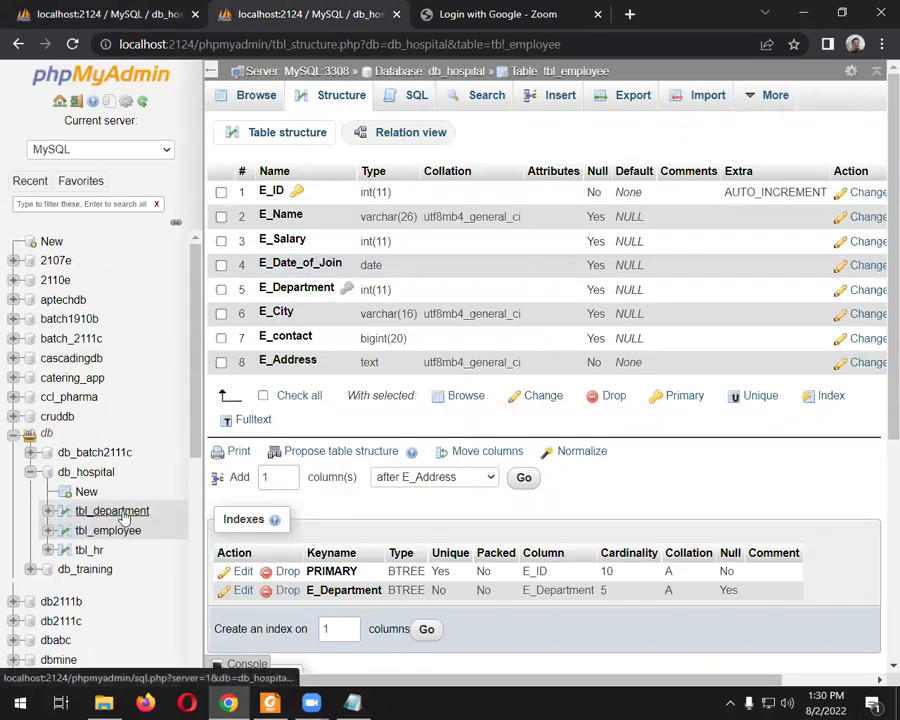
pyautogui.middleClick(127, 510)
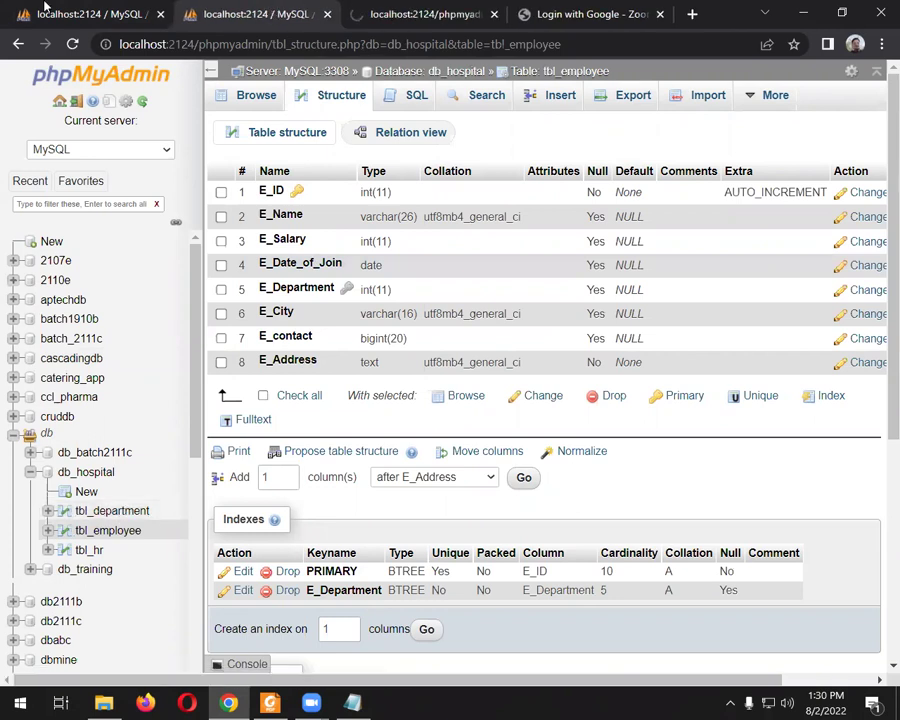
pyautogui.hotkey('ctrl', '1')
pyautogui.write('e_id')
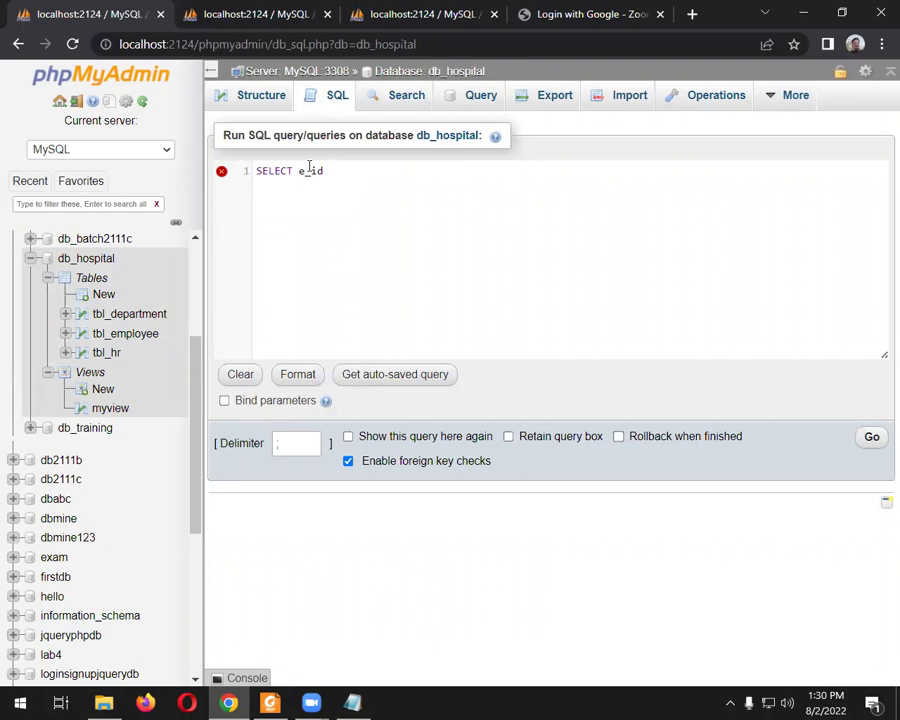
pyautogui.write(' , e_name , e_salr')
pyautogui.press('BackSpace')
pyautogui.write('ary')
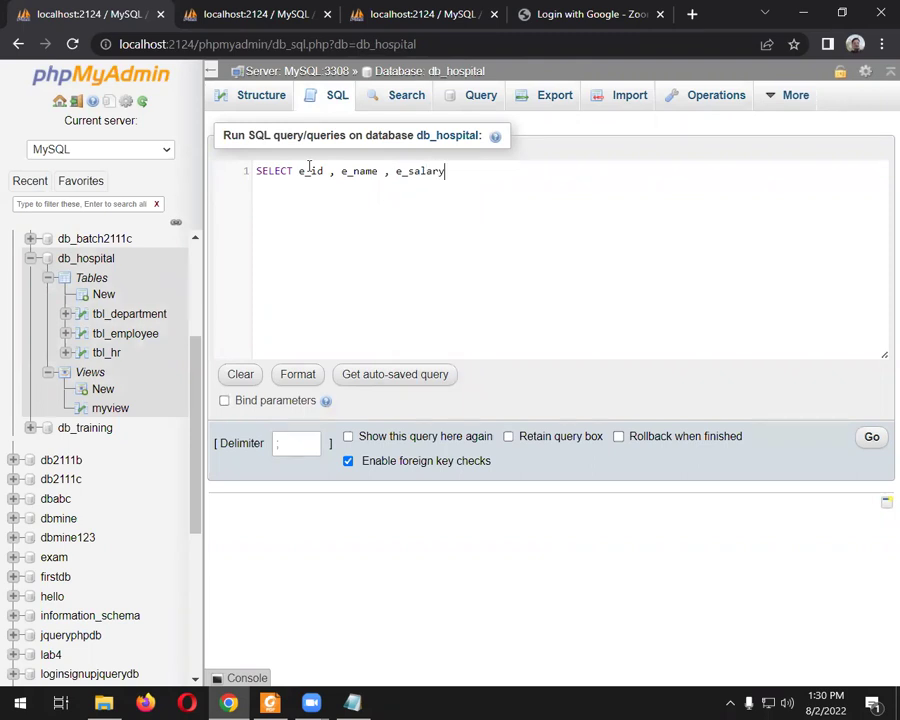
pyautogui.click(486, 8)
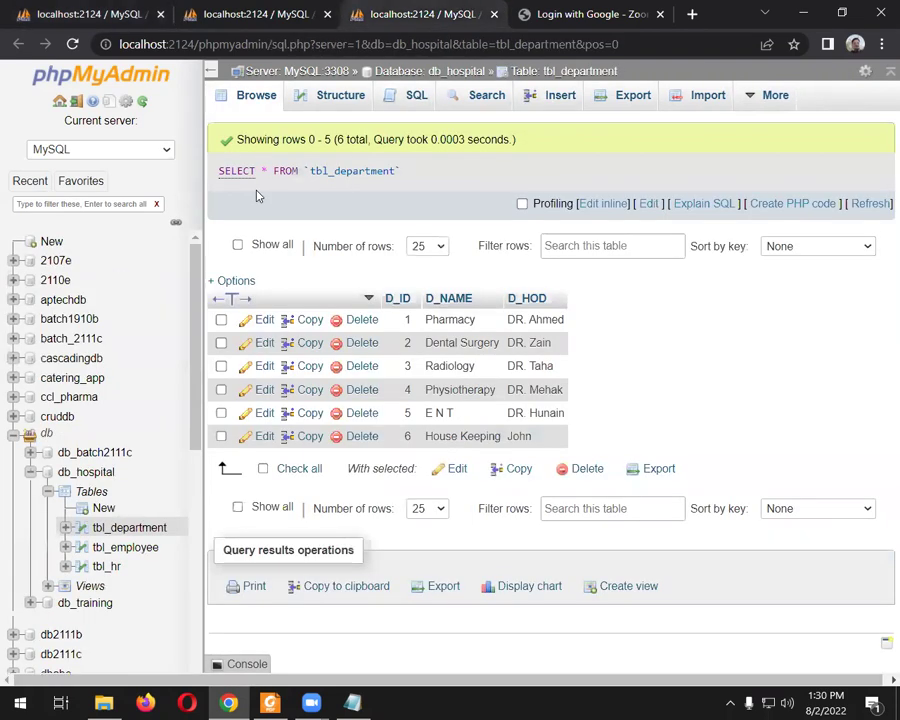
pyautogui.click(309, 9)
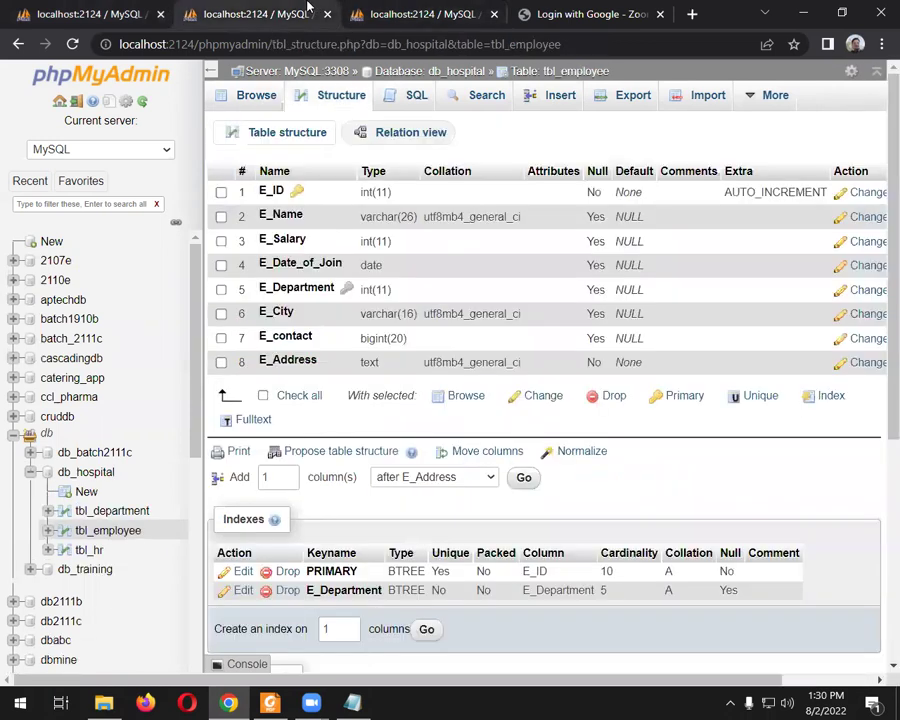
# Extend the query with d_name, d_hod FROM tbl_employee JOIN tbl_department
pyautogui.hotkey('ctrl', 'shift', 'Tab')
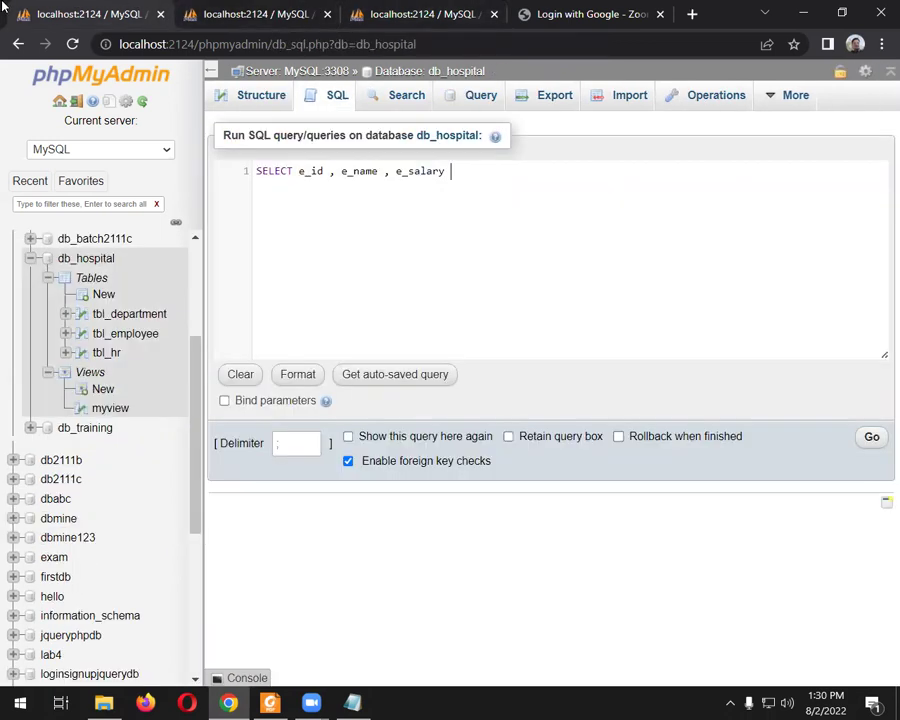
pyautogui.write('d_name')
pyautogui.write(' , d_hod ')
pyautogui.write('from tbl')
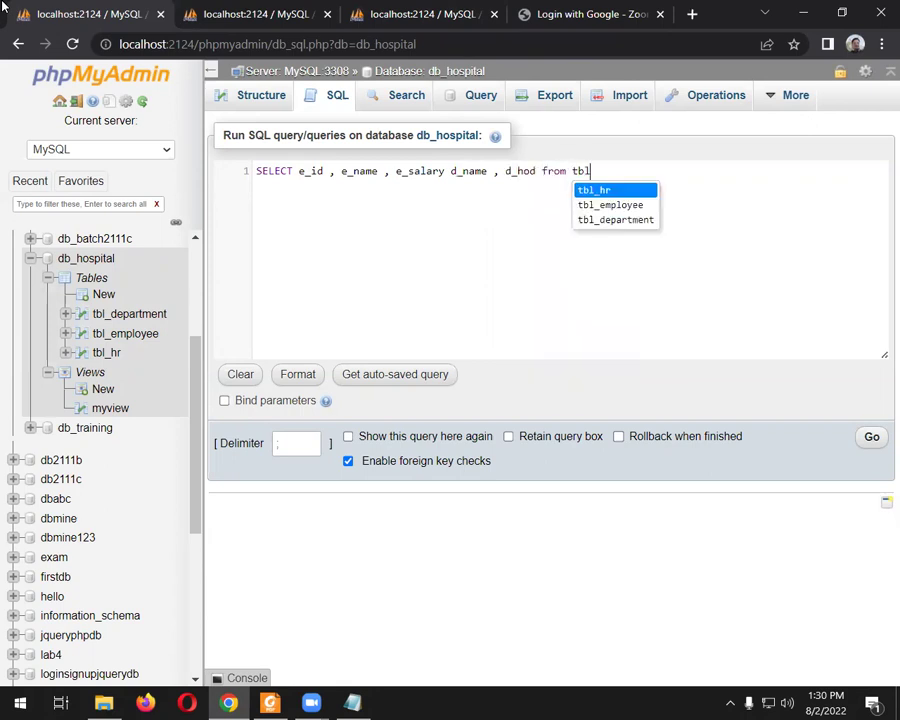
pyautogui.press('Down')
pyautogui.press('Return')
pyautogui.press('Return')
pyautogui.write('JO')
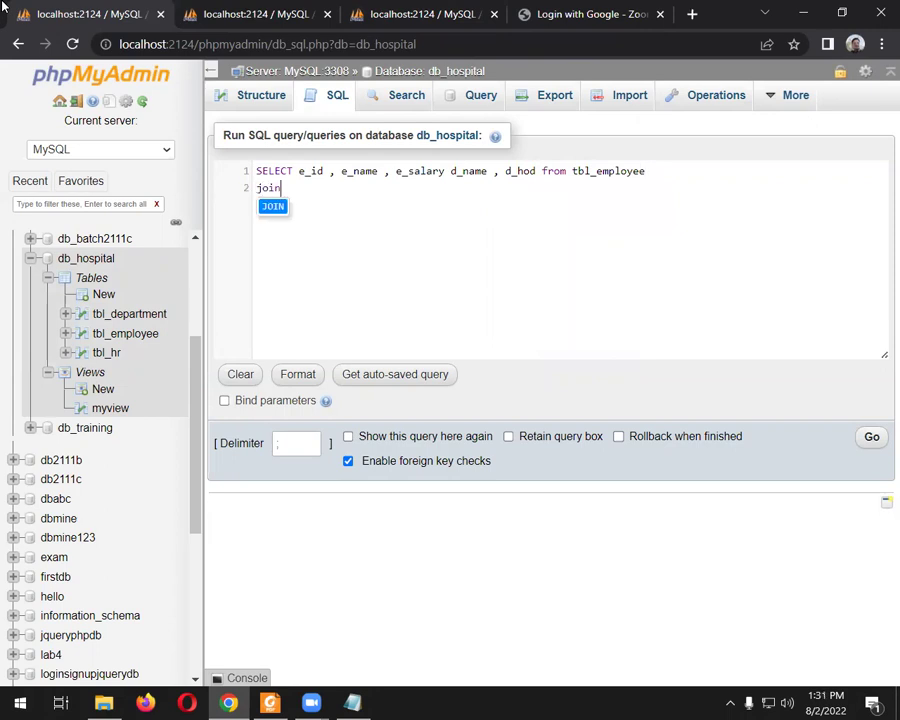
pyautogui.write('IN ')
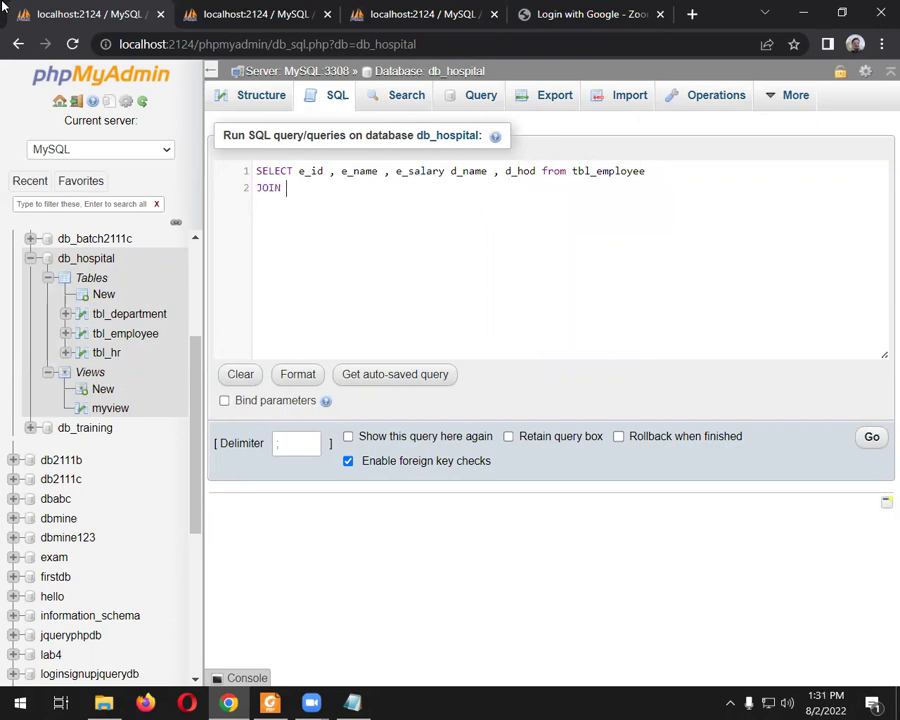
pyautogui.write('tbl')
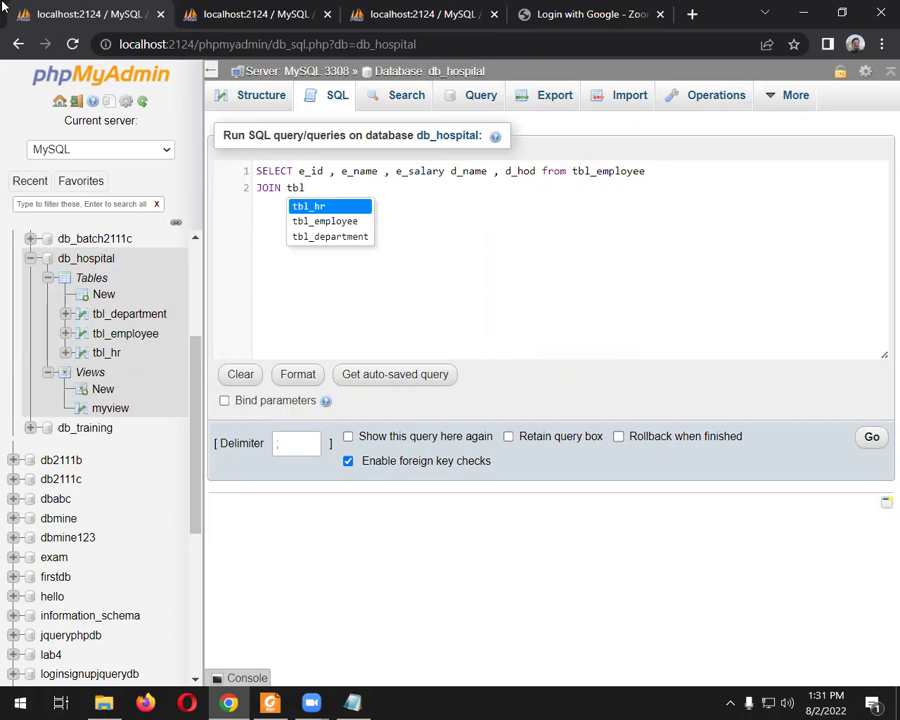
pyautogui.press('Down')
pyautogui.press('Down')
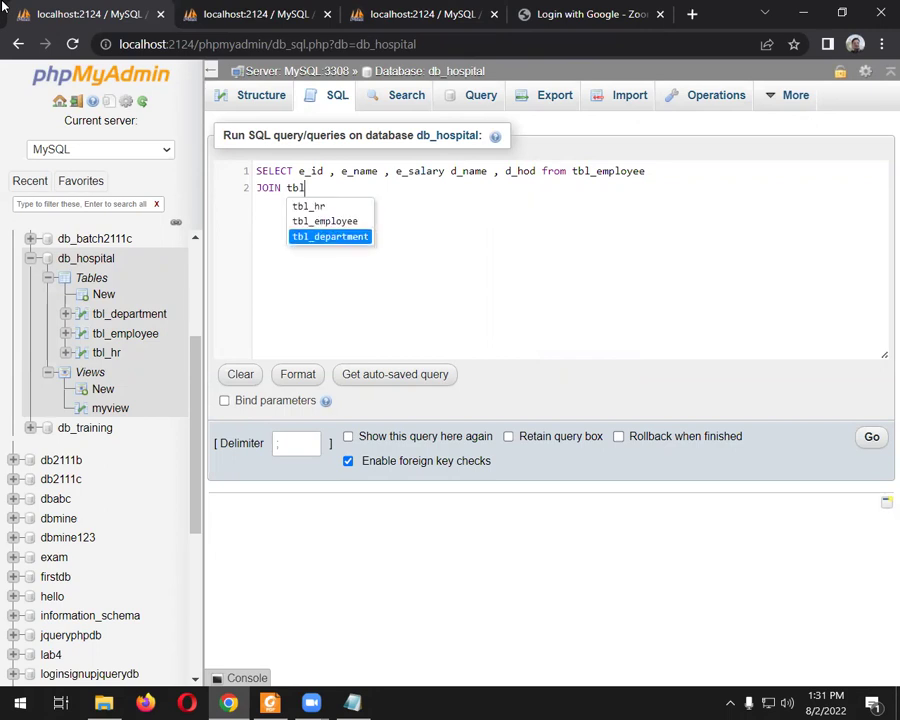
pyautogui.press('Return')
# Add ON tbl_department.D_ID = tbl_employee.E_Department and run the whole query
pyautogui.write('on tbl')
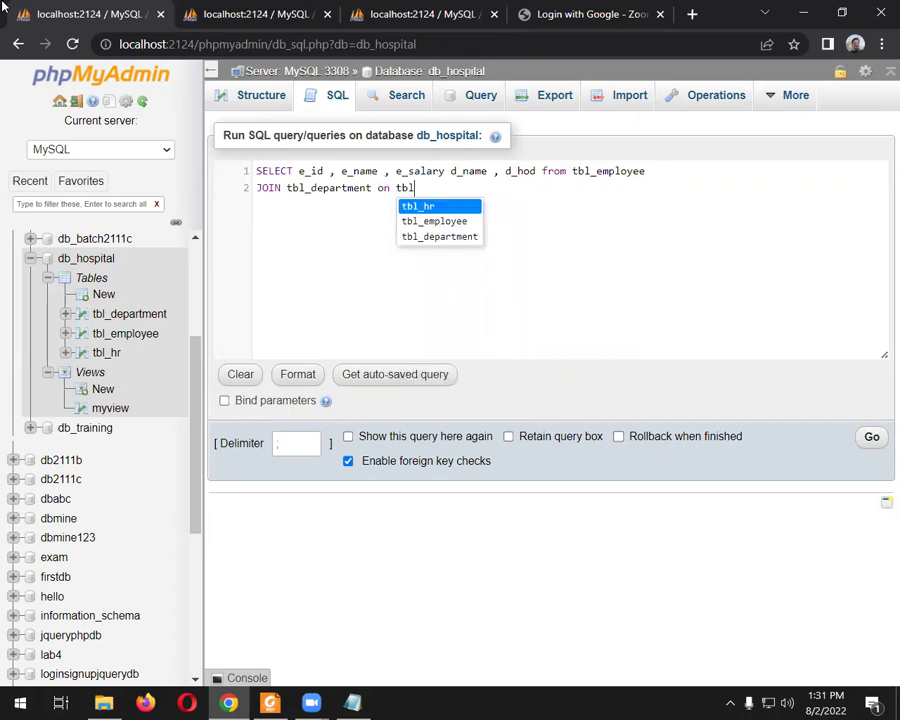
pyautogui.press('Down')
pyautogui.press('Down')
pyautogui.press('Return')
pyautogui.write('.')
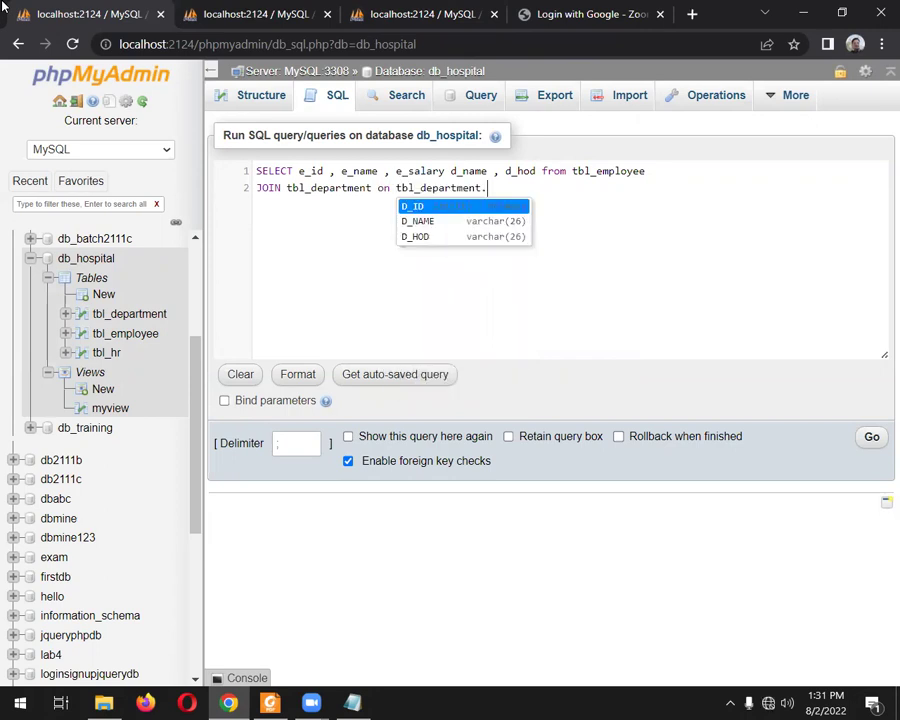
pyautogui.press('Return')
pyautogui.write('= tbl')
pyautogui.press('Down')
pyautogui.press('Return')
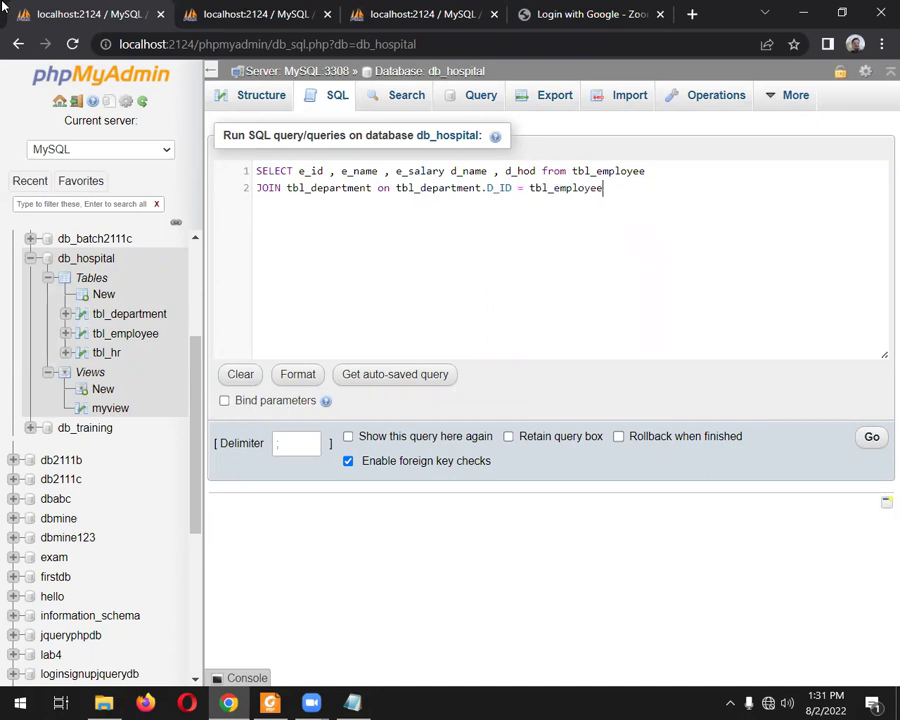
pyautogui.write('.e')
pyautogui.press('Down')
pyautogui.press('Down')
pyautogui.press('Down')
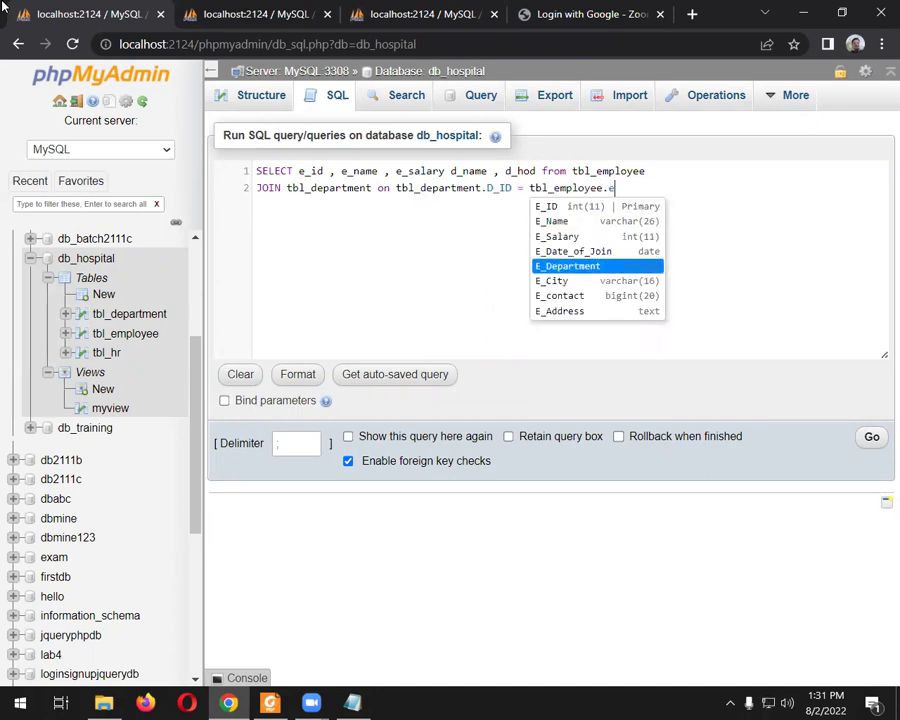
pyautogui.press('Return')
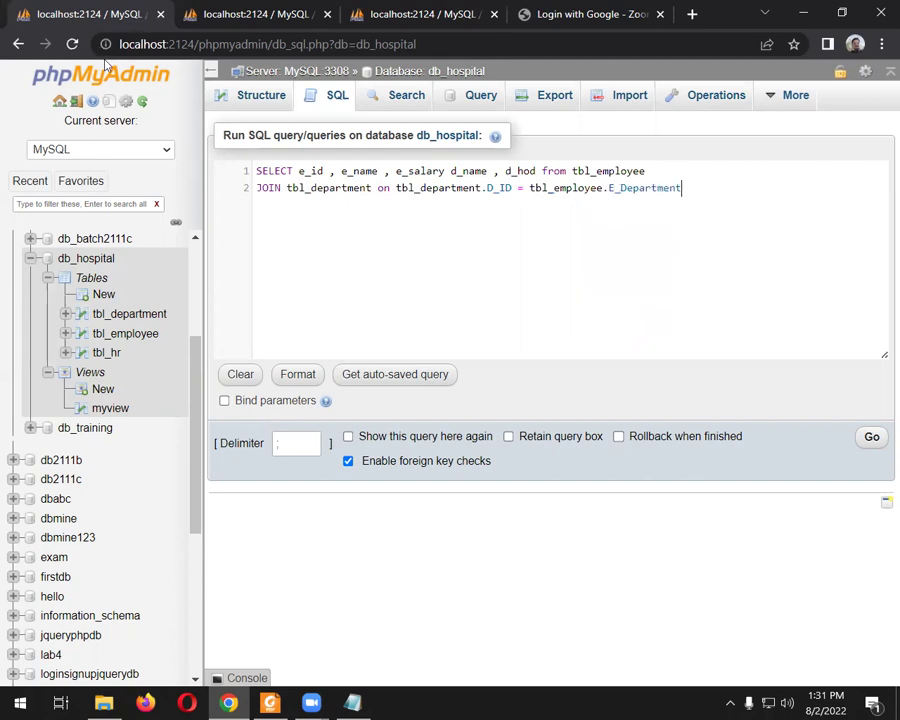
pyautogui.hotkey('ctrl', 'a')
pyautogui.hotkey('ctrl', 'c')
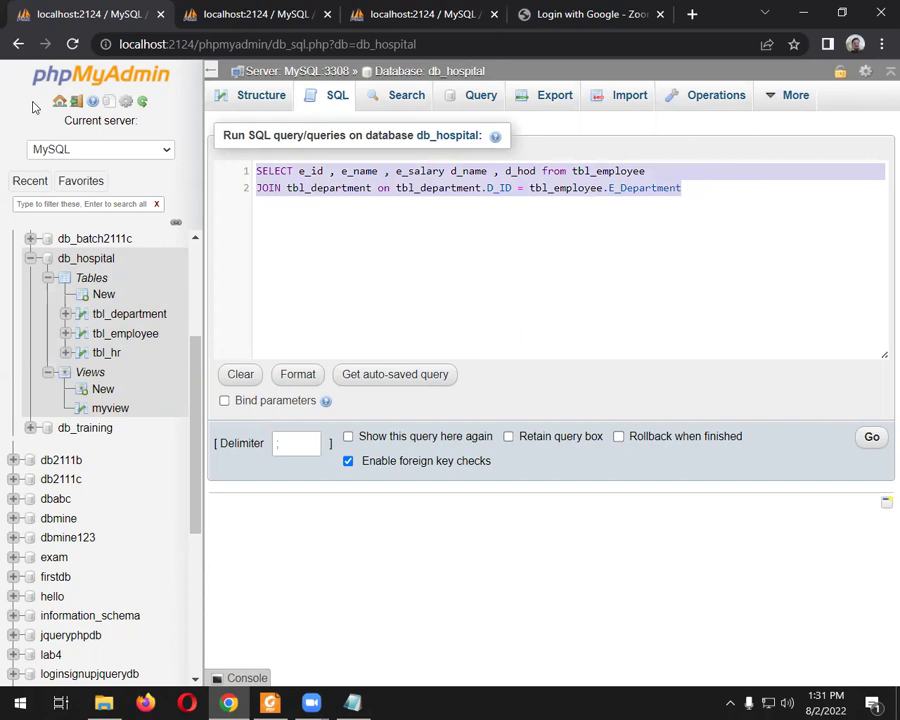
pyautogui.hotkey('ctrl', 'Return')
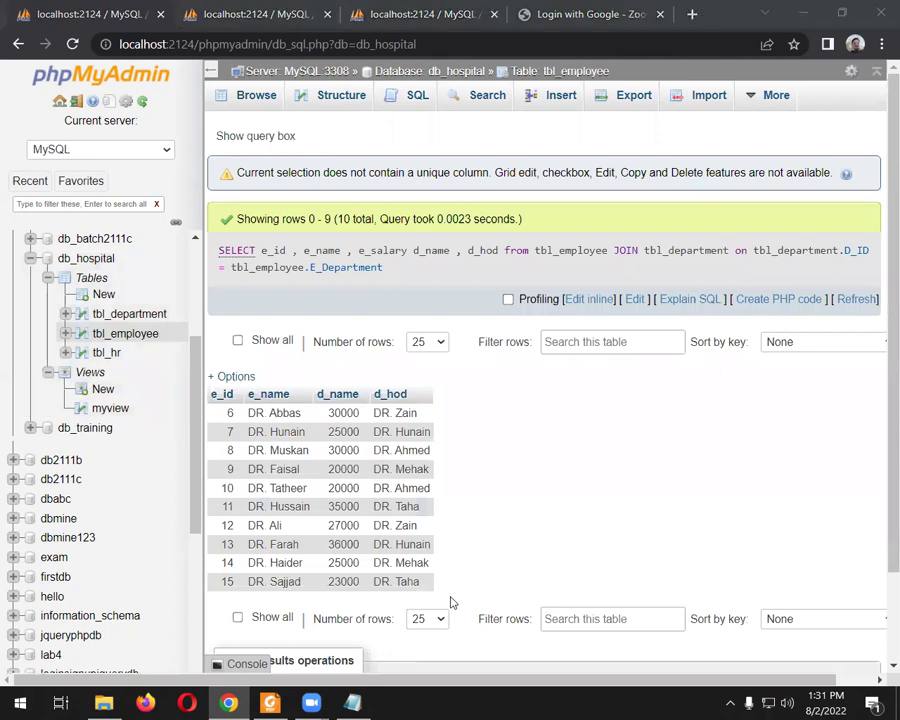
# Run CREATE VIEW boss_data AS followed by the pasted tbl_employee–tbl_department join query
pyautogui.click(400, 100)
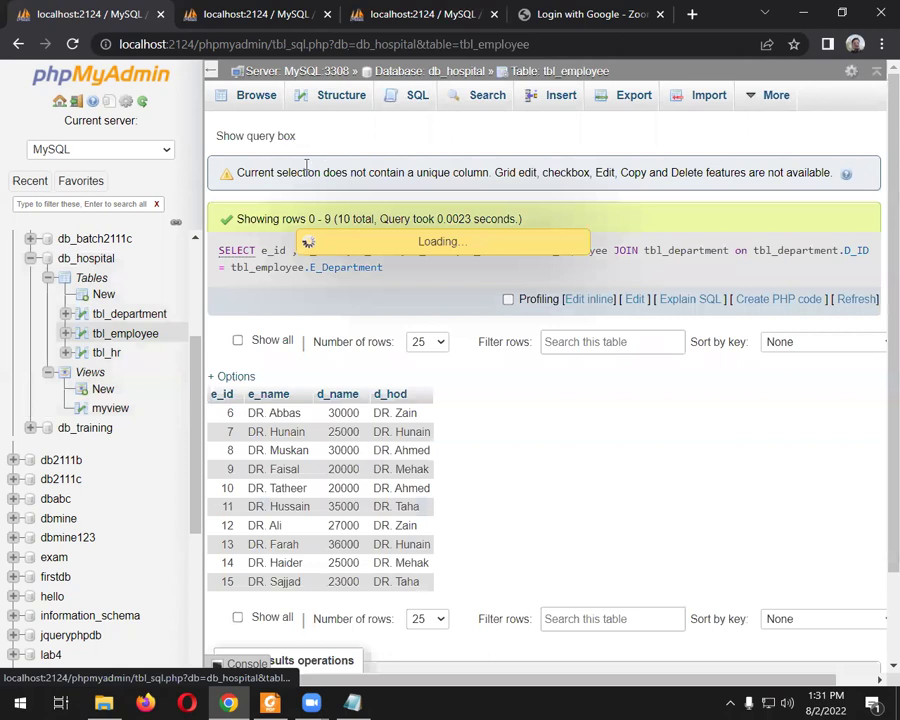
pyautogui.write('CREATE ')
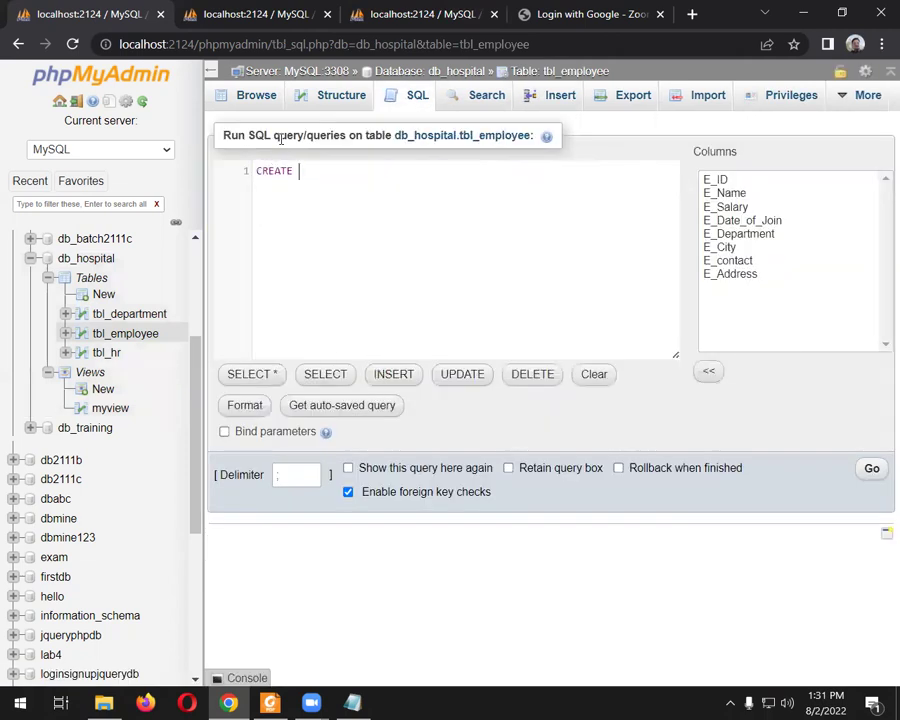
pyautogui.write('vie')
pyautogui.press('Return')
pyautogui.write('boss_data')
pyautogui.press('Return')
pyautogui.write('as')
pyautogui.press('Return')
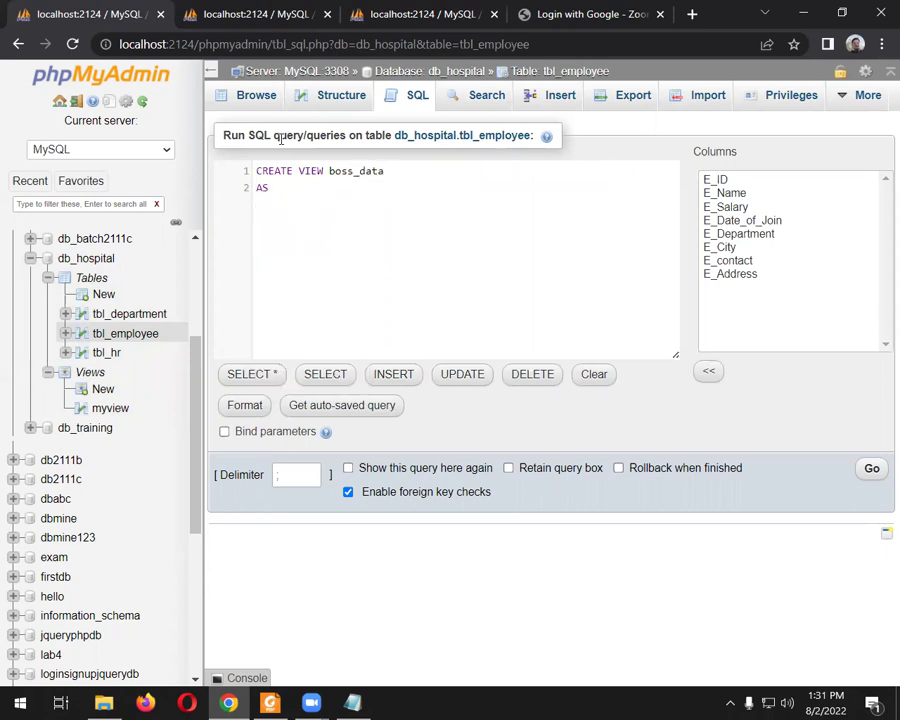
pyautogui.hotkey('ctrl', 'v')
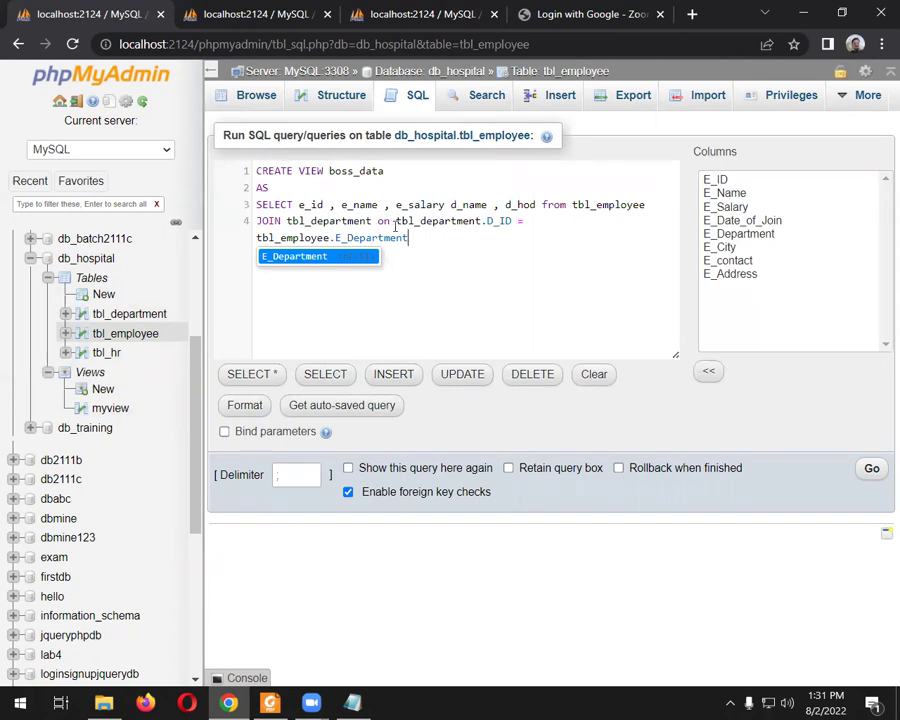
pyautogui.click(872, 467)
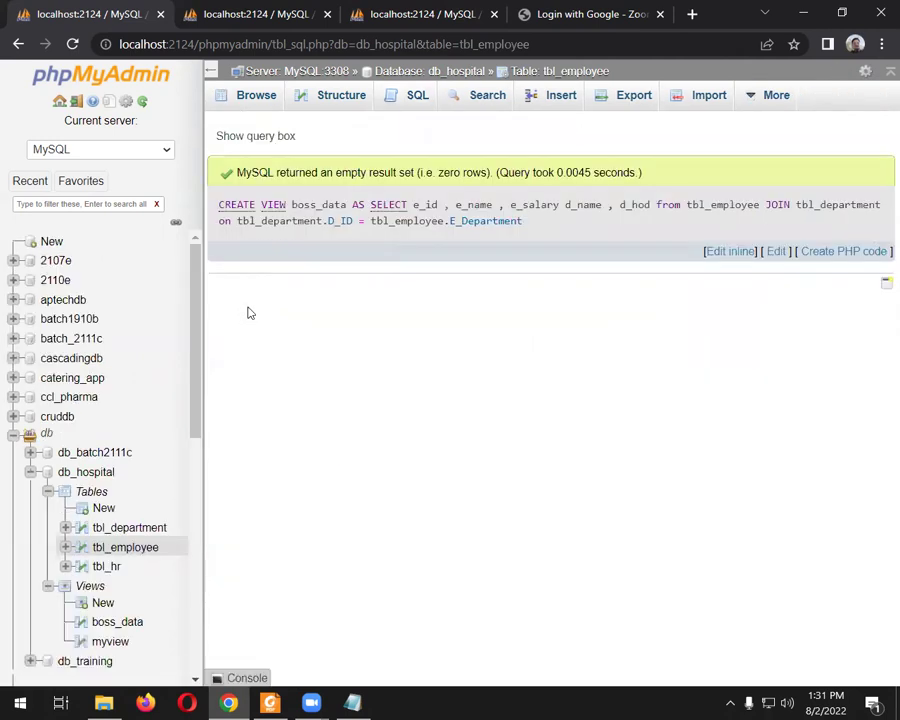
# Browse the boss_data view listed under db_hospital's Views in the navigation tree
pyautogui.scroll(-3, 99, 396)
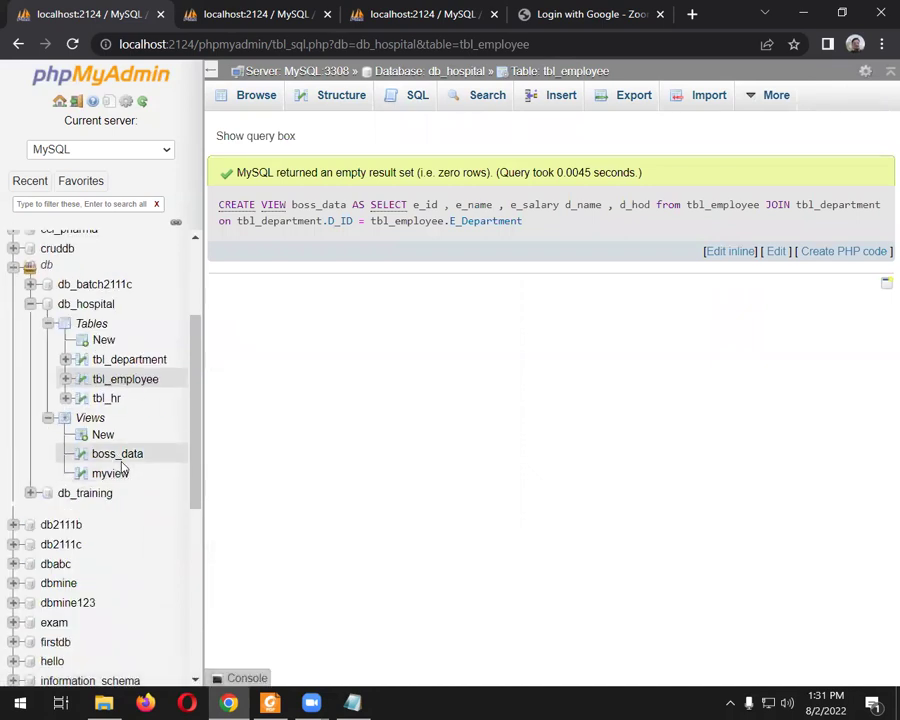
pyautogui.click(120, 456)
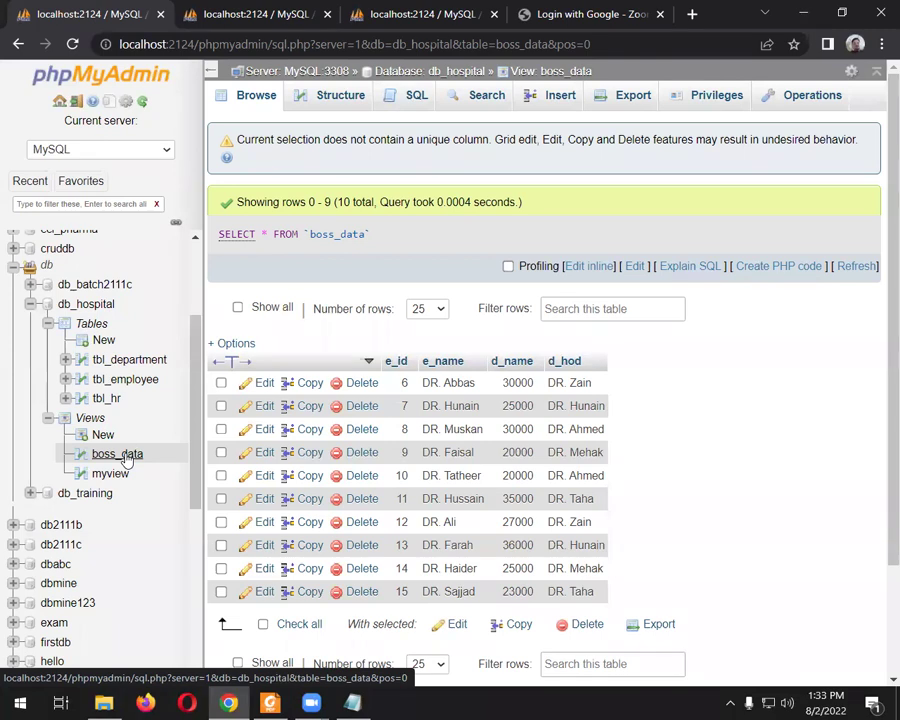
# Reopen boss_data, then switch to browsing tbl_employee's rows
pyautogui.click(126, 458)
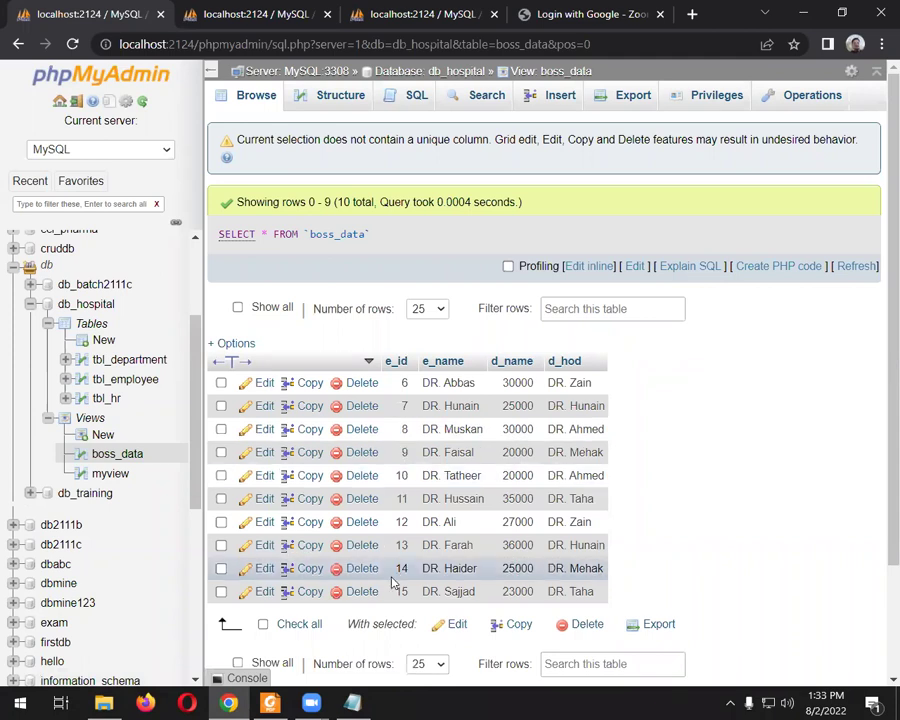
pyautogui.click(140, 380)
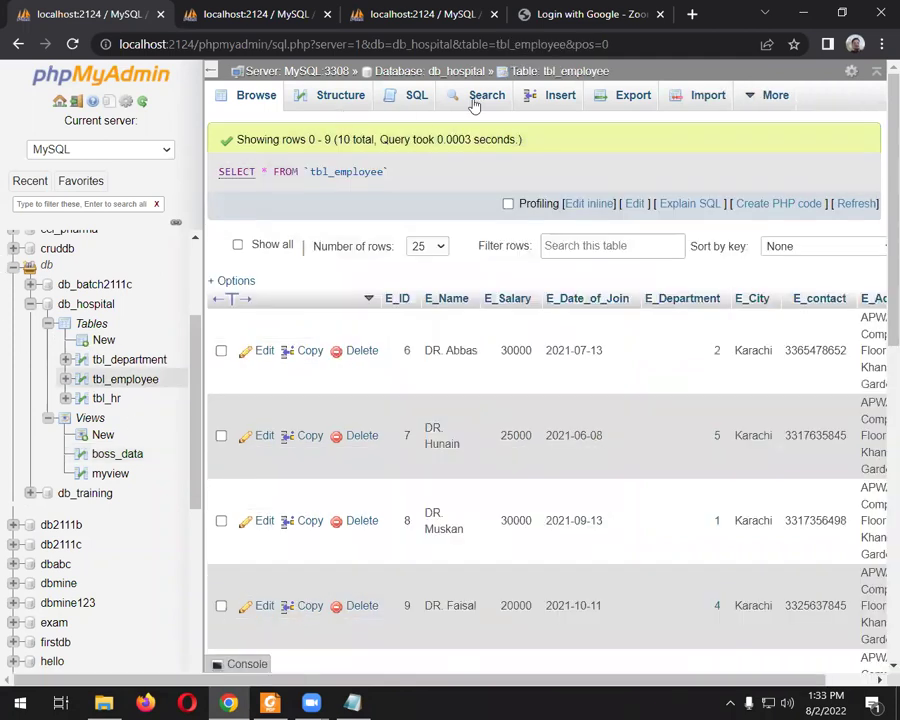
# In a new employee row, enter E_ID 16, the employee's name and salary 125000
pyautogui.click(555, 95)
pyautogui.click(647, 159)
pyautogui.write('16')
pyautogui.click(617, 187)
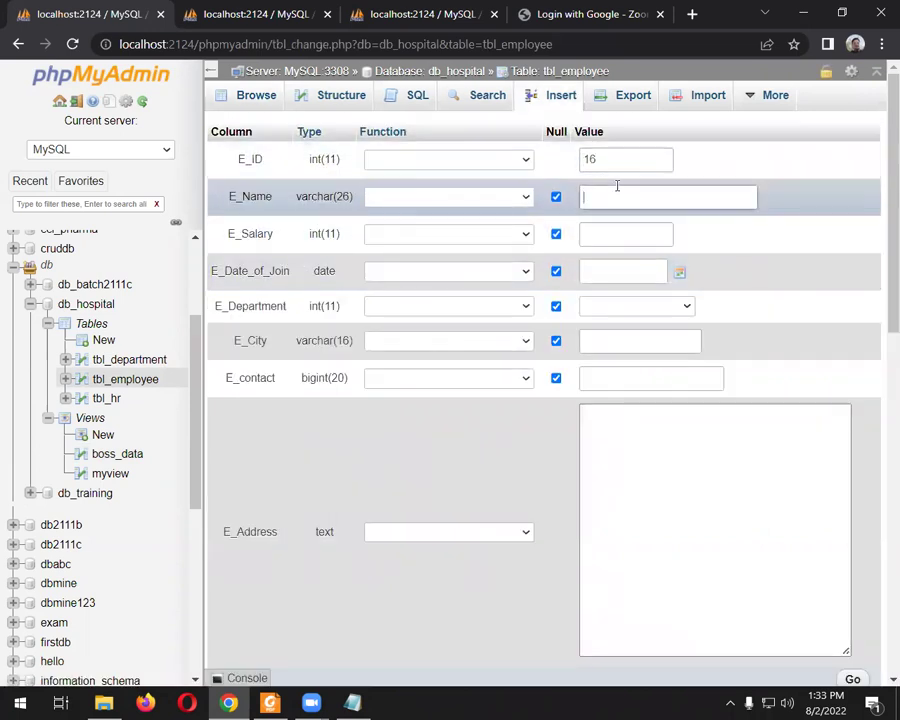
pyautogui.press('Tab')
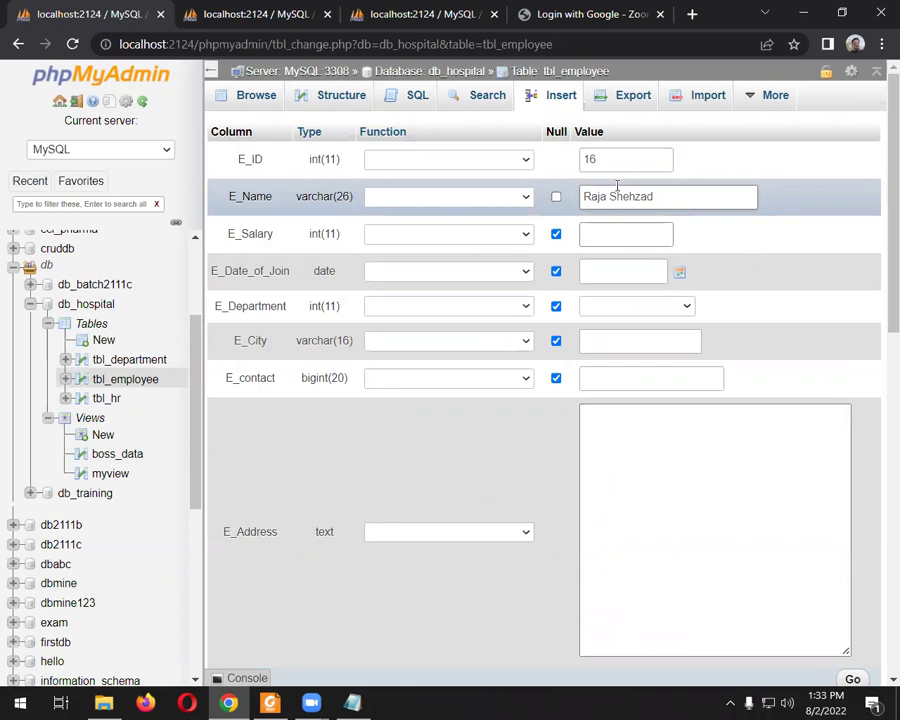
pyautogui.write('125000')
# Set join date 2022-08-01, department Physiotherapy - 4, city Karachi and contact number, then submit
pyautogui.click(680, 273)
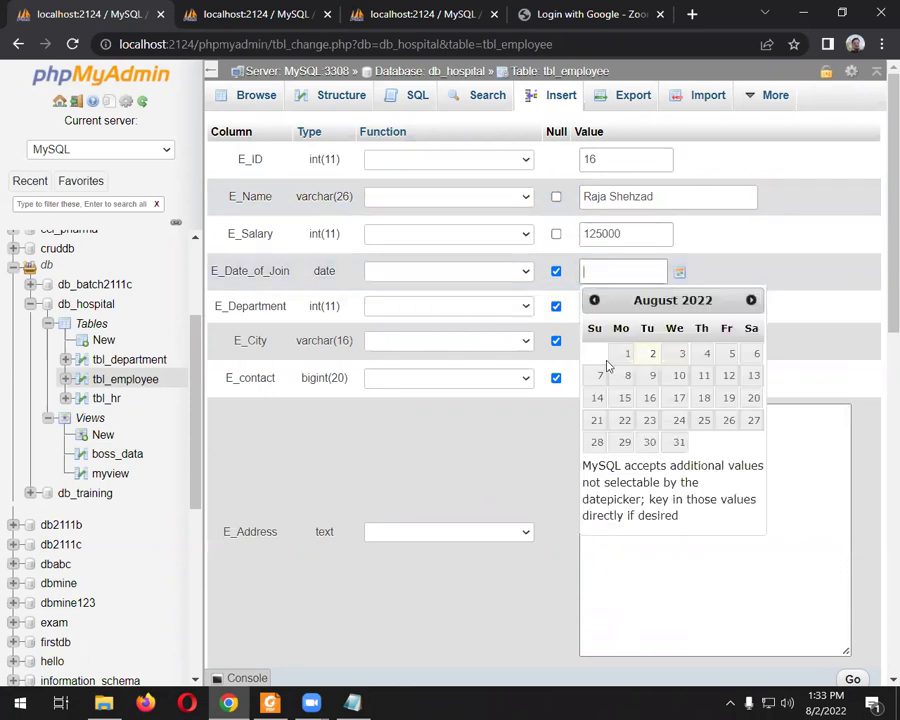
pyautogui.click(625, 352)
pyautogui.click(664, 312)
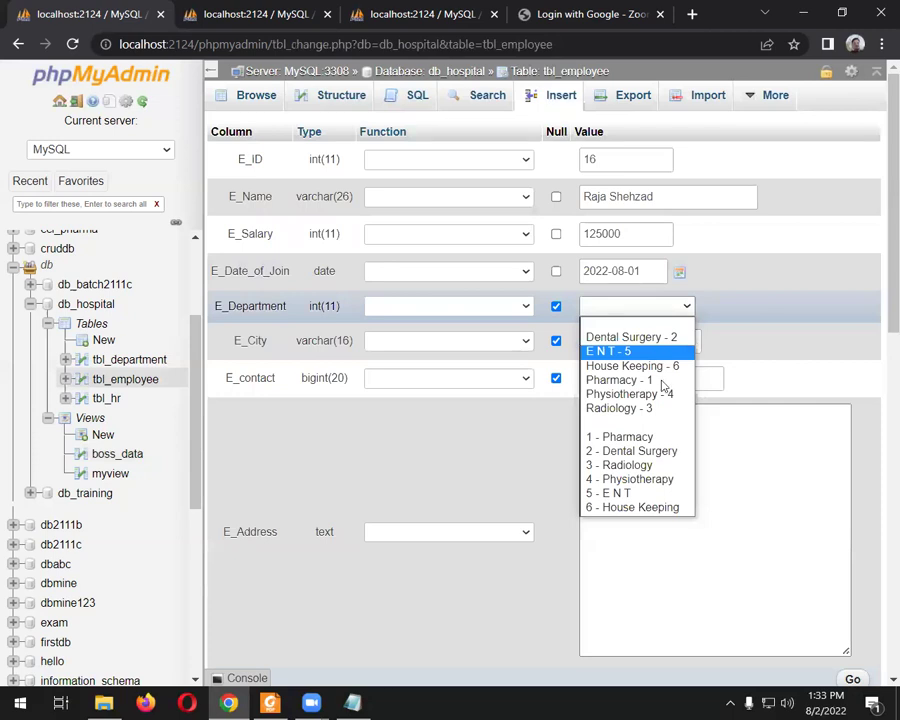
pyautogui.click(660, 394)
pyautogui.click(638, 340)
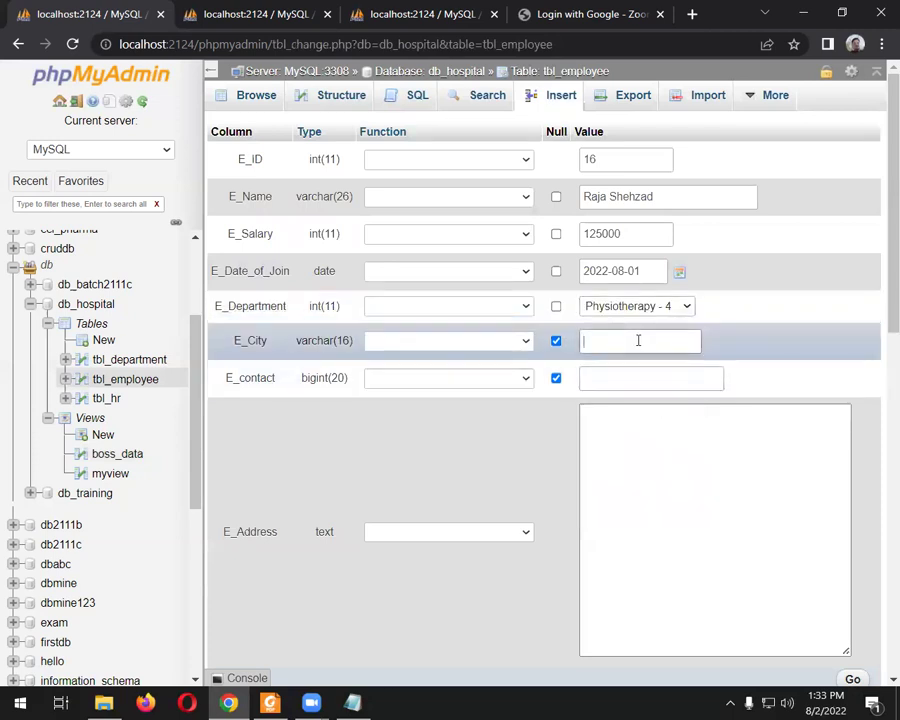
pyautogui.write('Karachi')
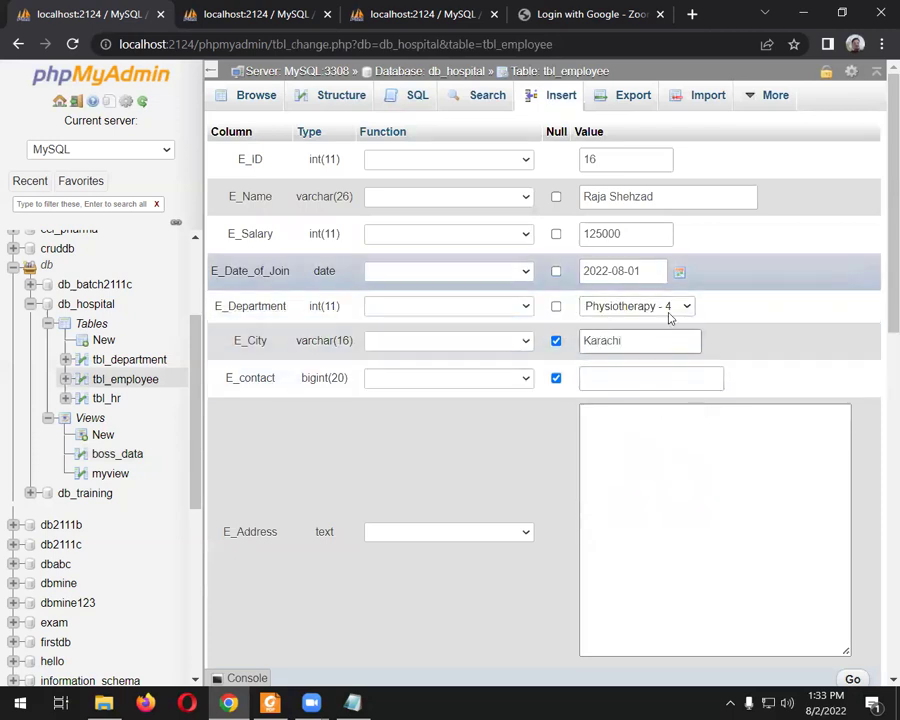
pyautogui.click(634, 376)
pyautogui.scroll(-1, 670, 440)
pyautogui.scroll(-4, 840, 315)
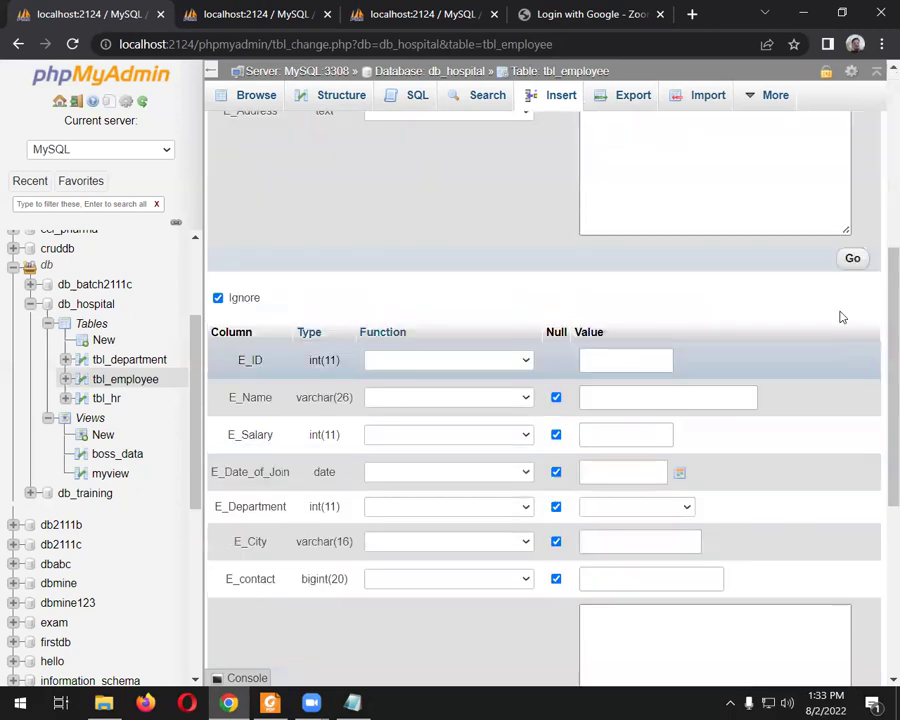
pyautogui.press('Return')
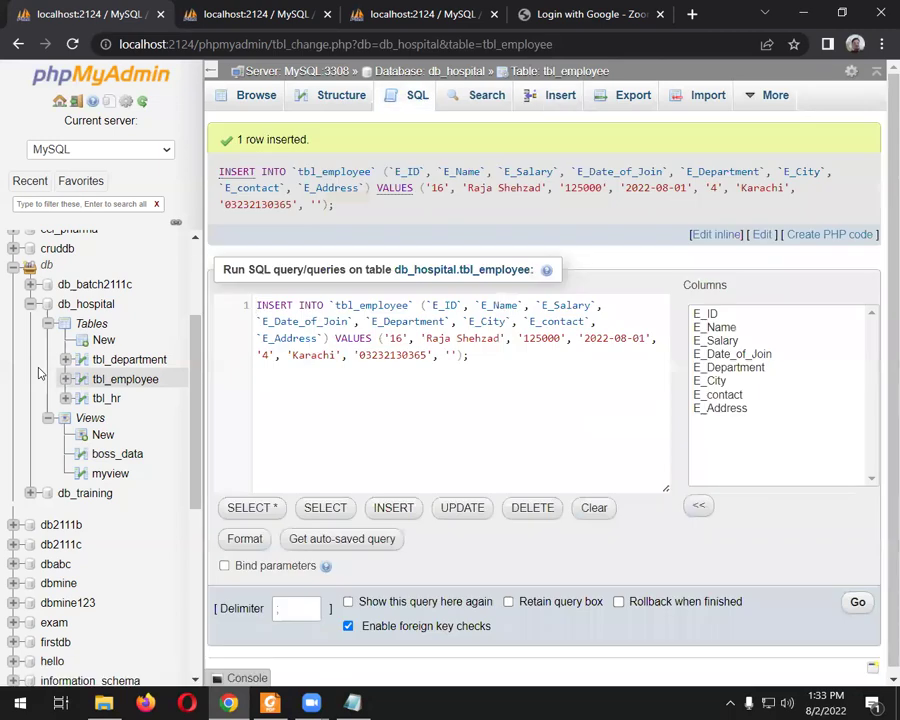
# Browse tbl_employee's rows down to the new E_ID 16 record
pyautogui.click(154, 380)
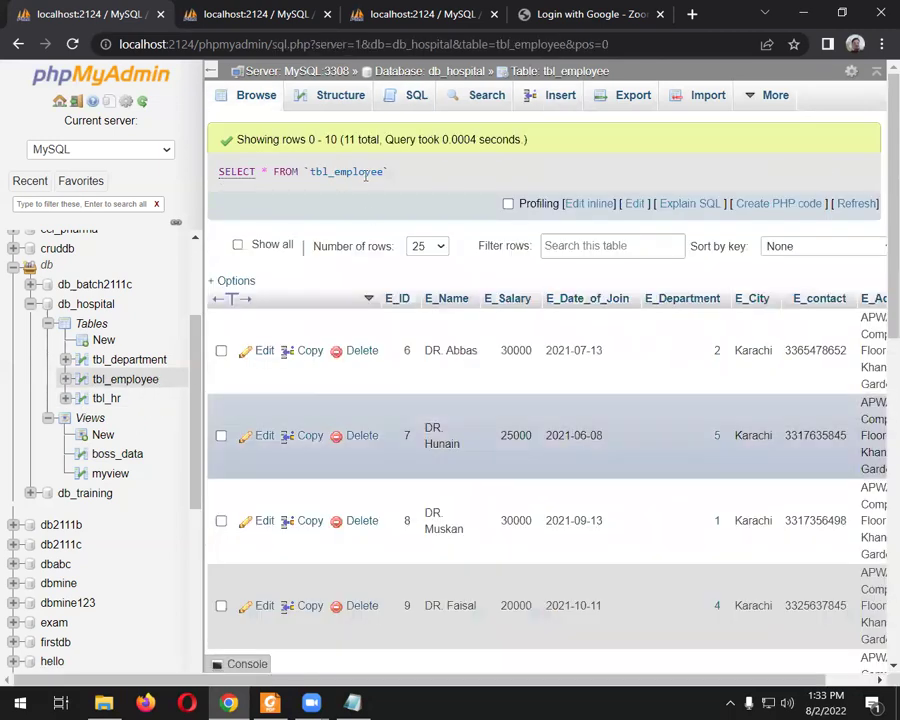
pyautogui.click(331, 95)
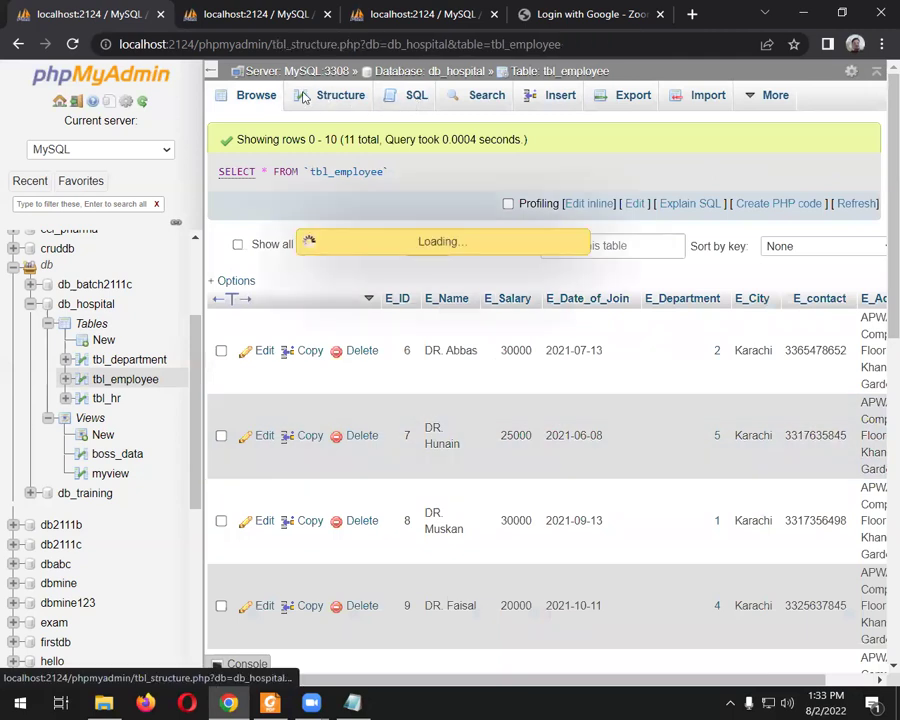
pyautogui.click(228, 95)
pyautogui.scroll(-10, 493, 448)
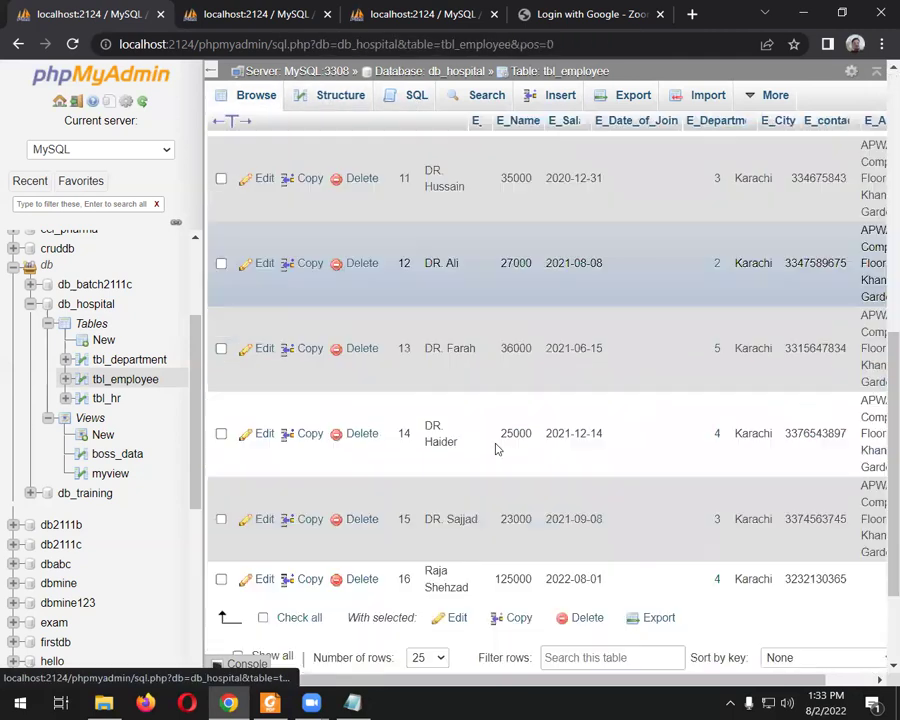
pyautogui.scroll(-3, 494, 446)
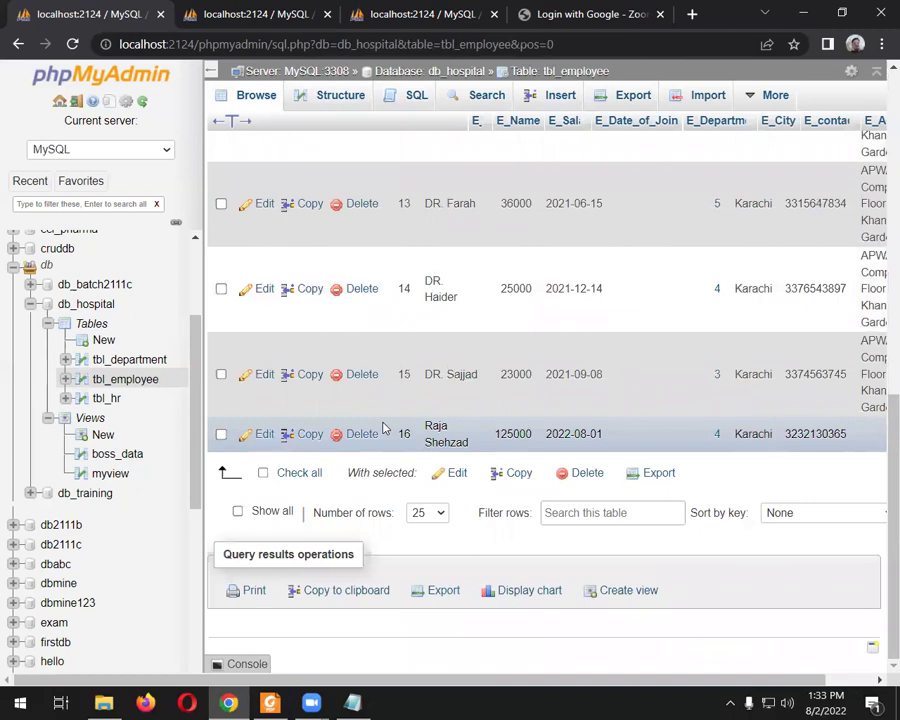
# Browse the boss_data view again and scroll through its 11 rows including employee 16
pyautogui.click(114, 455)
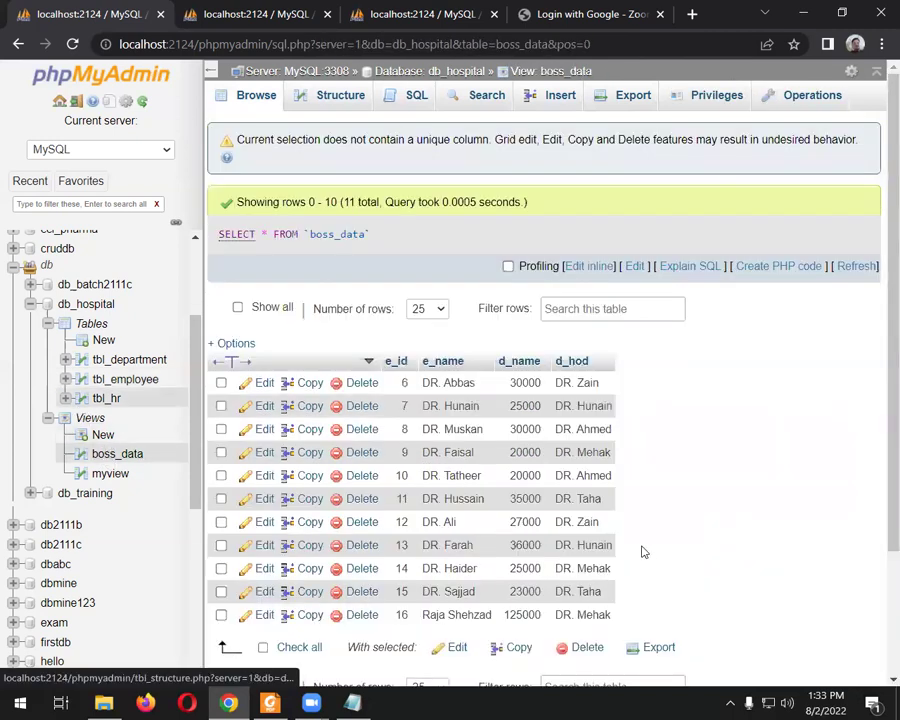
pyautogui.scroll(-2, 643, 555)
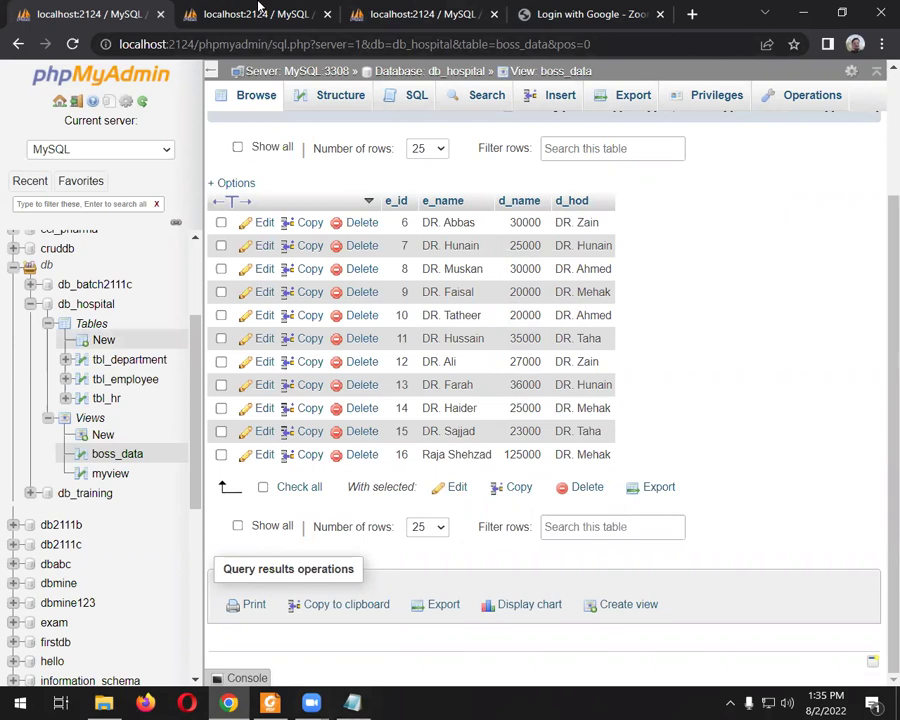
# Switch to Foxit Reader showing the Practical MySQL_ACE_Intl.pdf table of contents
pyautogui.hotkey('alt', 'Tab')
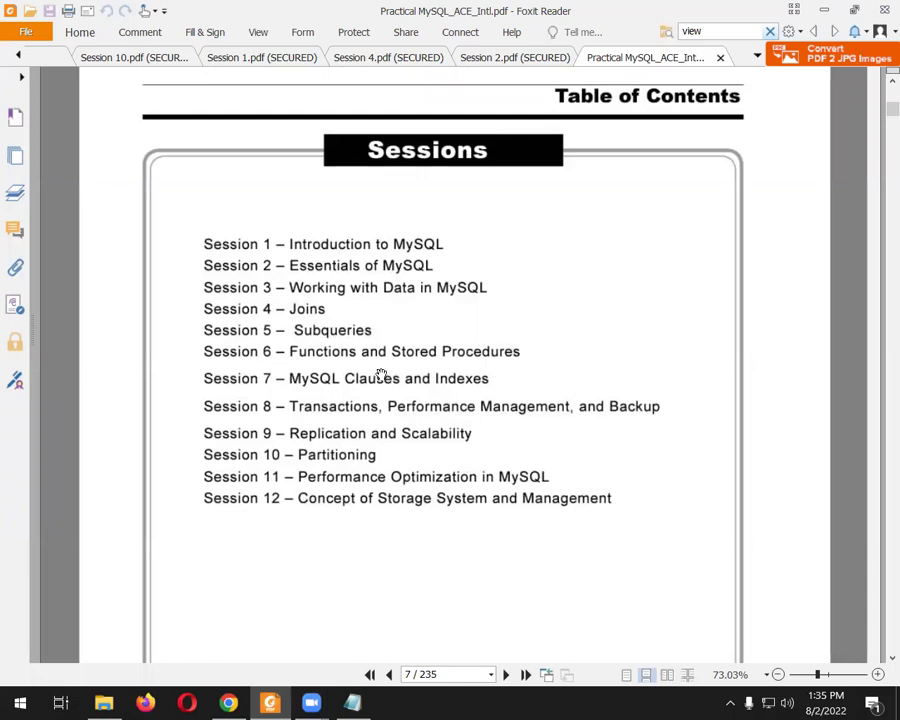
# Look through the 7062 eBooks folder, then return to Session 12.pdf in Foxit Reader
pyautogui.click(112, 700)
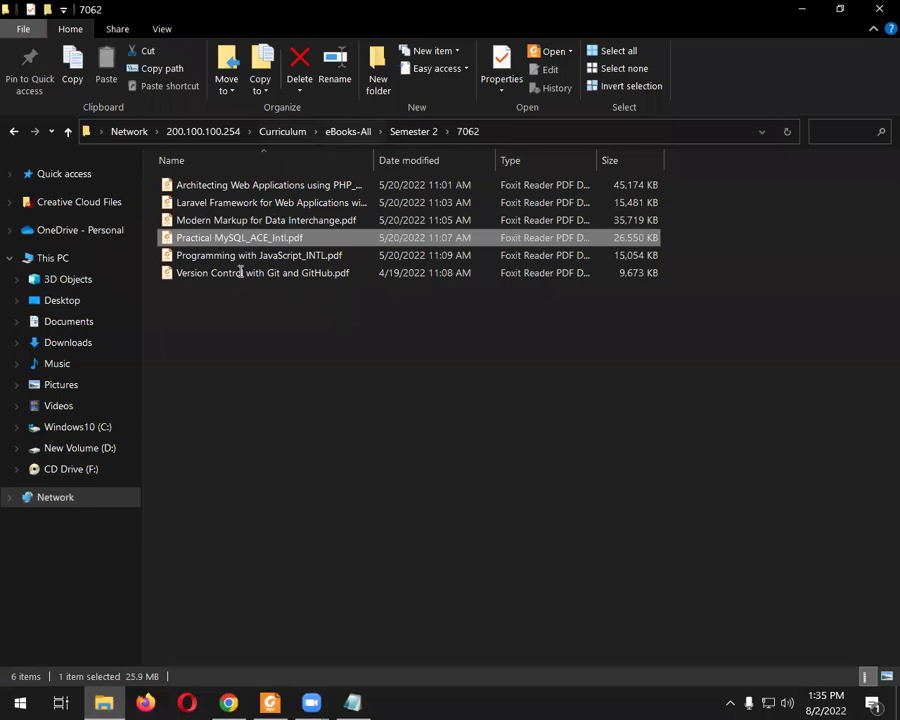
pyautogui.hotkey('alt', 'Tab')
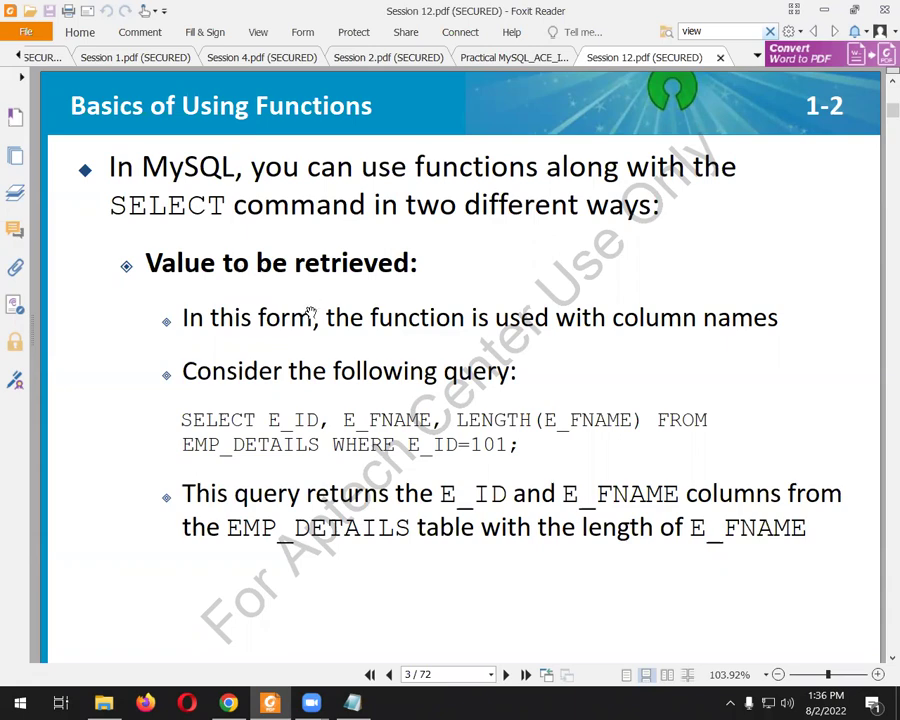
pyautogui.scroll(-5, 304, 436)
pyautogui.scroll(-3, 307, 440)
pyautogui.scroll(-5, 303, 436)
pyautogui.scroll(6, 303, 436)
pyautogui.scroll(7, 303, 436)
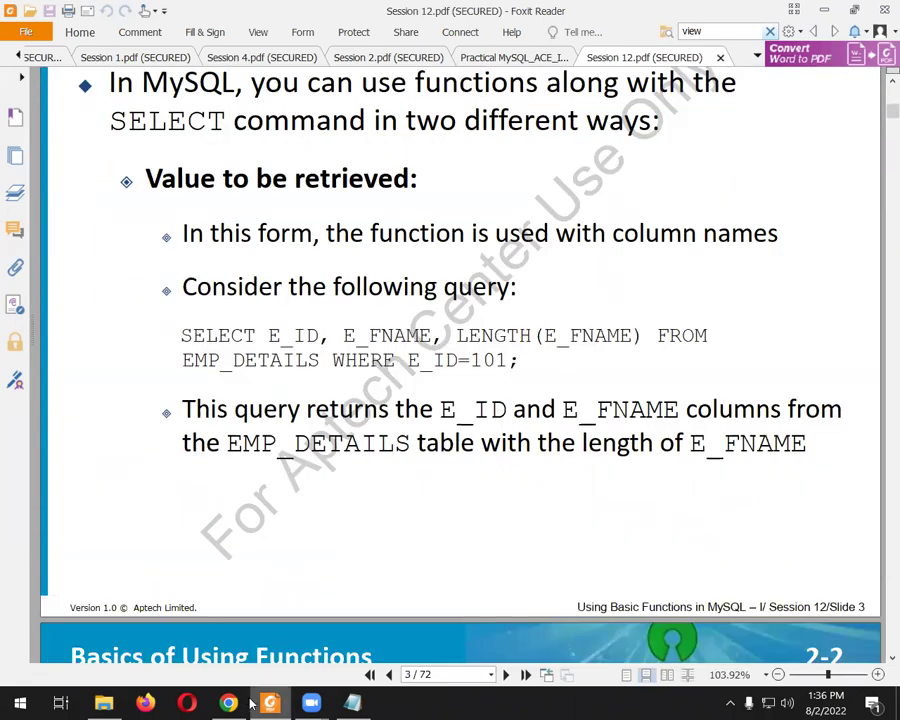
pyautogui.moveTo(251, 705)
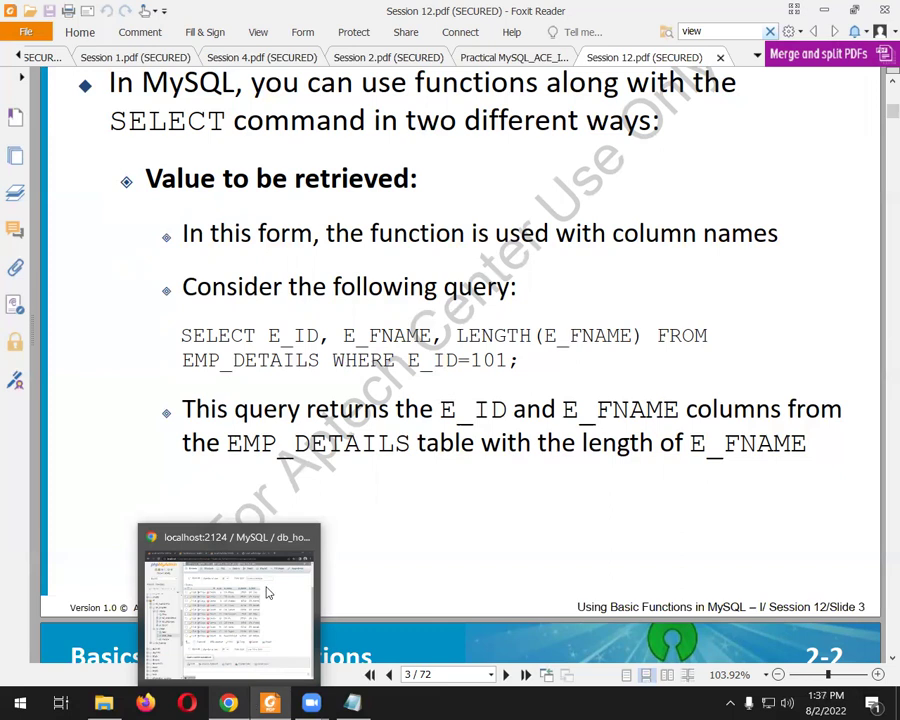
# Scroll the Session 12 PDF down to slide 4, on functions used in a WHERE clause
pyautogui.scroll(-5, 215, 380)
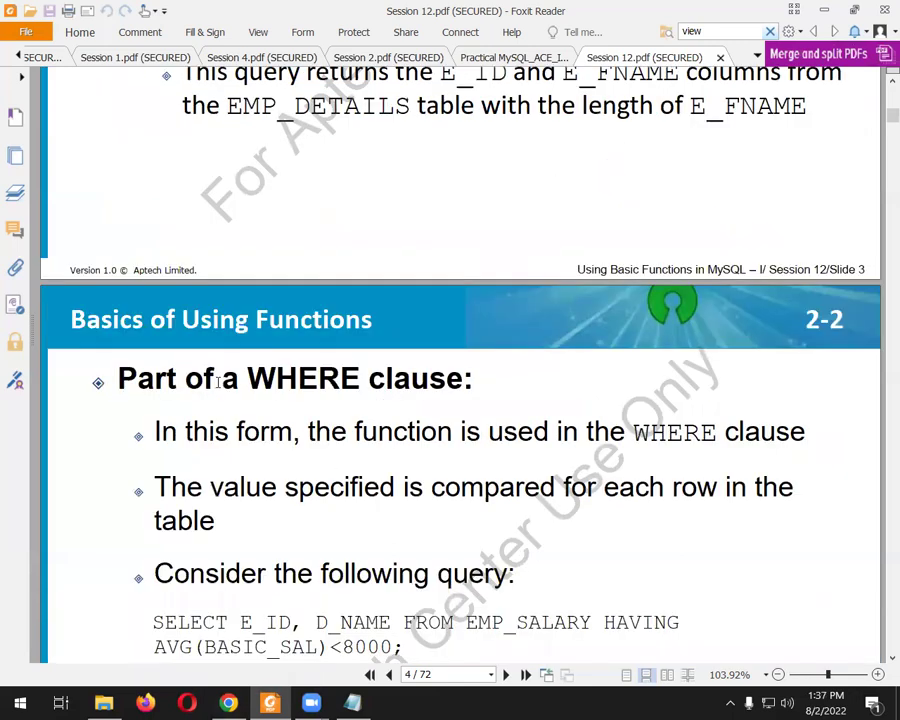
pyautogui.scroll(-3, 215, 380)
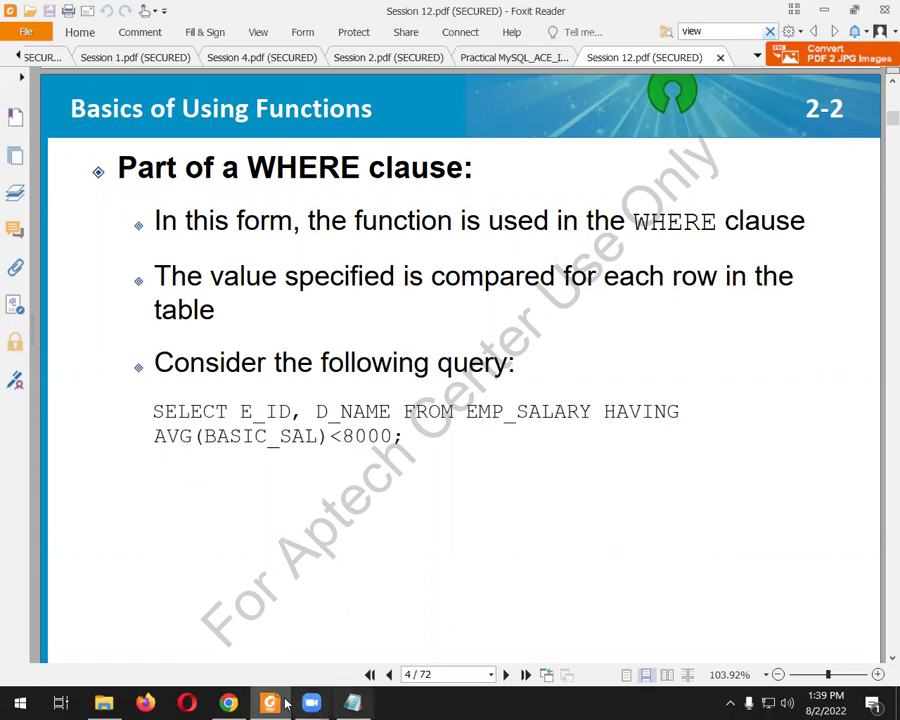
# Bring Chrome forward and cycle through the phpMyAdmin tabs back to the boss_data view results
pyautogui.click(228, 703)
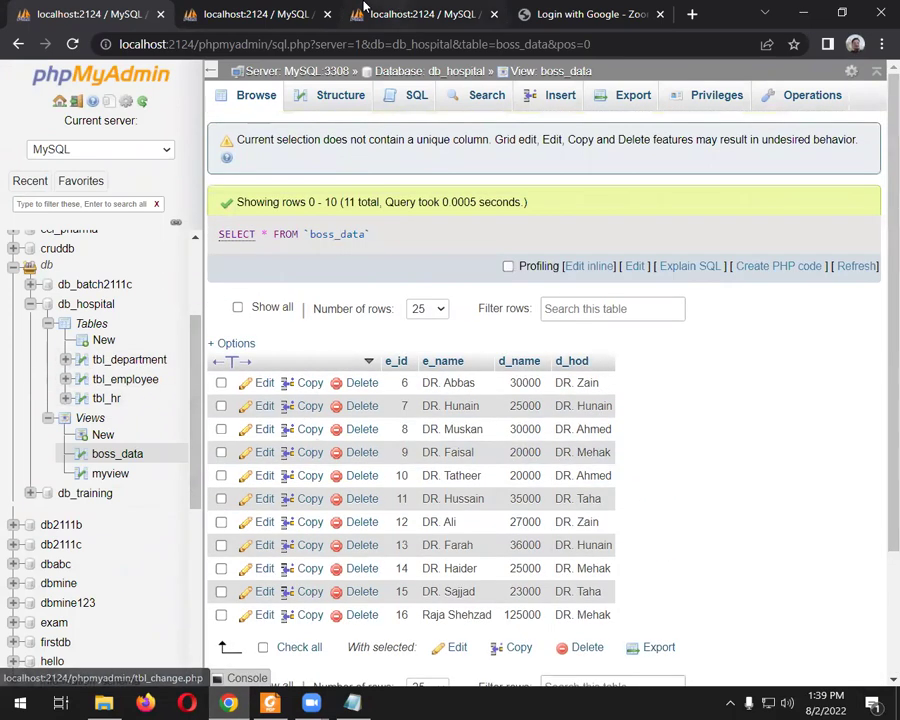
pyautogui.click(292, 8)
pyautogui.click(413, 8)
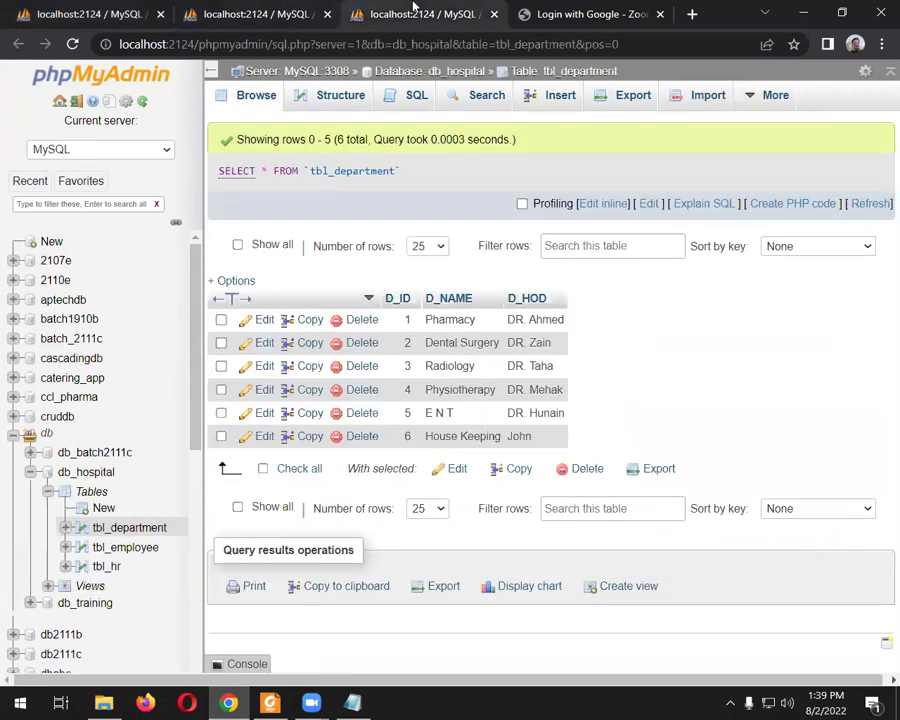
pyautogui.click(82, 8)
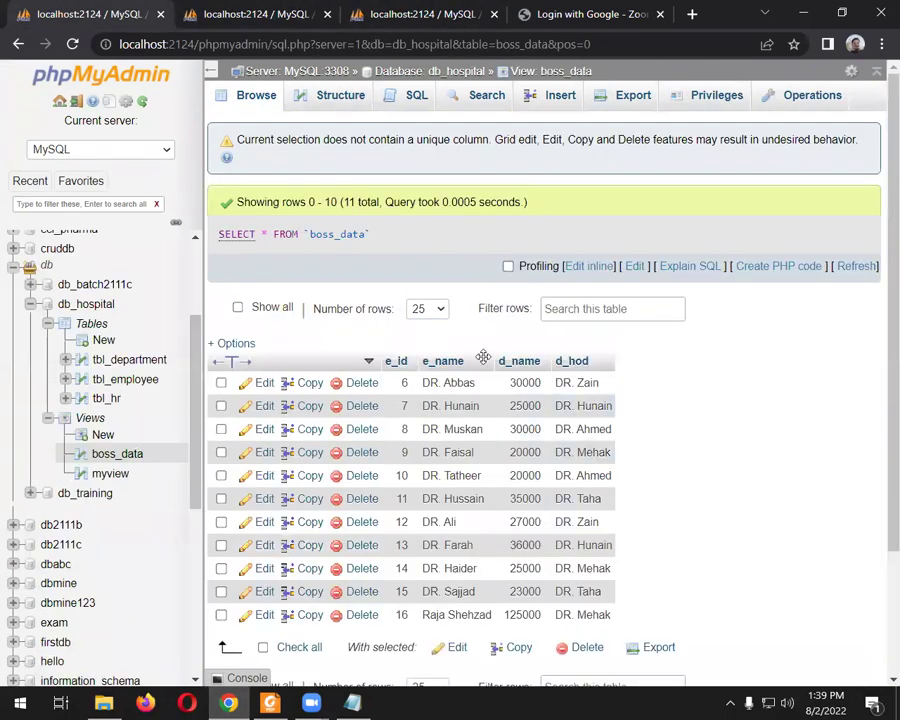
pyautogui.hotkey('ctrl', 'Tab')
pyautogui.hotkey('ctrl', 'shift', 'Tab')
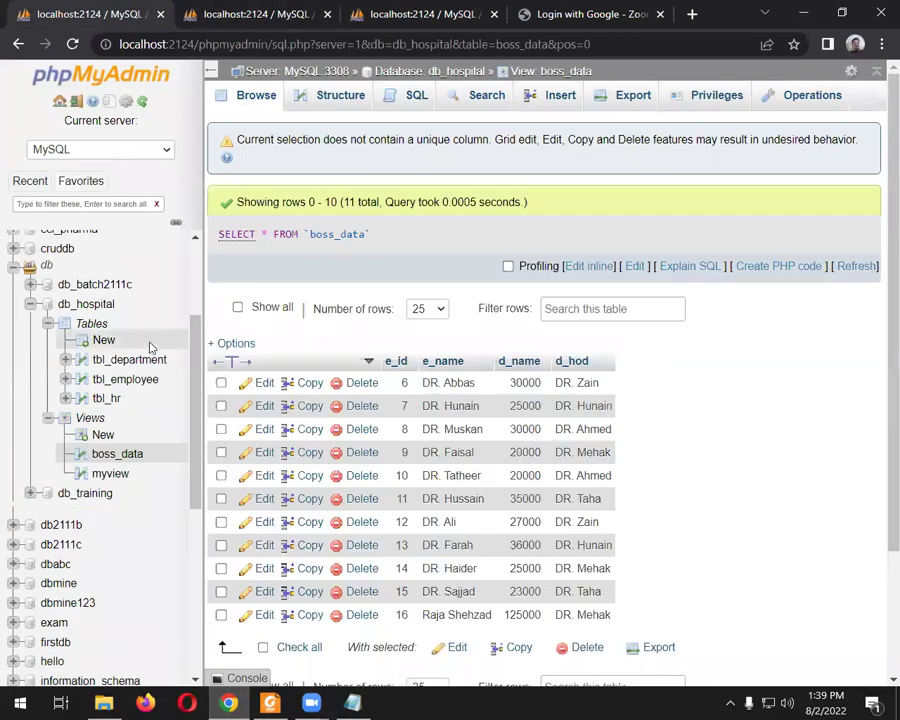
# Expand the console query history and inspect 'e_salary d_name' in the CREATE VIEW boss_data statement
pyautogui.click(245, 678)
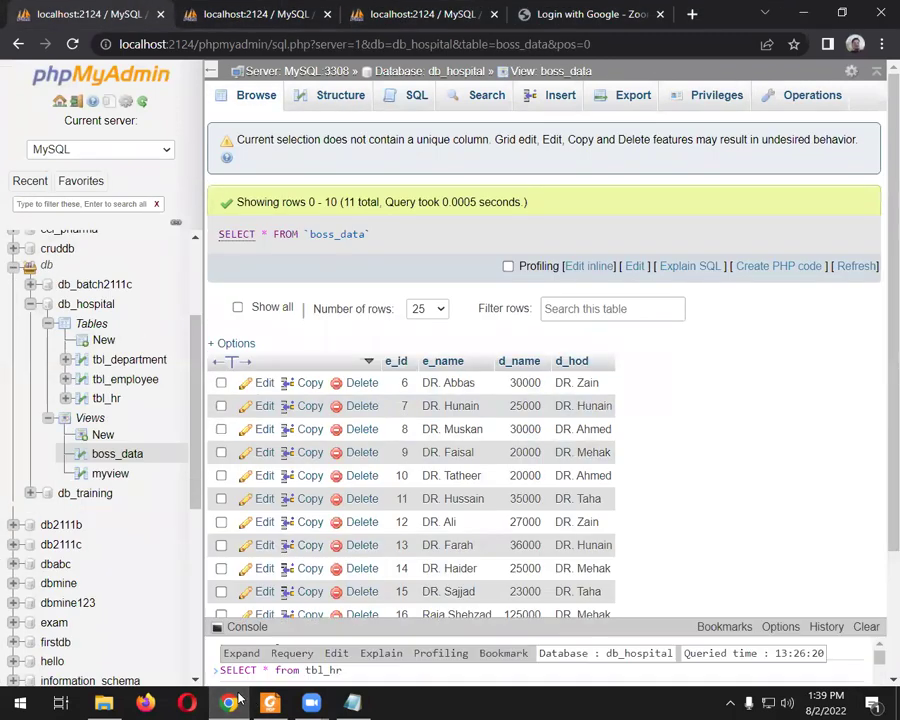
pyautogui.moveTo(258, 592); pyautogui.dragTo(273, 117)
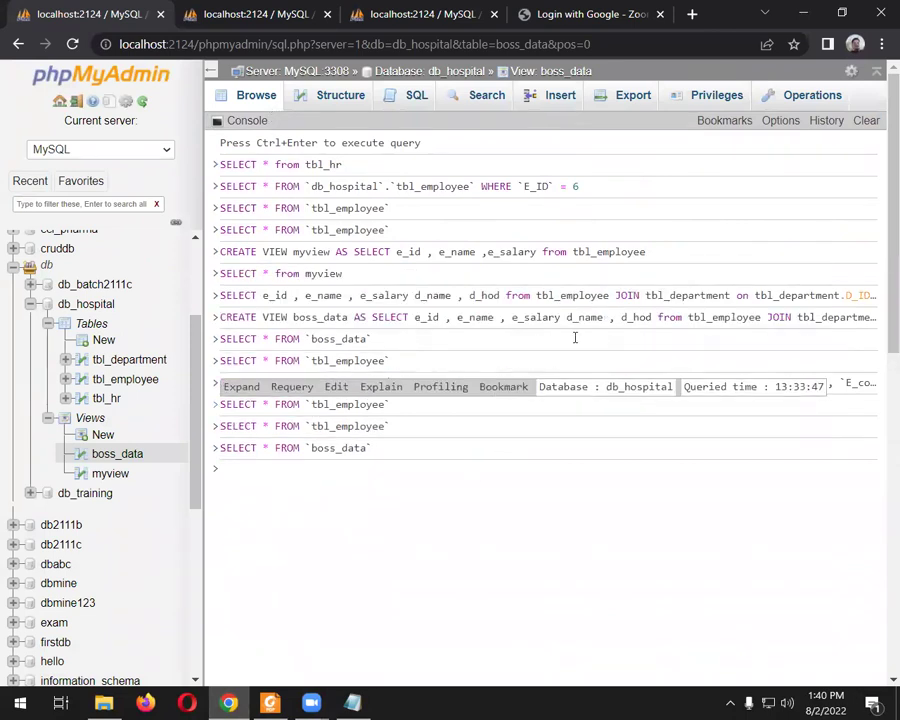
pyautogui.moveTo(511, 318); pyautogui.dragTo(586, 318)
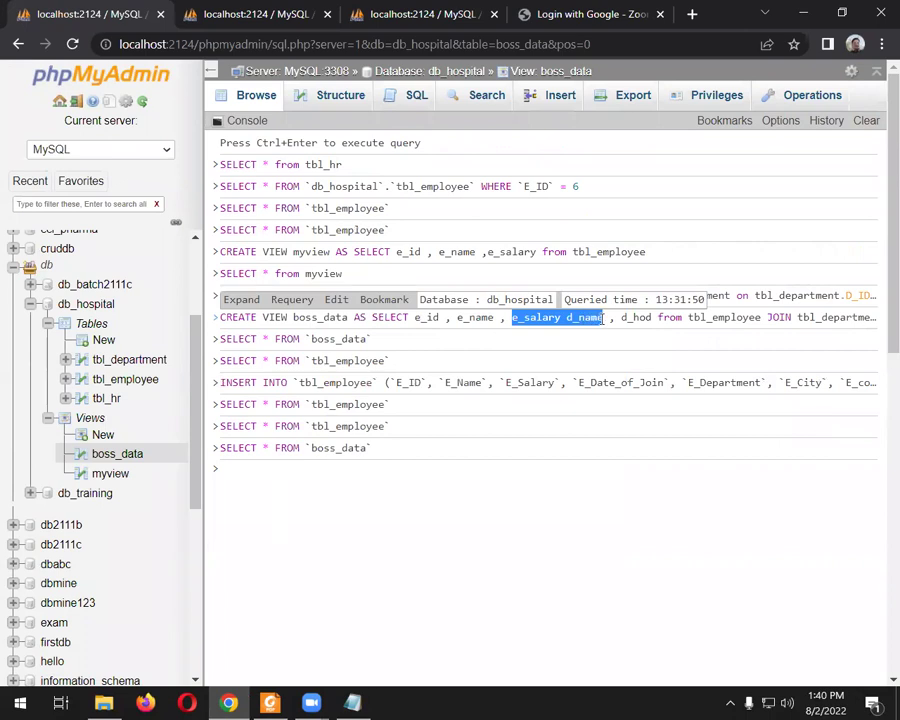
pyautogui.click(598, 320)
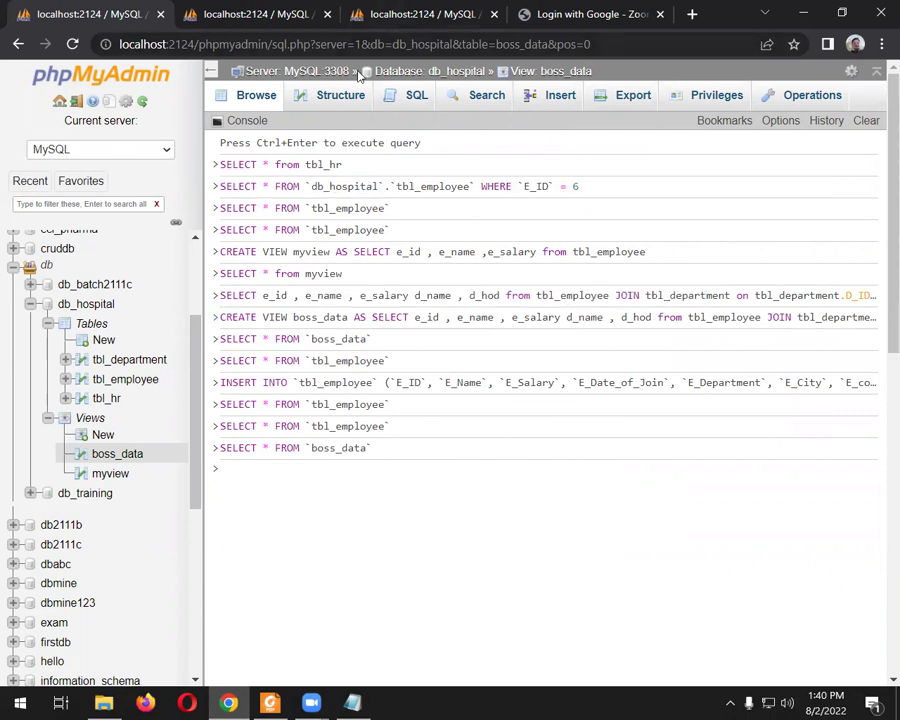
# Run SELECT * FROM tbl_employee with WHERE 1 removed, listing all 11 employees
pyautogui.click(130, 379)
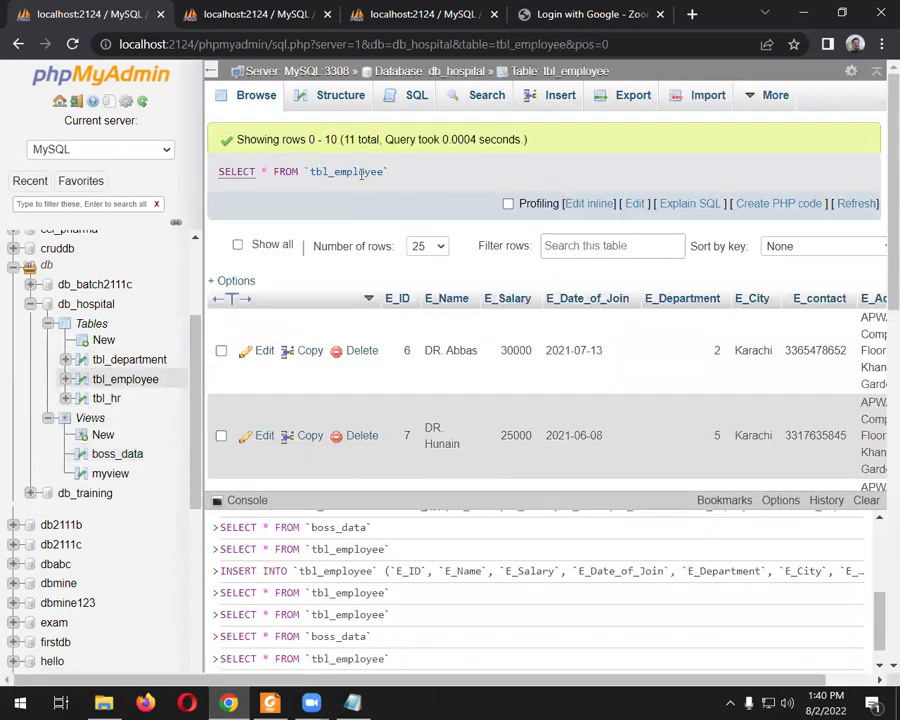
pyautogui.click(389, 100)
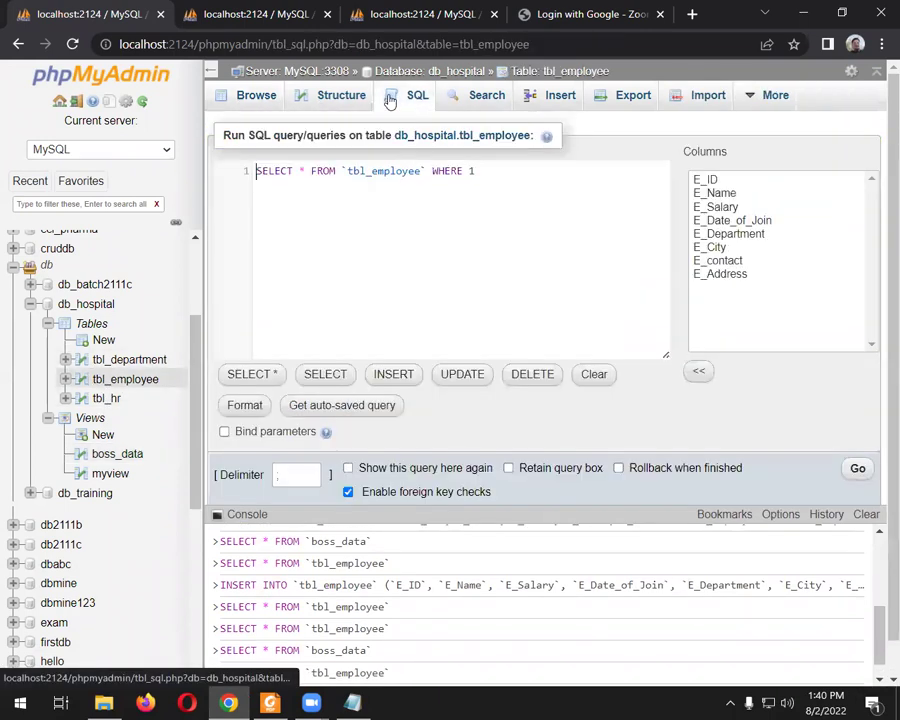
pyautogui.moveTo(508, 171); pyautogui.dragTo(428, 171)
pyautogui.press('BackSpace')
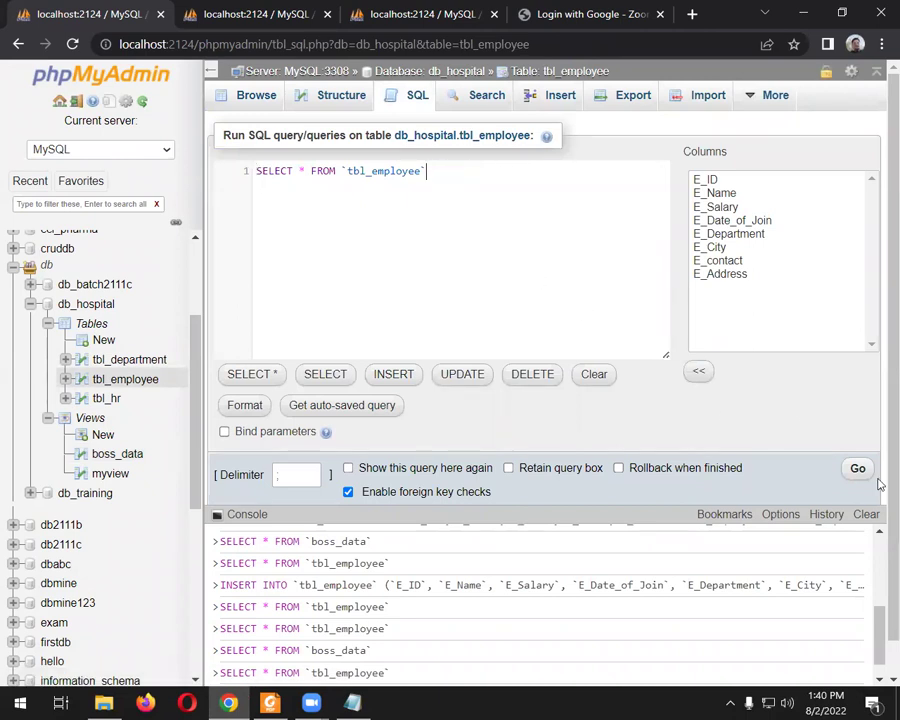
pyautogui.click(856, 468)
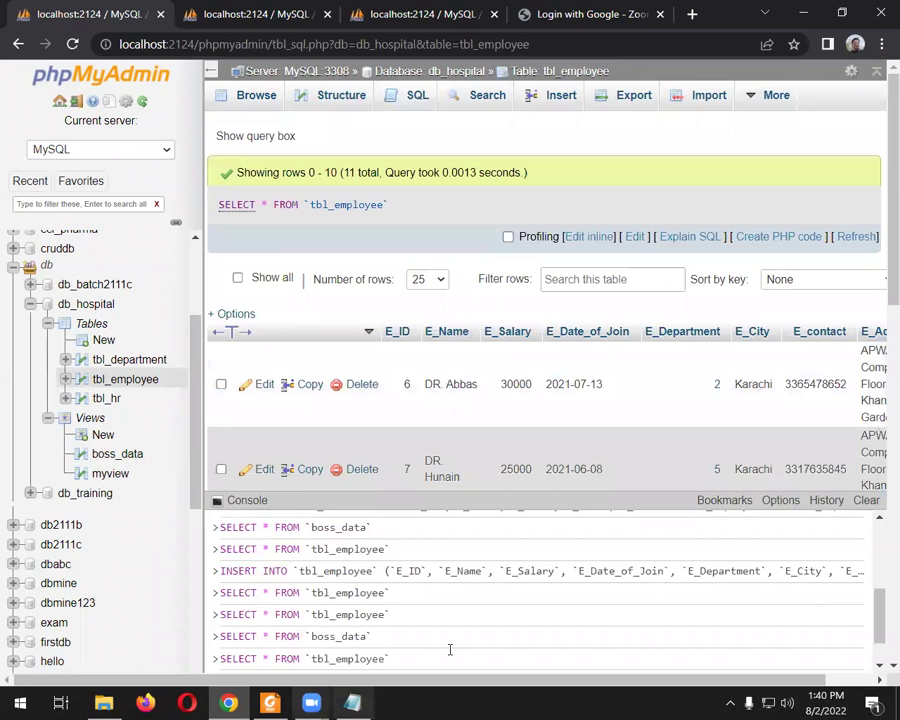
pyautogui.click(252, 500)
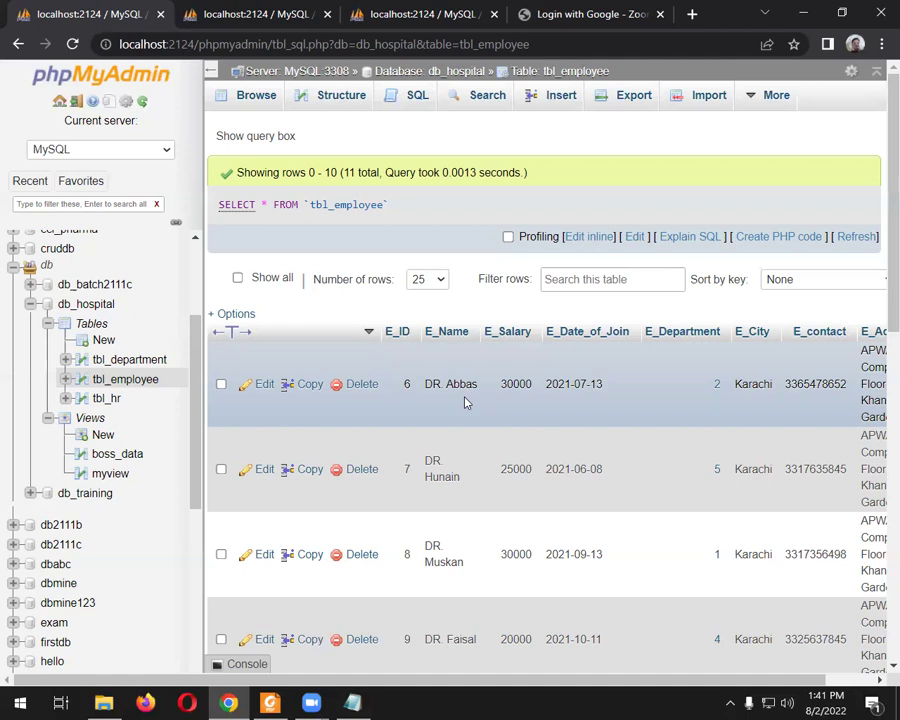
# Run a tbl_employee query selecting only e_salary, with the * and WHERE 1 removed
pyautogui.click(417, 95)
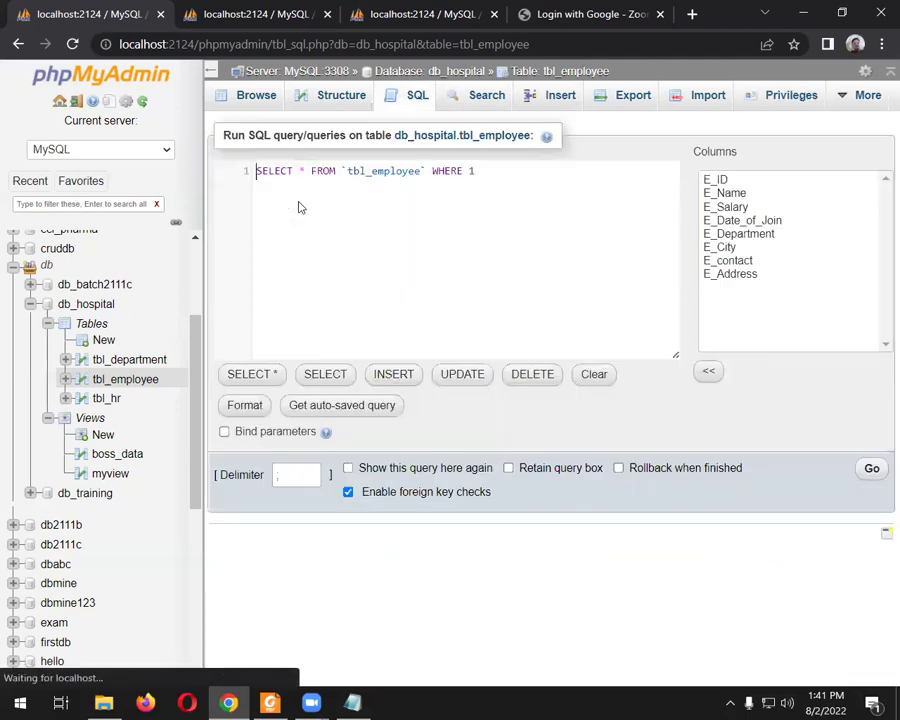
pyautogui.moveTo(502, 168); pyautogui.dragTo(300, 172)
pyautogui.click(300, 172)
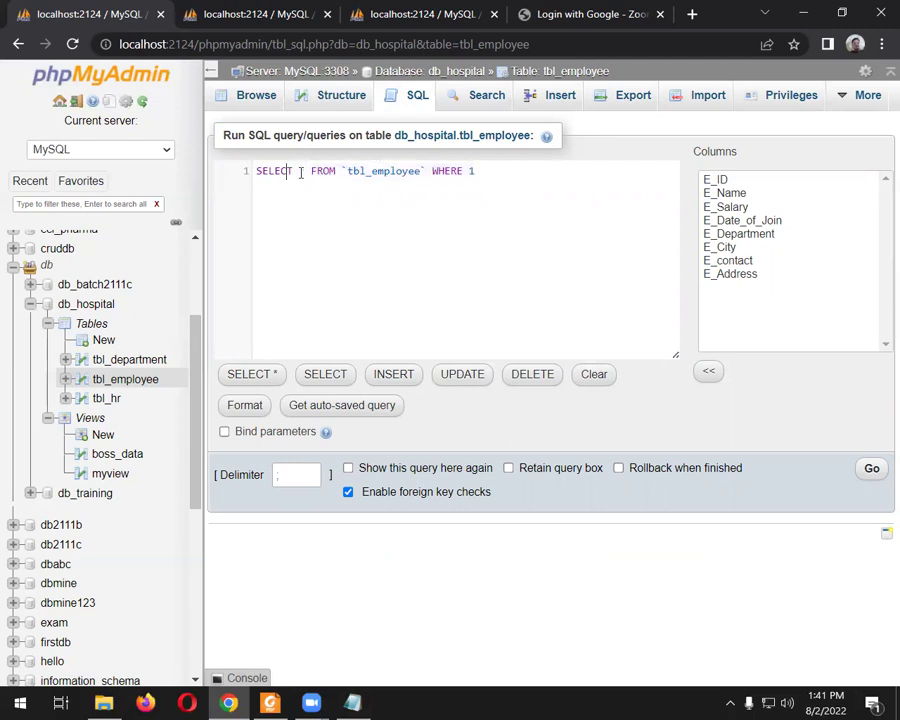
pyautogui.press('Delete')
pyautogui.write('e')
pyautogui.write(' salary')
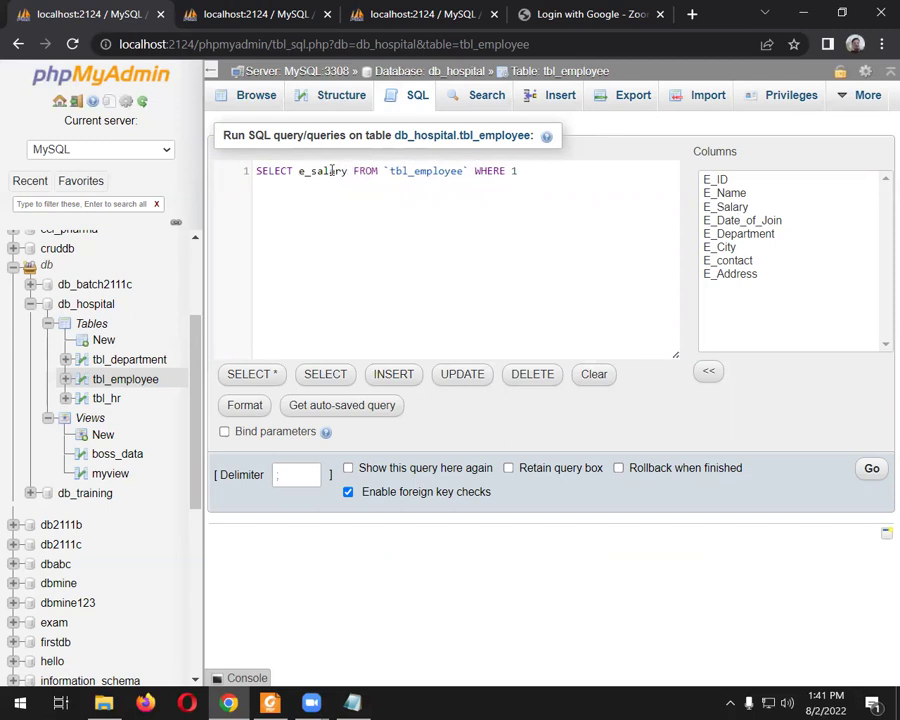
pyautogui.moveTo(469, 171); pyautogui.dragTo(583, 171)
pyautogui.press('BackSpace')
pyautogui.click(868, 468)
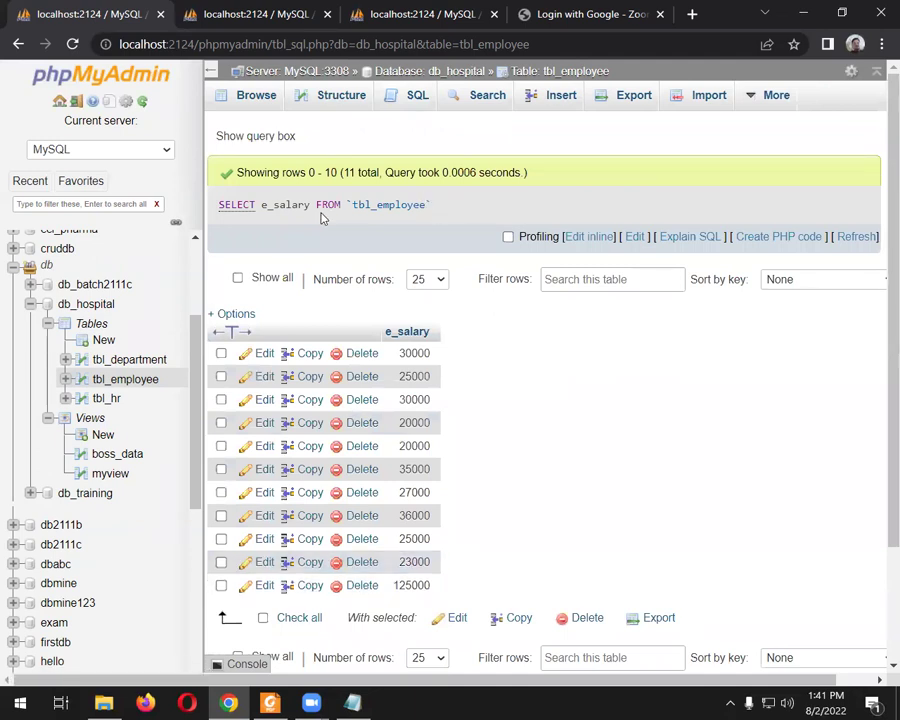
# Paste that query into a fresh SQL editor and wrap the column as AVG(e_salary)
pyautogui.moveTo(431, 204); pyautogui.dragTo(212, 213)
pyautogui.hotkey('ctrl', 'c')
pyautogui.click(412, 95)
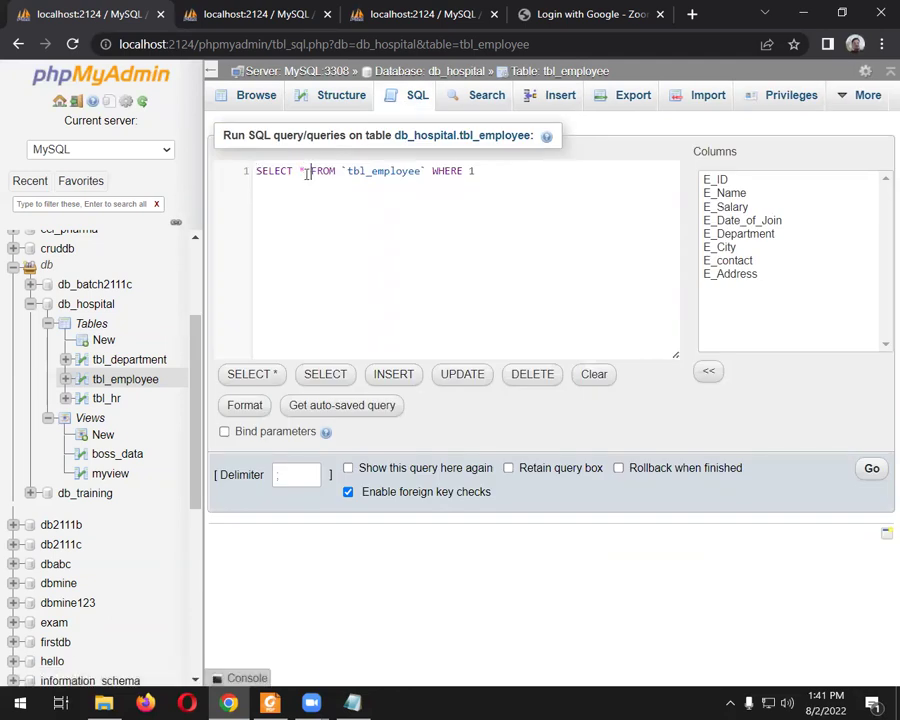
pyautogui.hotkey('ctrl', 'a')
pyautogui.hotkey('ctrl', 'v')
pyautogui.click(297, 171)
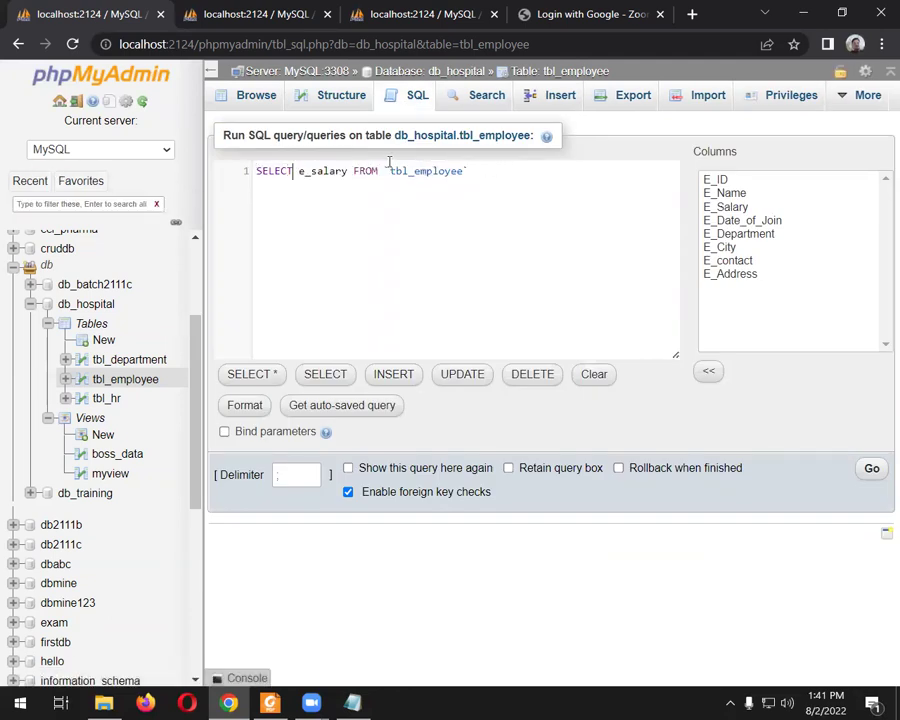
pyautogui.write('av')
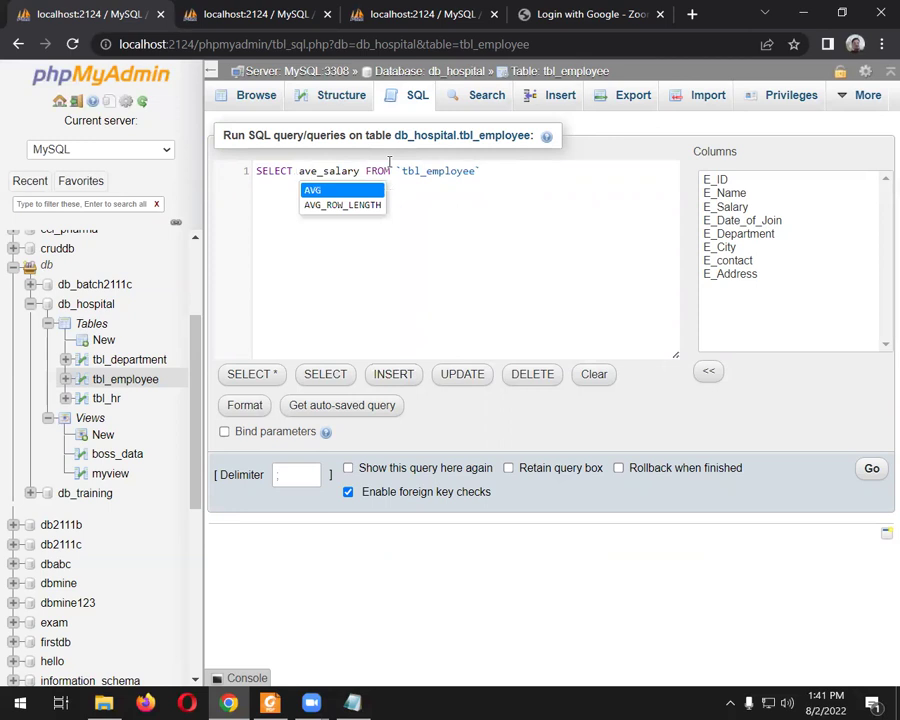
pyautogui.press('Return')
pyautogui.press('Right')
pyautogui.press('Right')
pyautogui.press('Right')
pyautogui.write(')')
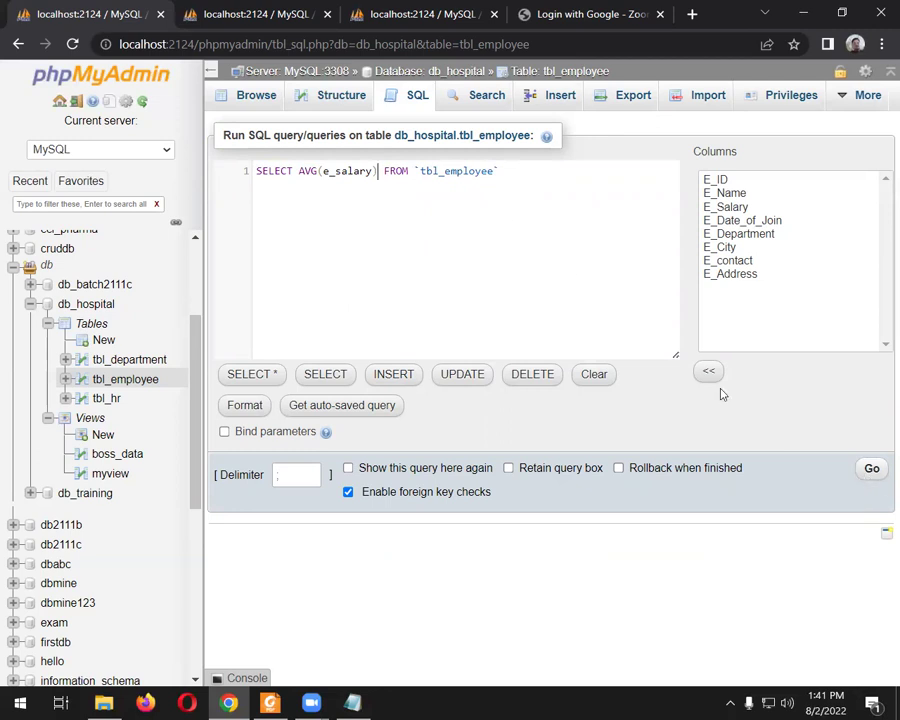
# Execute the AVG(e_salary) query, getting 36000.0000, then return to the Foxit slides
pyautogui.click(872, 468)
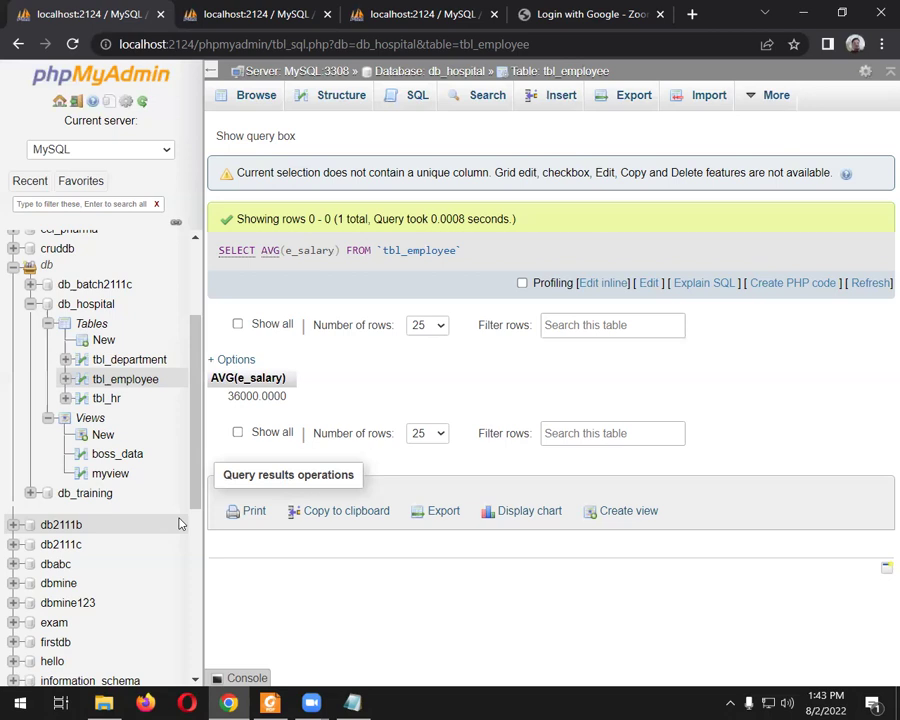
pyautogui.click(270, 703)
# Scroll the Session 12 PDF from slide 4 to slide 8, BITWISE AND Function 1-2
pyautogui.scroll(-5, 140, 395)
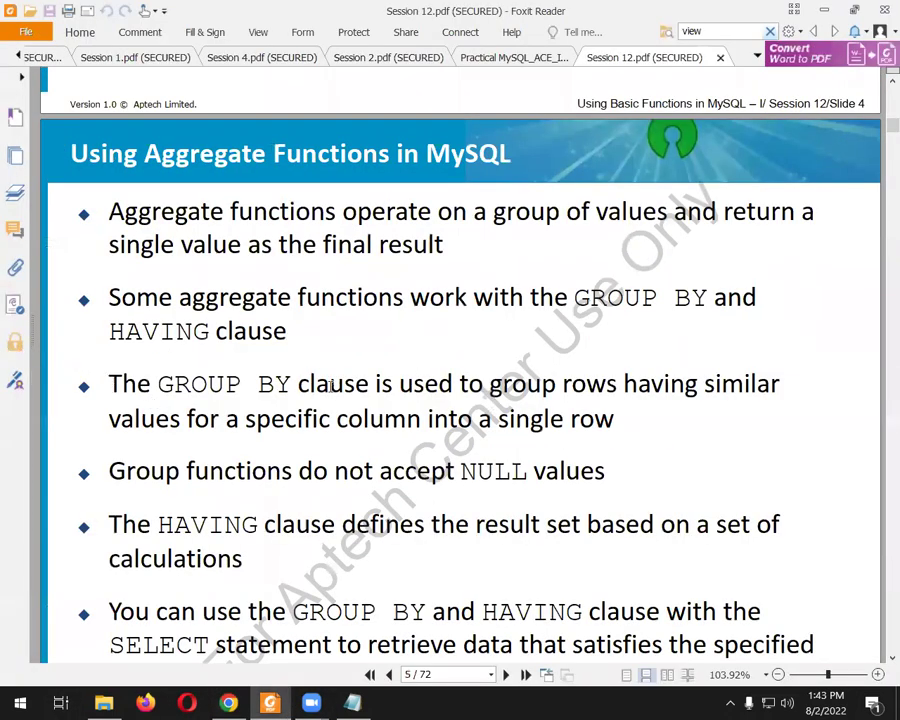
pyautogui.scroll(-3, 292, 374)
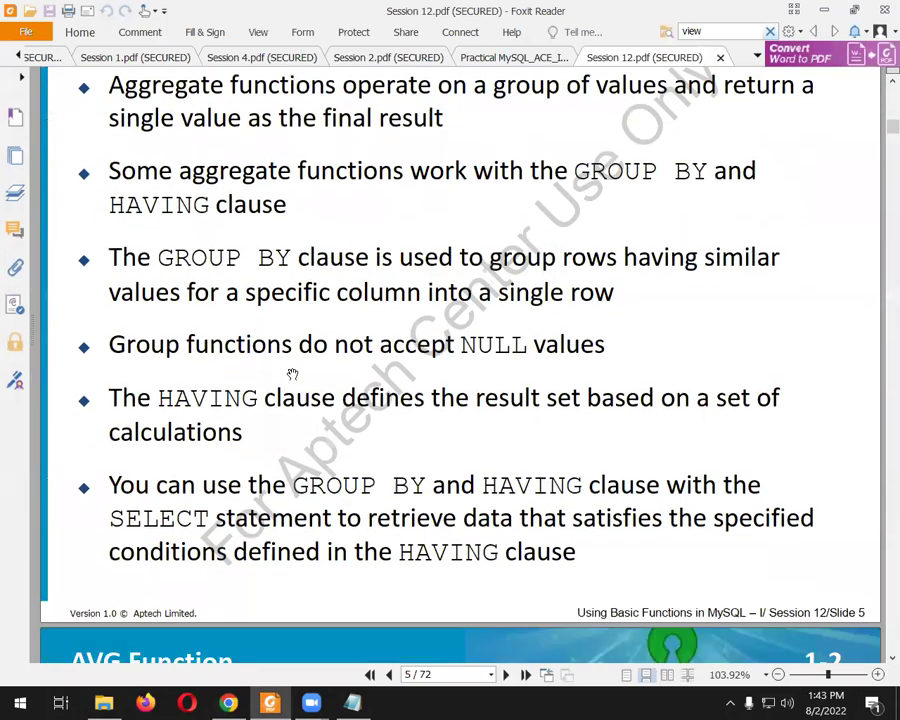
pyautogui.scroll(-2, 292, 374)
pyautogui.scroll(-5, 291, 373)
pyautogui.scroll(-6, 292, 372)
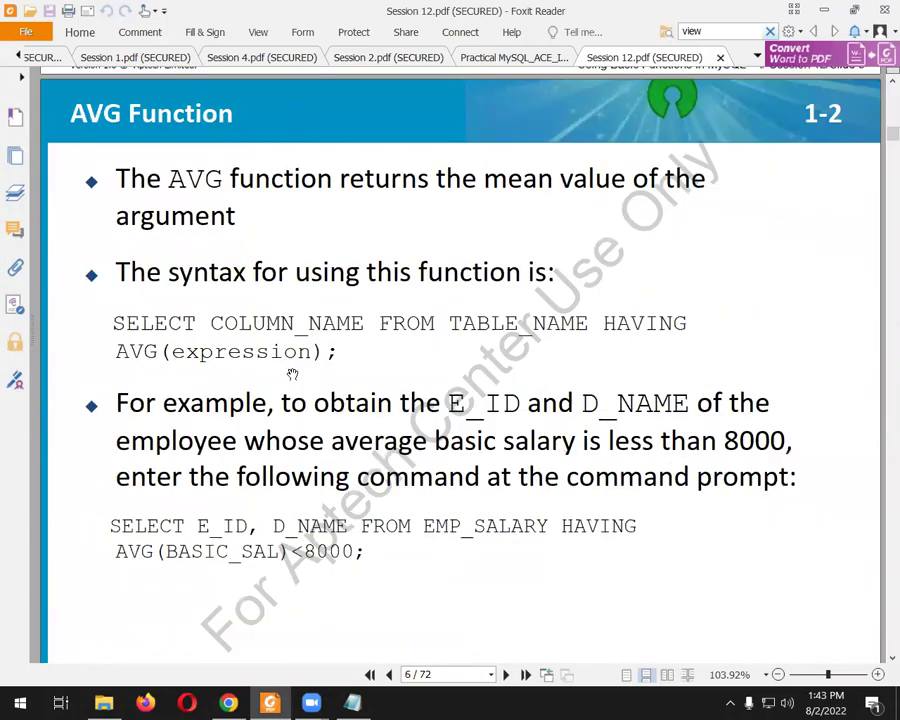
pyautogui.scroll(-14, 231, 370)
pyautogui.scroll(-2, 231, 370)
pyautogui.scroll(-18, 231, 370)
pyautogui.scroll(-1, 231, 370)
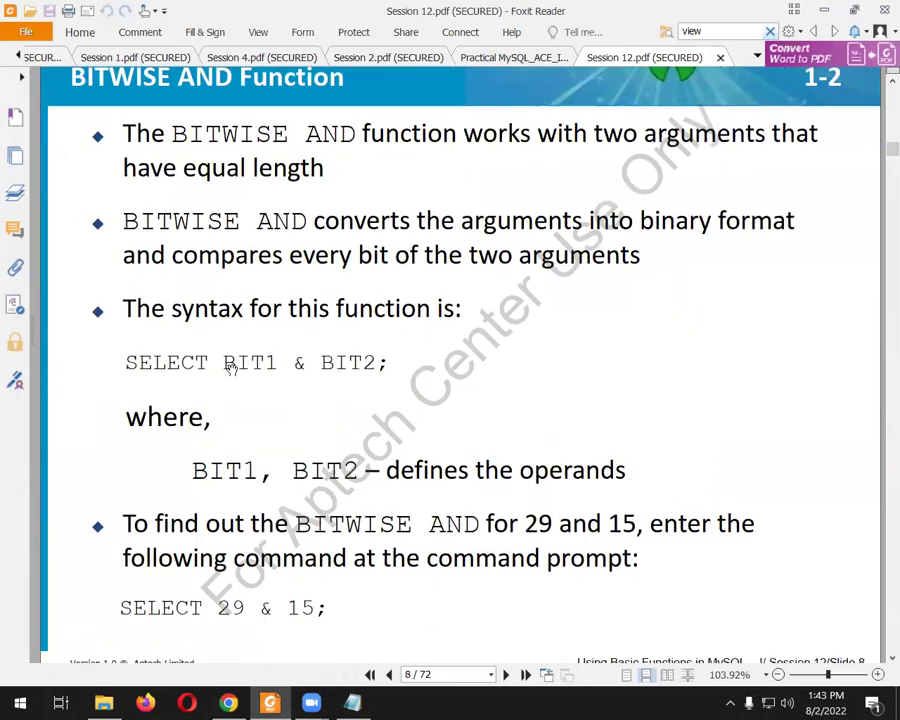
pyautogui.scroll(-1, 232, 371)
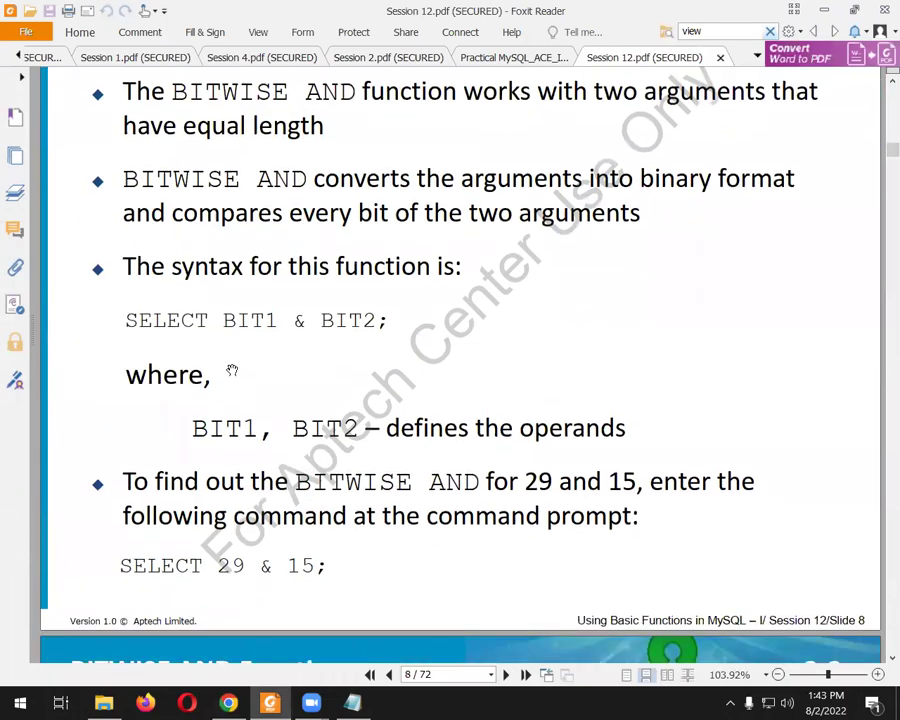
pyautogui.scroll(1, 231, 370)
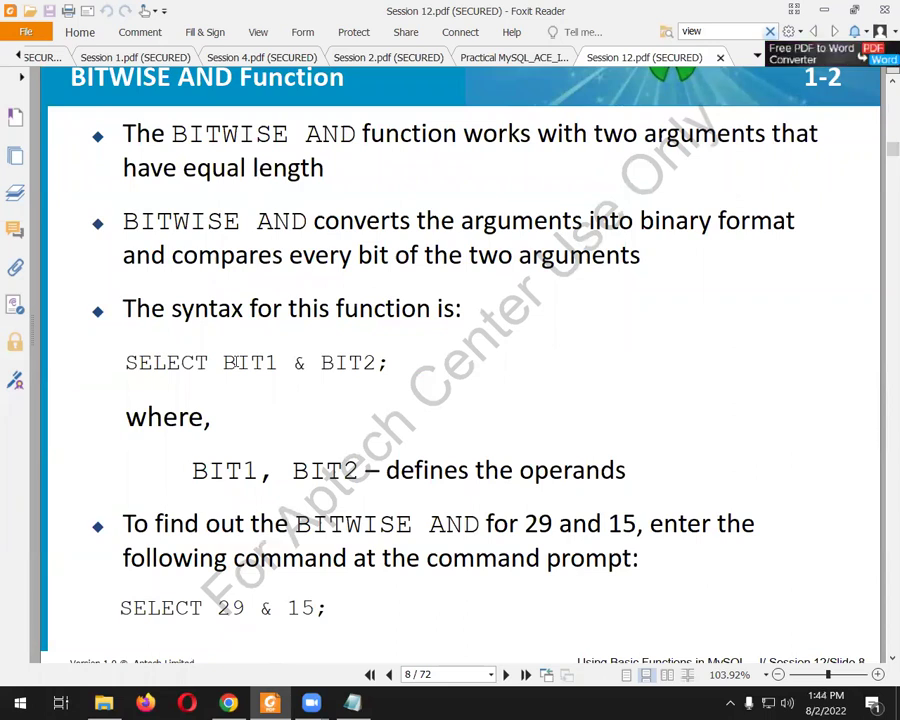
pyautogui.scroll(-1, 236, 362)
pyautogui.scroll(1, 236, 362)
pyautogui.click(228, 703)
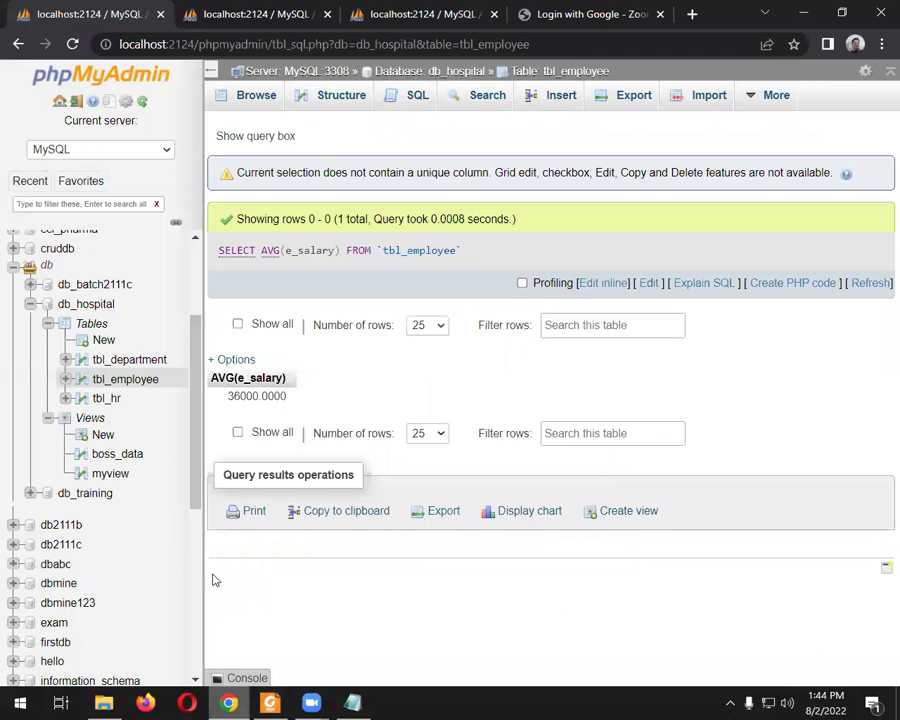
# Run SELECT 15 and 25 in the SQL editor, returning 1, and select the executed query
pyautogui.click(411, 100)
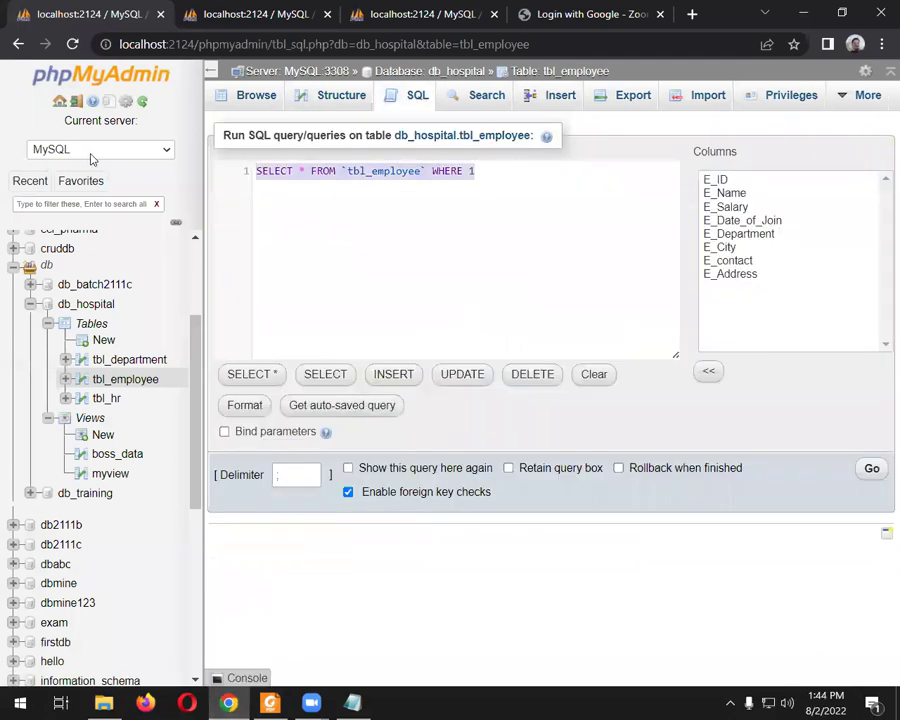
pyautogui.write('s')
pyautogui.press('Return')
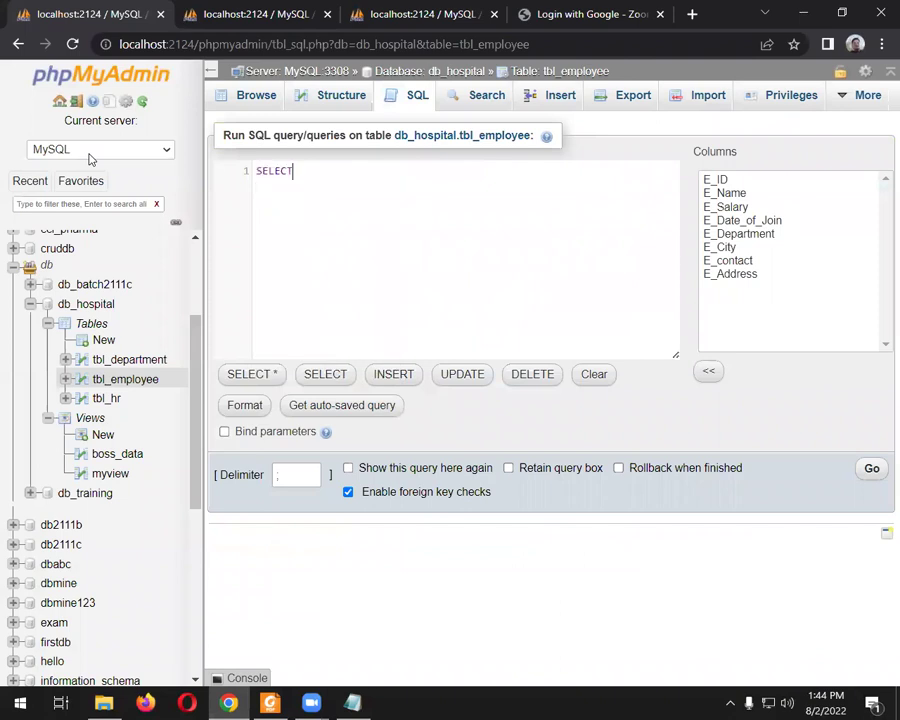
pyautogui.write('15 ')
pyautogui.write('and ')
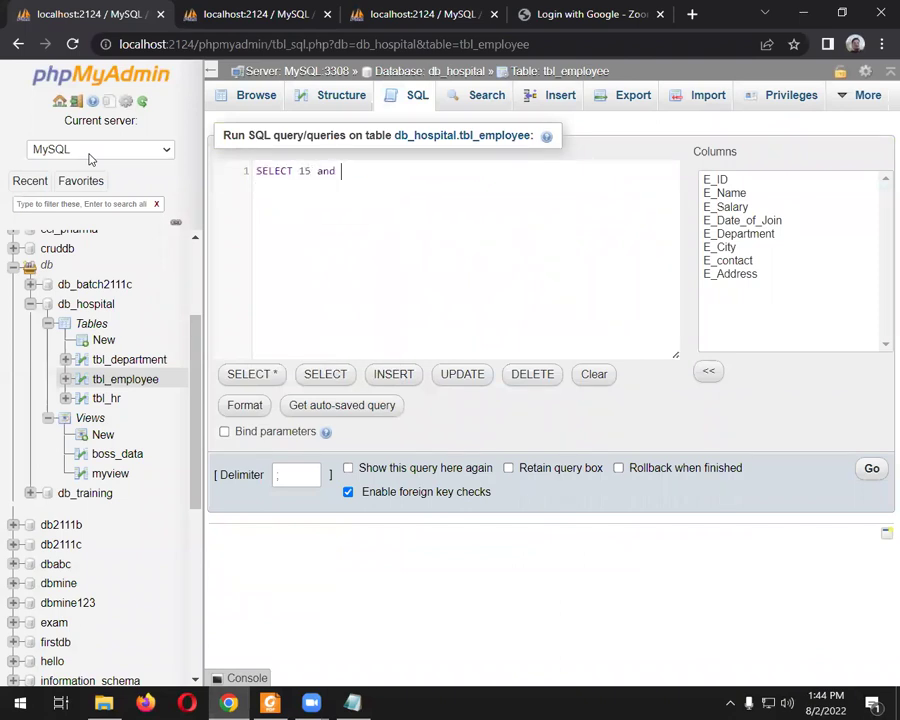
pyautogui.write('25')
pyautogui.hotkey('ctrl', 'Return')
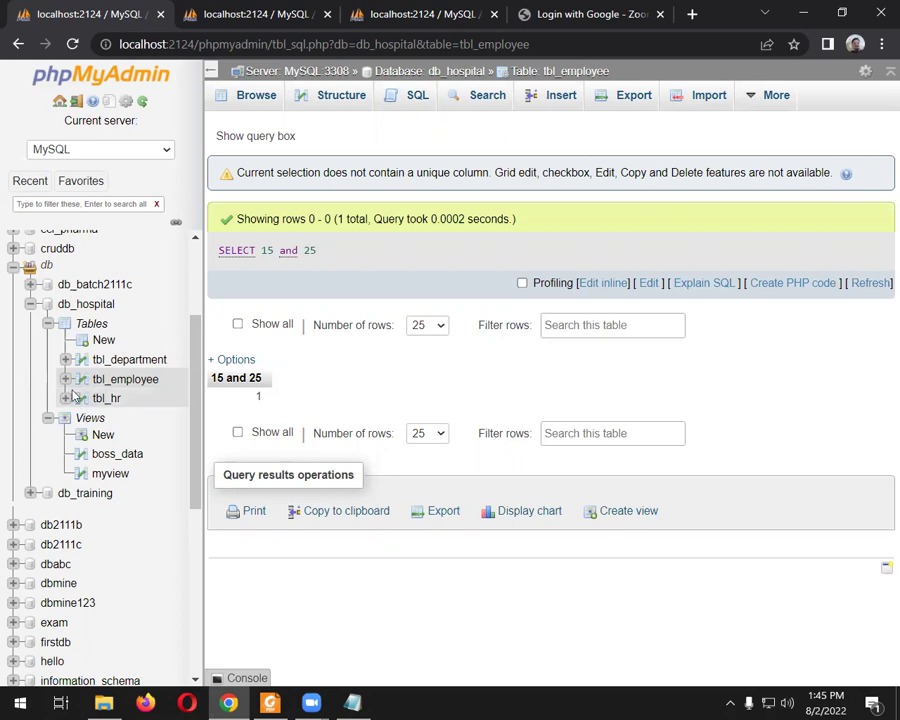
pyautogui.tripleClick(263, 251)
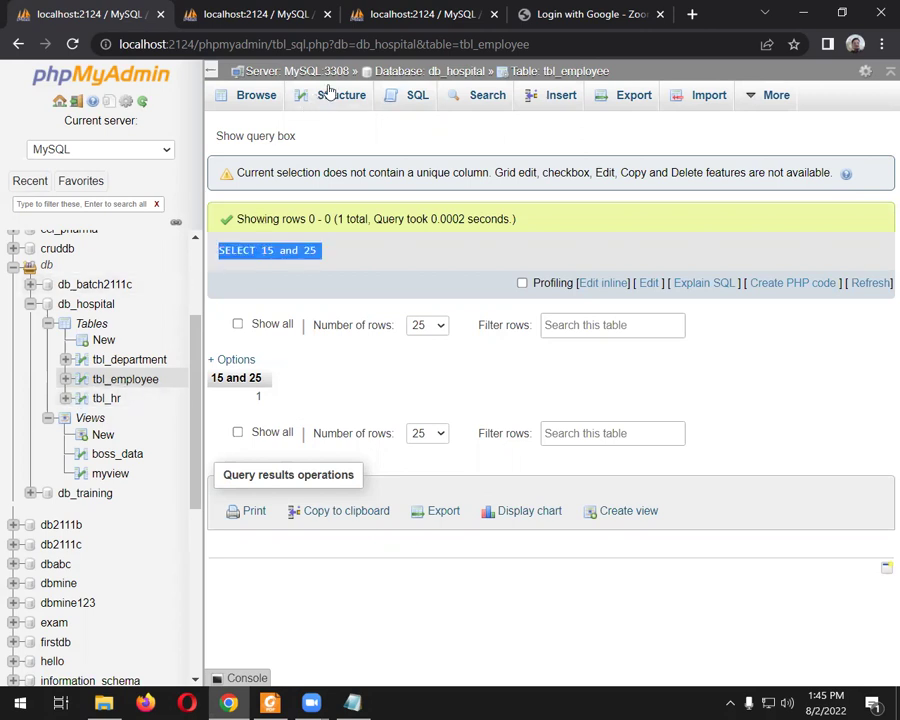
# Paste the copied query, edit it to SELECT 25 and 15, and run it
pyautogui.click(416, 97)
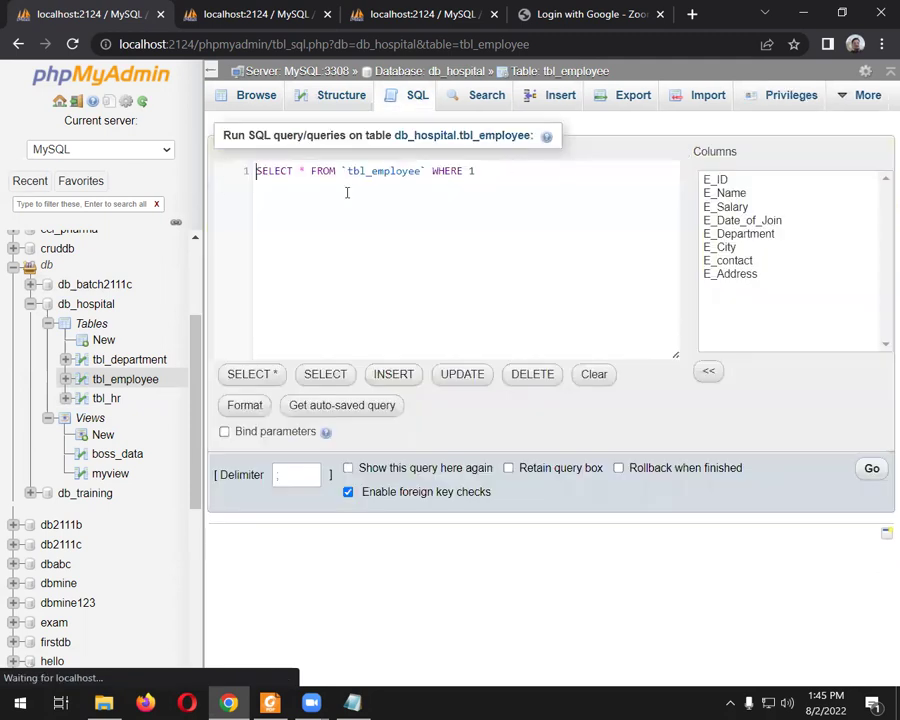
pyautogui.hotkey('ctrl', 'a')
pyautogui.write('SELECT 5 and 25')
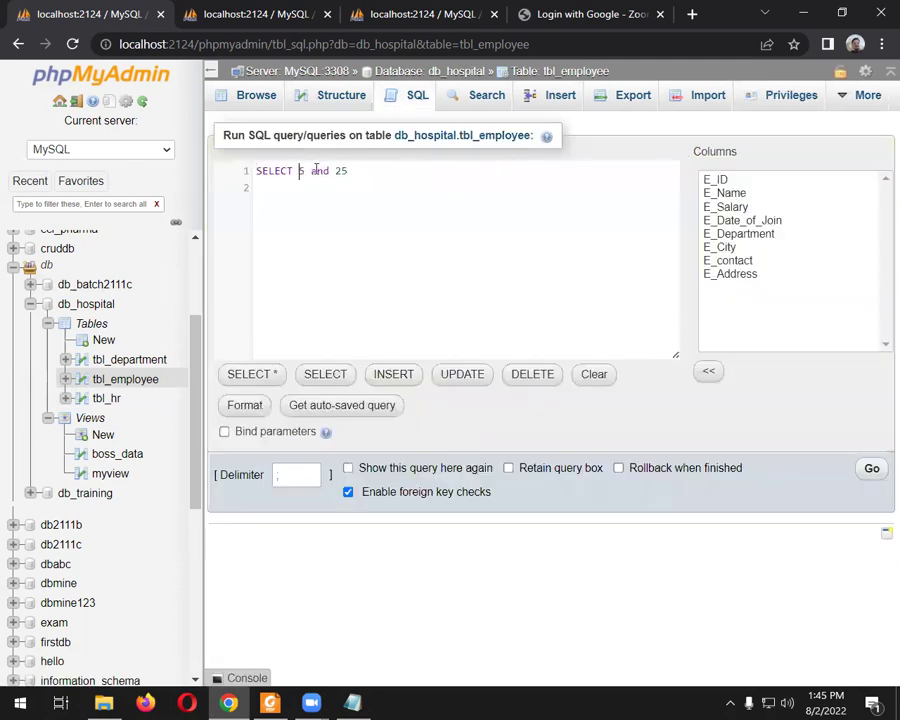
pyautogui.click(341, 171)
pyautogui.press('Delete')
pyautogui.write('1')
pyautogui.click(866, 469)
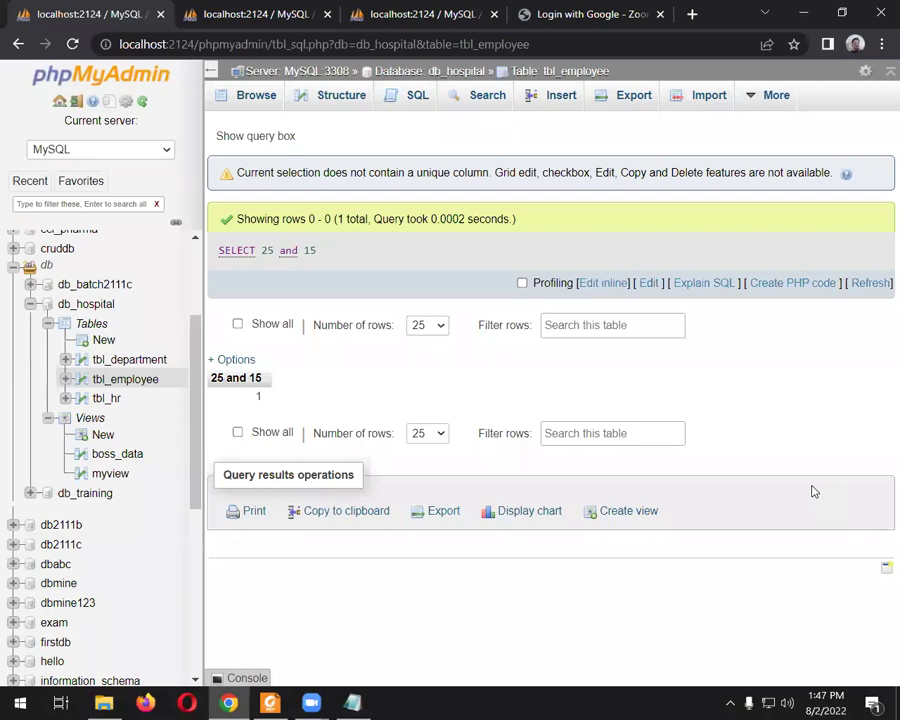
# Scroll the slides past BITWISE AND 2-2 to slide 9, COUNT Function 1-2
pyautogui.hotkey('alt', 'Tab')
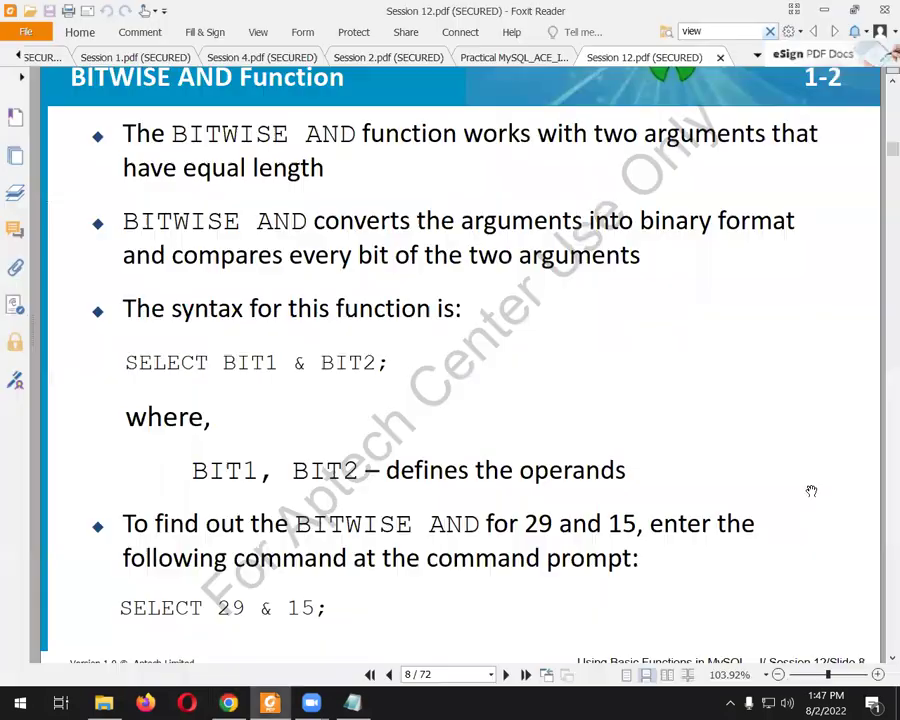
pyautogui.scroll(-5, 390, 418)
pyautogui.scroll(-3, 388, 410)
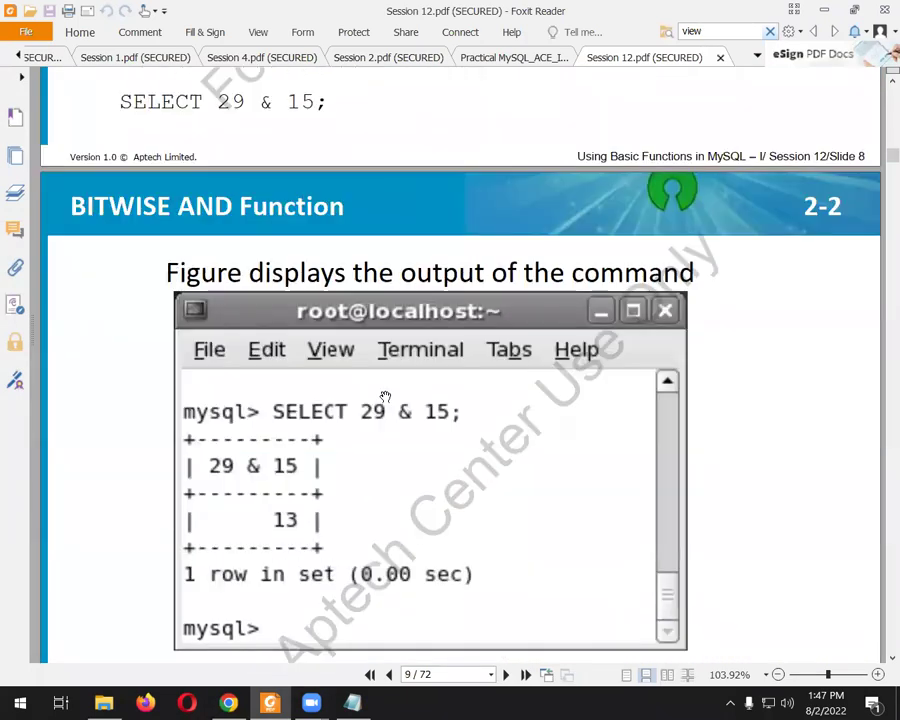
pyautogui.scroll(-10, 385, 397)
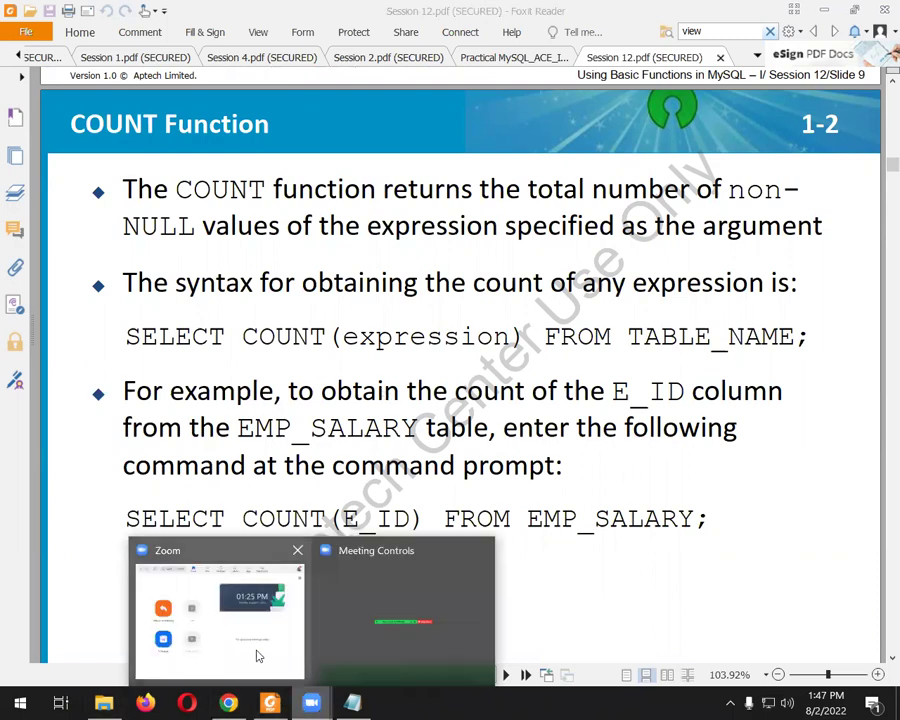
# In tbl_employee's SQL tab, replace the * in the default query with COUNT(E_Salary)
pyautogui.click(218, 704)
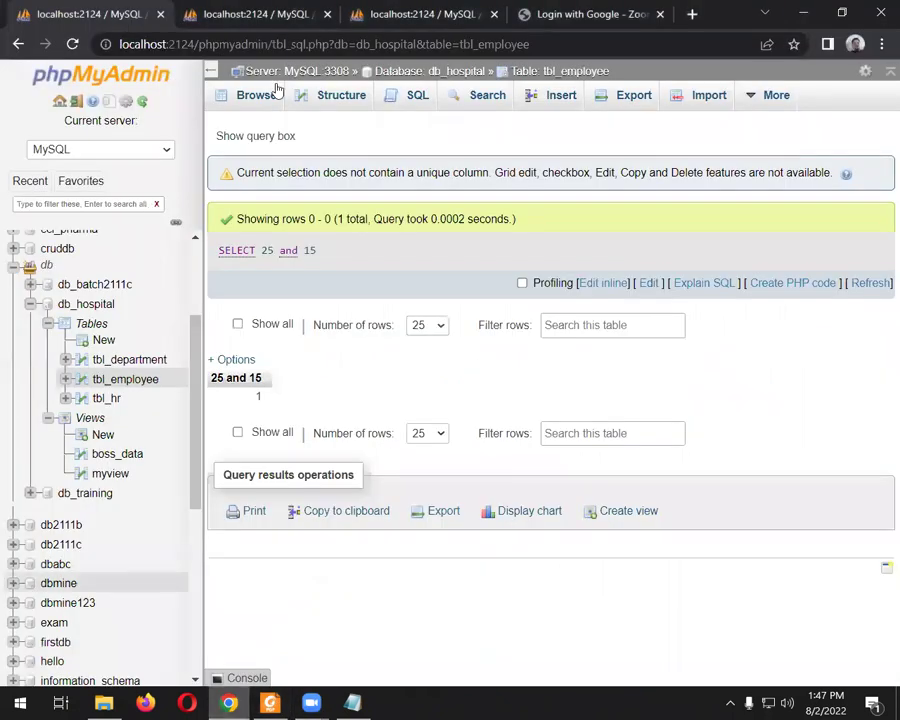
pyautogui.click(417, 97)
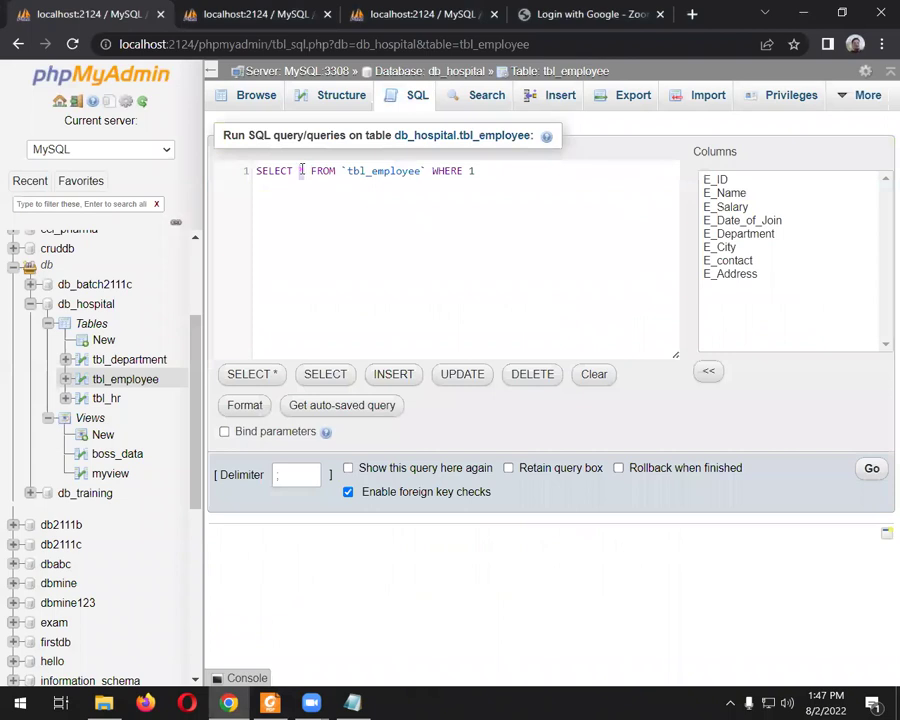
pyautogui.doubleClick(301, 170)
pyautogui.write('cou')
pyautogui.press('Return')
pyautogui.write('(')
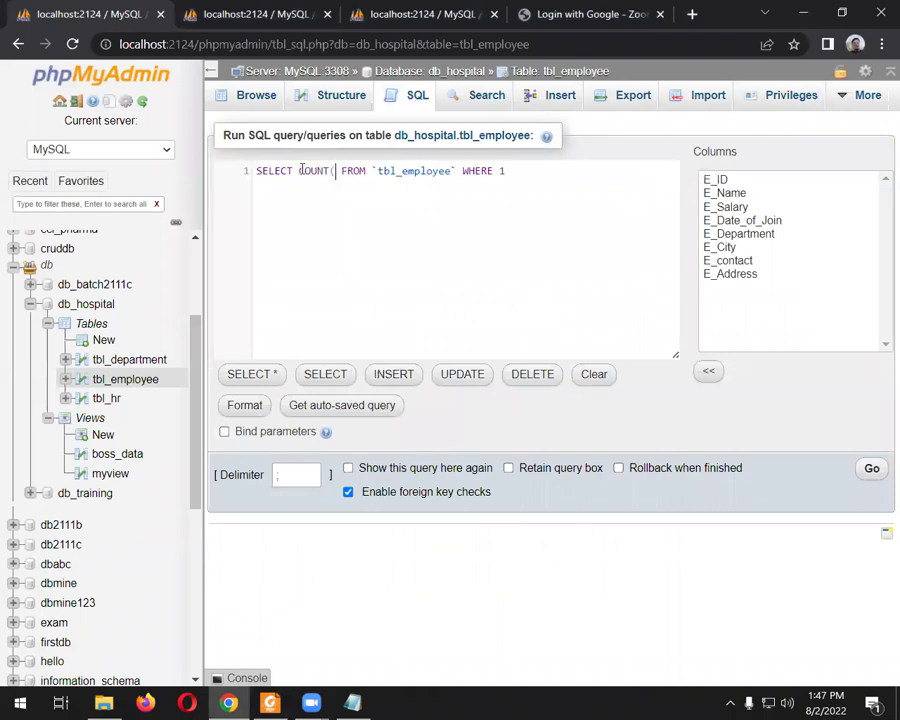
pyautogui.write('E')
pyautogui.press('Down')
pyautogui.press('Down')
pyautogui.press('Return')
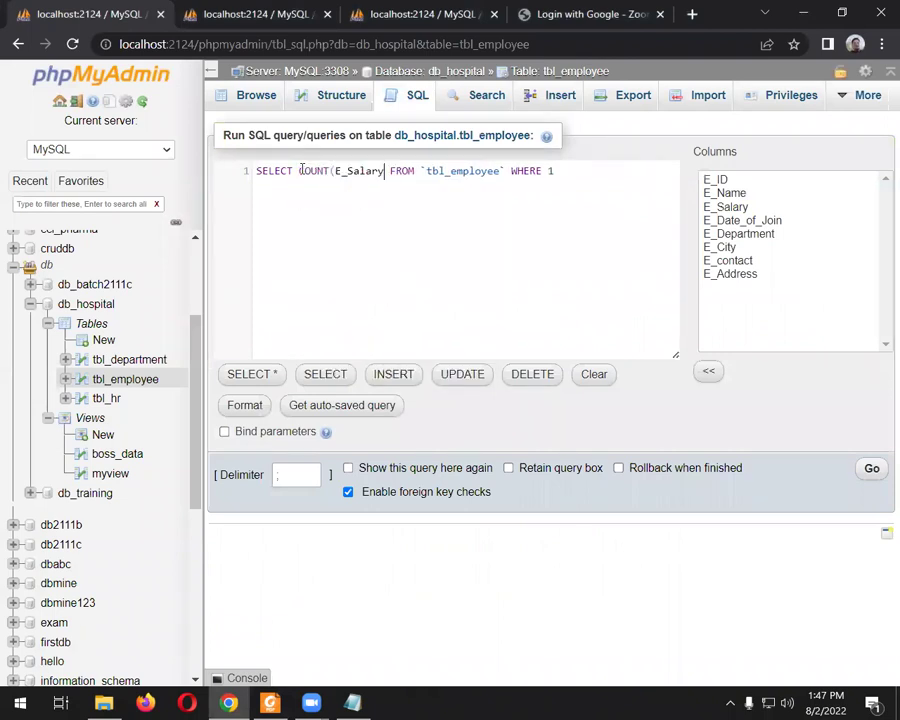
pyautogui.write(')')
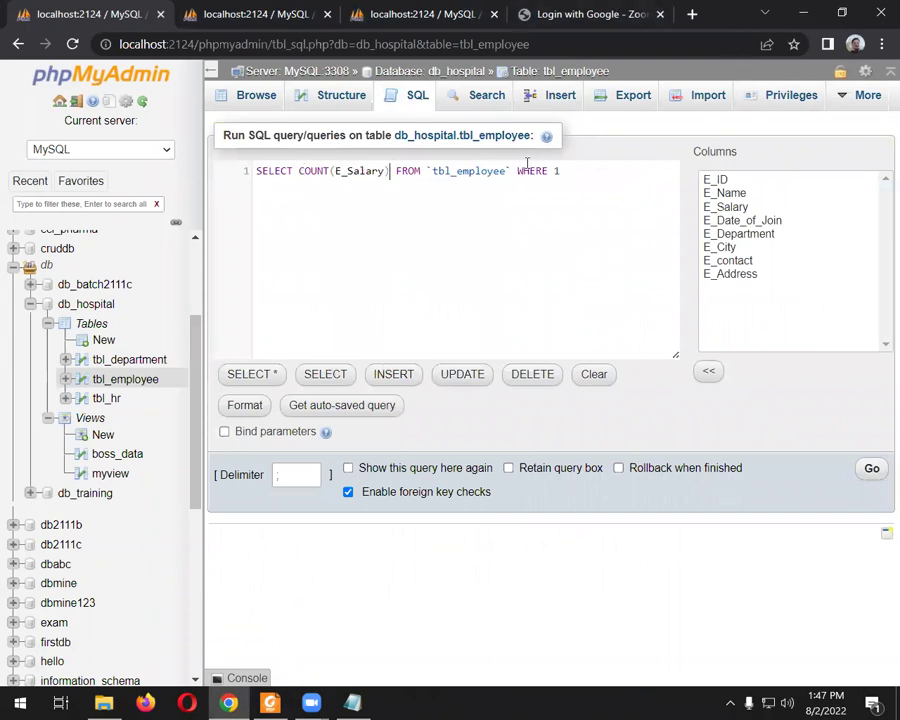
# Drop the WHERE 1 clause, run the query to get 11, and return to the slides
pyautogui.moveTo(562, 171); pyautogui.dragTo(517, 171)
pyautogui.press('BackSpace')
pyautogui.click(870, 467)
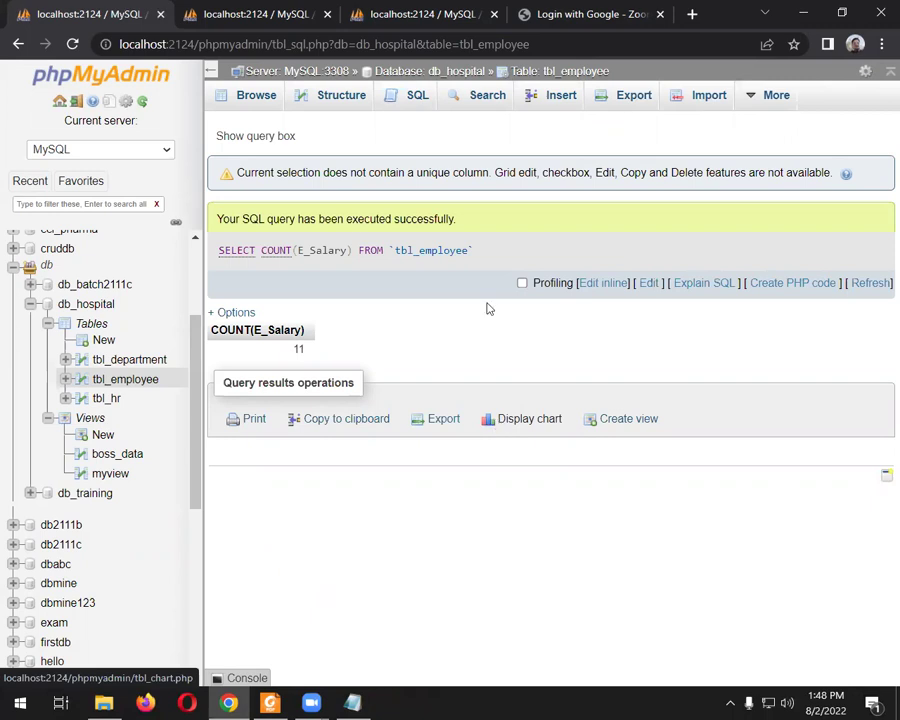
pyautogui.click(270, 703)
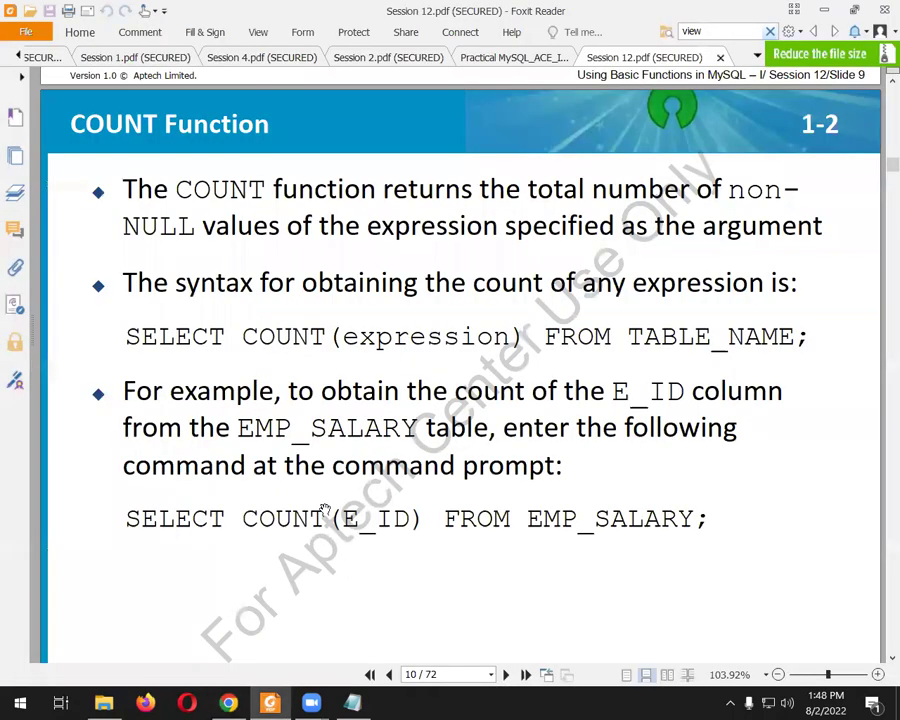
# Scroll Session 12.pdf down to the COUNT(DISTINCT) syntax and example on slide 12
pyautogui.scroll(-10, 325, 510)
pyautogui.scroll(-5, 327, 505)
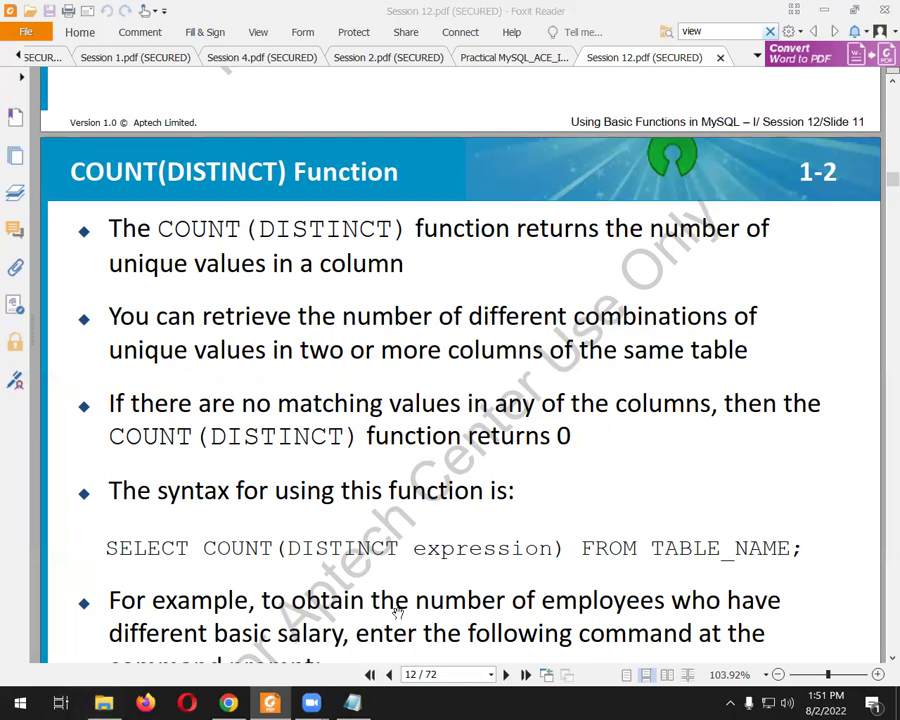
# Scroll down through slides 13–15 to the GROUP_CONCAT output figure
pyautogui.scroll(-5, 312, 433)
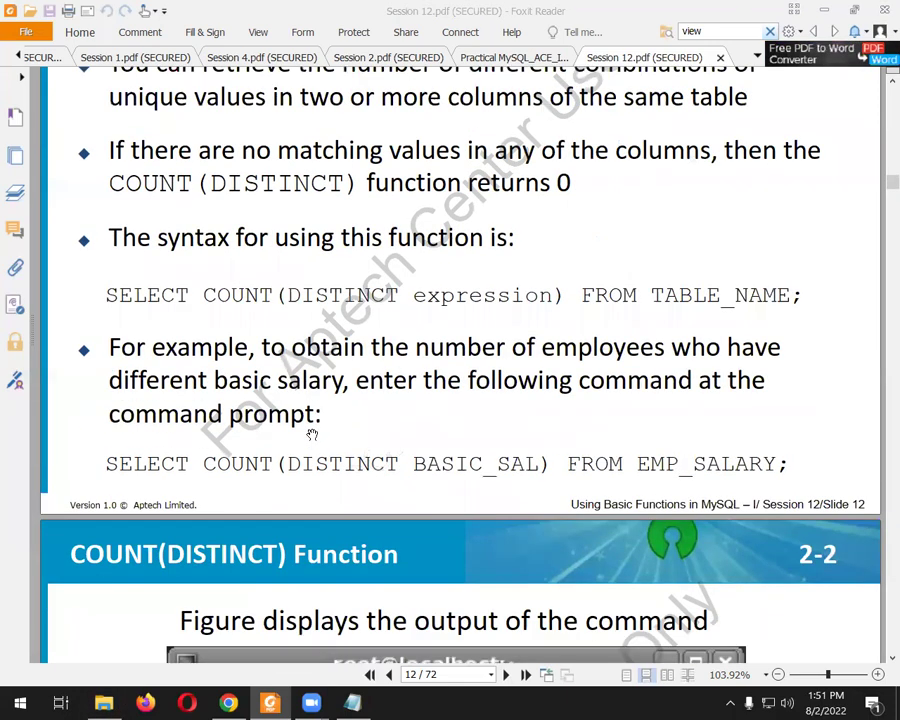
pyautogui.scroll(-10, 312, 433)
pyautogui.scroll(-6, 313, 433)
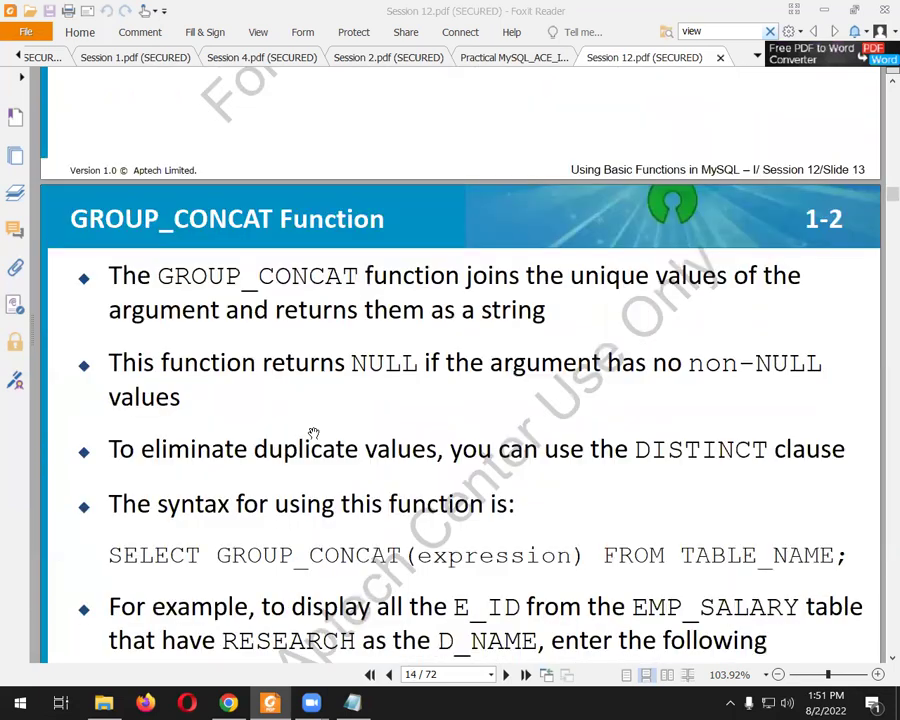
pyautogui.scroll(-2, 313, 433)
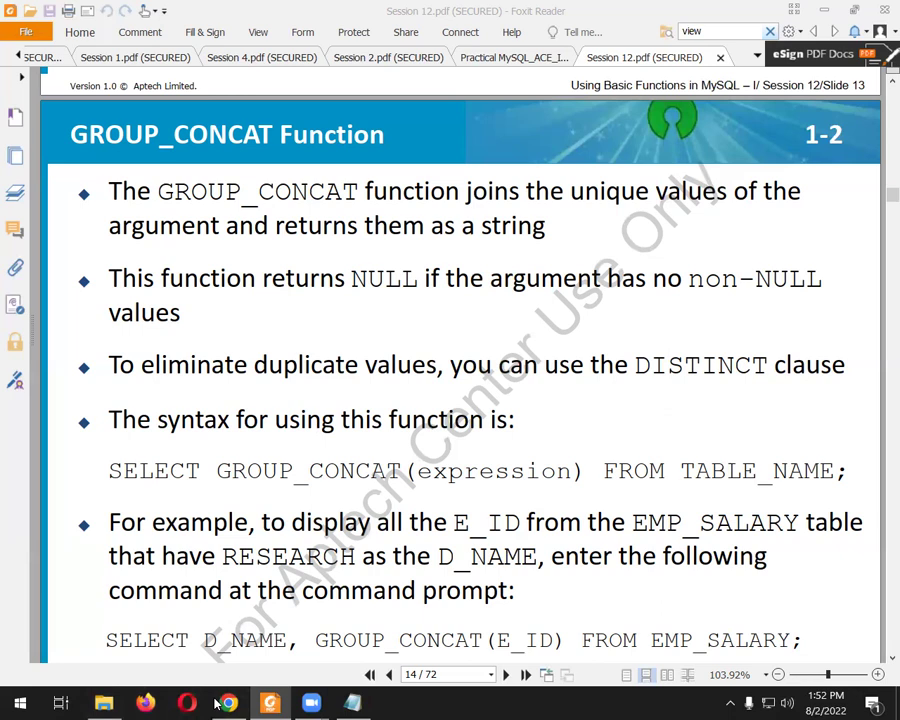
pyautogui.scroll(-3, 400, 287)
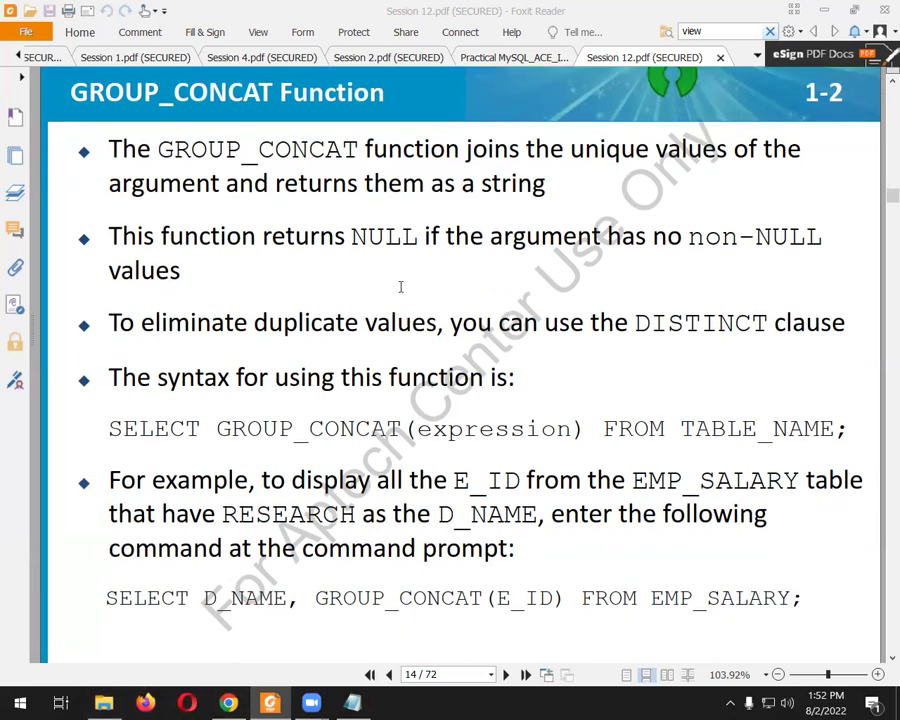
pyautogui.scroll(-1, 400, 287)
pyautogui.scroll(-6, 400, 287)
pyautogui.scroll(-7, 398, 289)
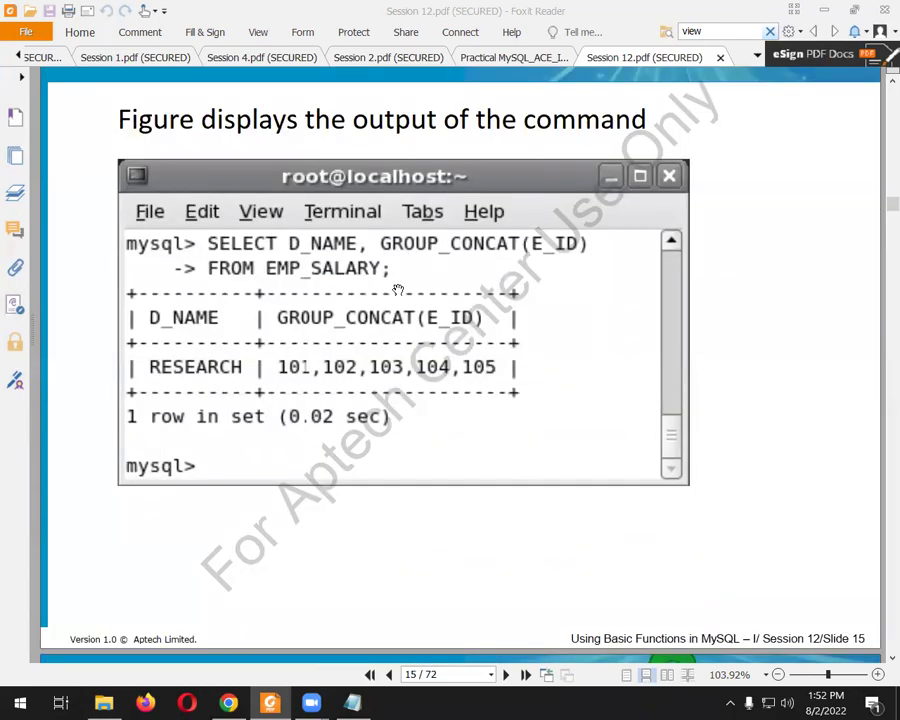
# Scroll back up to the GROUP_CONCAT syntax slide, then open tbl_employee's SQL editor in phpMyAdmin
pyautogui.scroll(2, 398, 289)
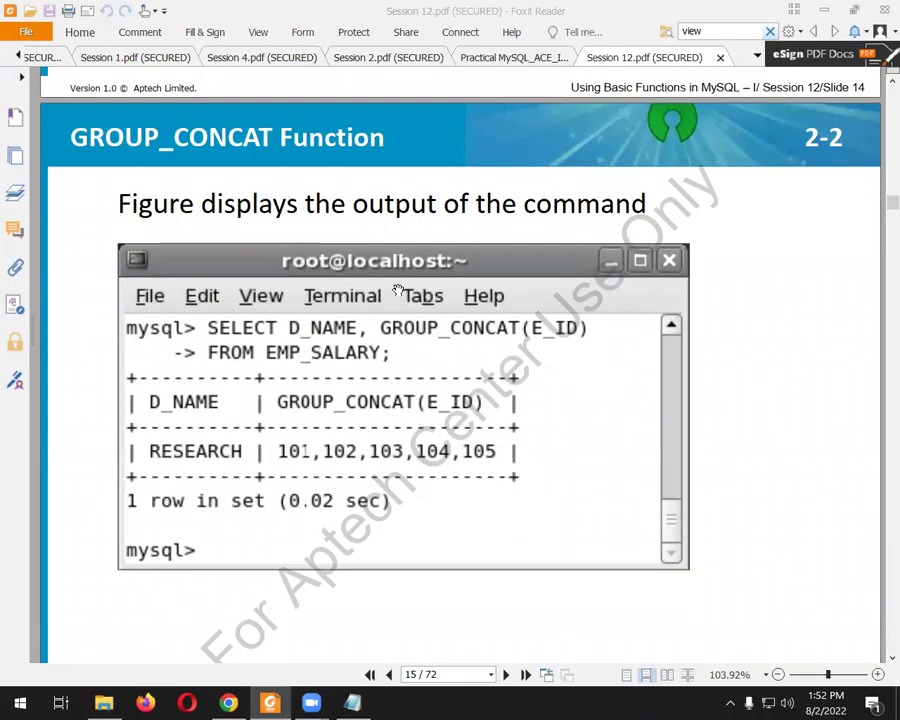
pyautogui.scroll(1, 398, 289)
pyautogui.scroll(6, 398, 289)
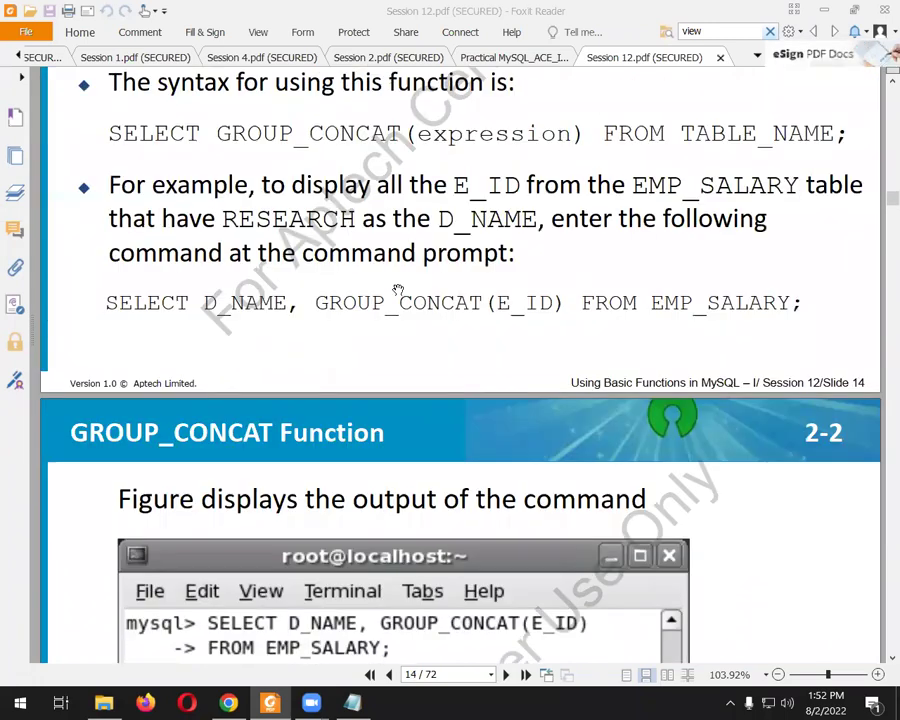
pyautogui.scroll(7, 398, 289)
pyautogui.scroll(-2, 398, 289)
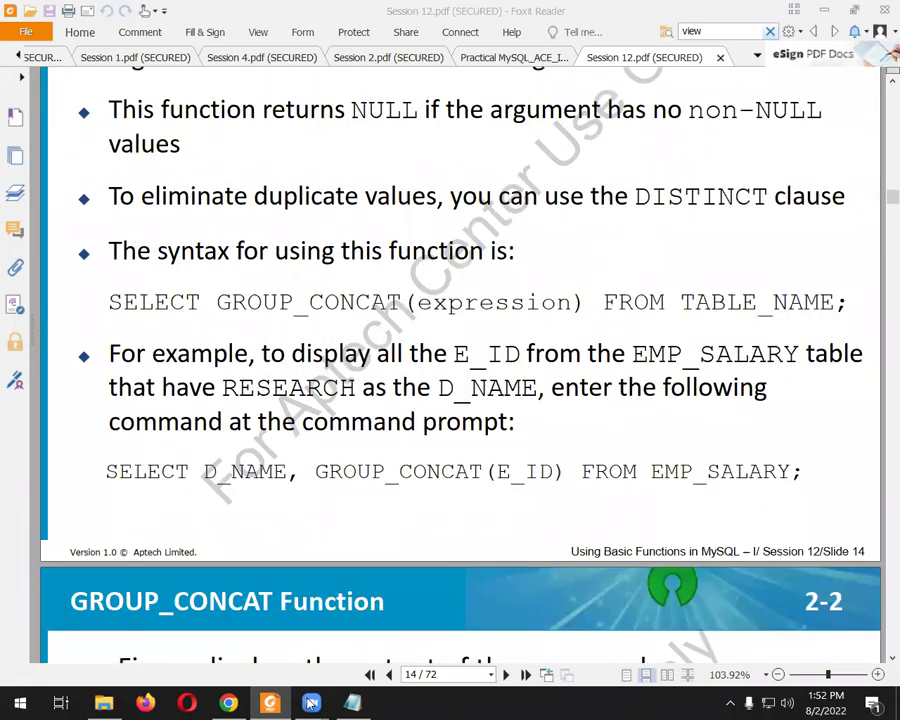
pyautogui.scroll(3, 398, 289)
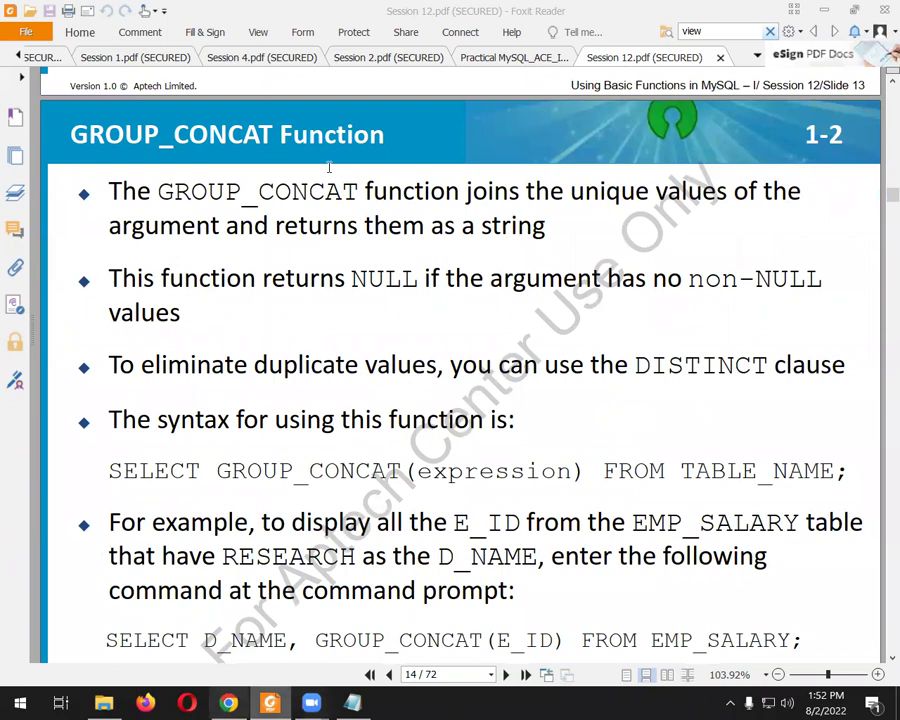
pyautogui.hotkey('alt', 'Tab')
pyautogui.click(418, 100)
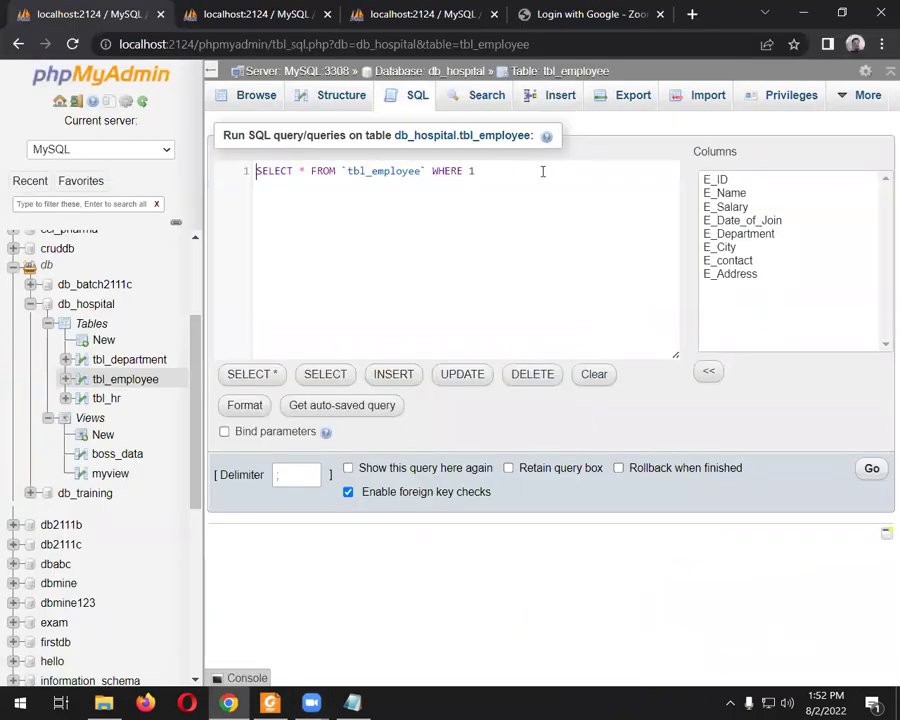
# Run SELECT e_id FROM tbl_employee and sort the 11 returned IDs ascending, 6 to 16
pyautogui.moveTo(540, 169); pyautogui.dragTo(3, 147)
pyautogui.press('BackSpace')
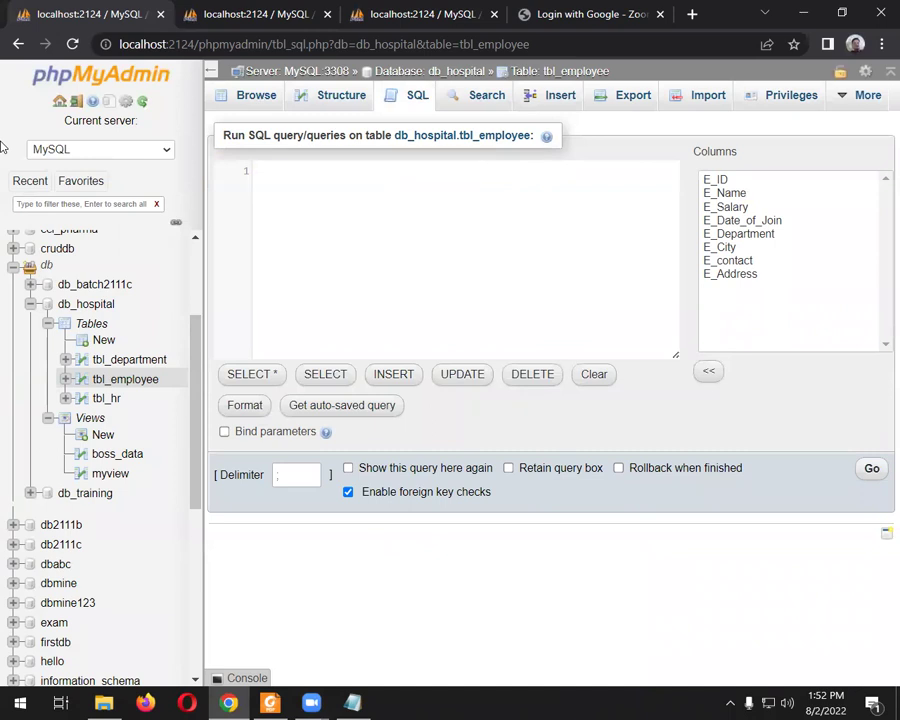
pyautogui.write('se;')
pyautogui.press('BackSpace')
pyautogui.write('le')
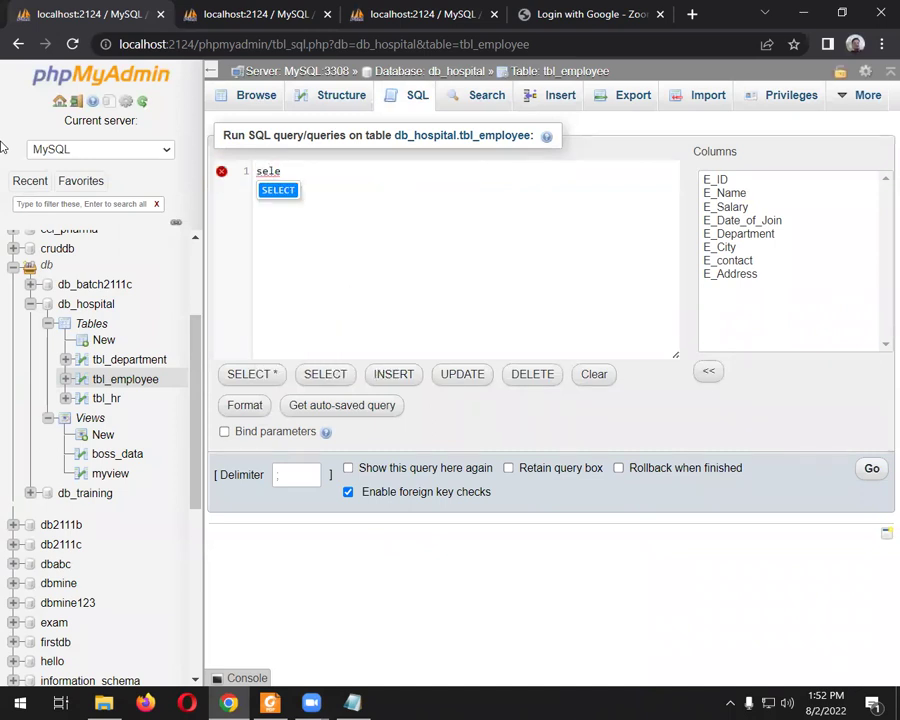
pyautogui.press('Return')
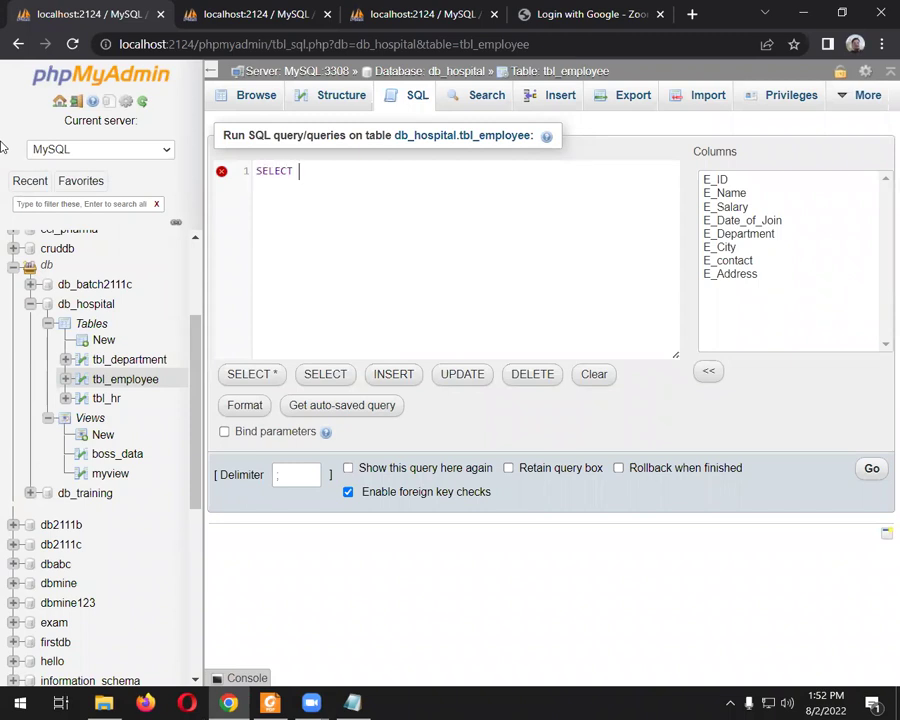
pyautogui.write('e_id ')
pyautogui.write('from')
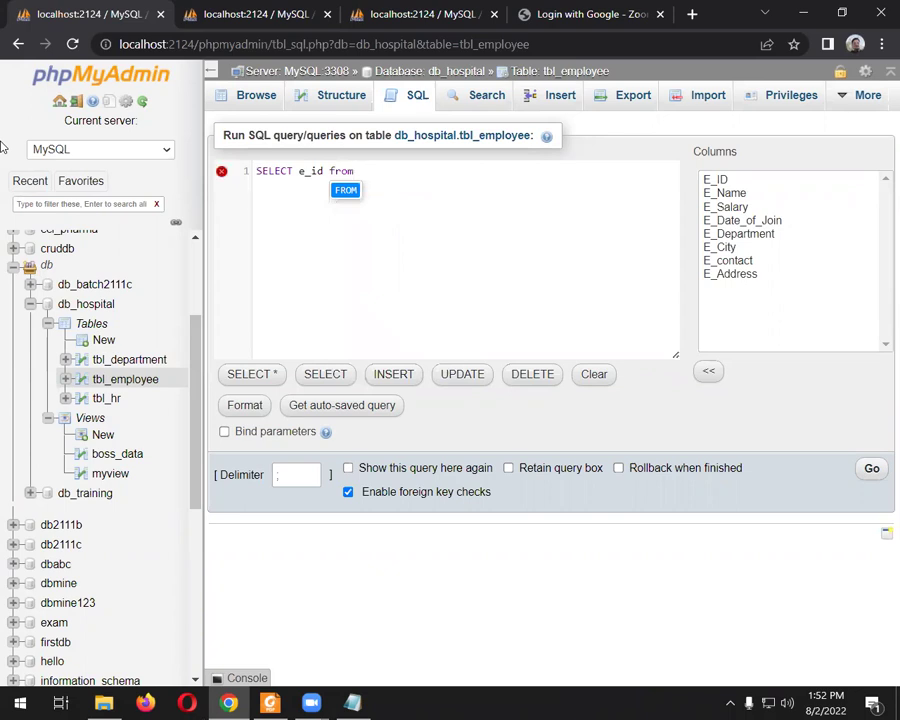
pyautogui.write(' tbl')
pyautogui.press('Down')
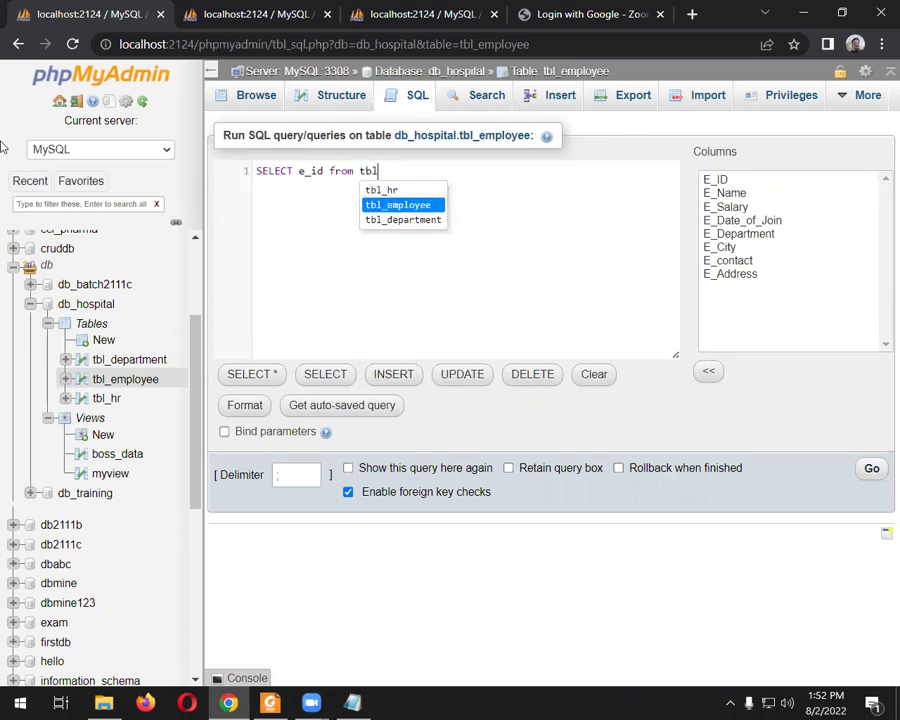
pyautogui.press('Return')
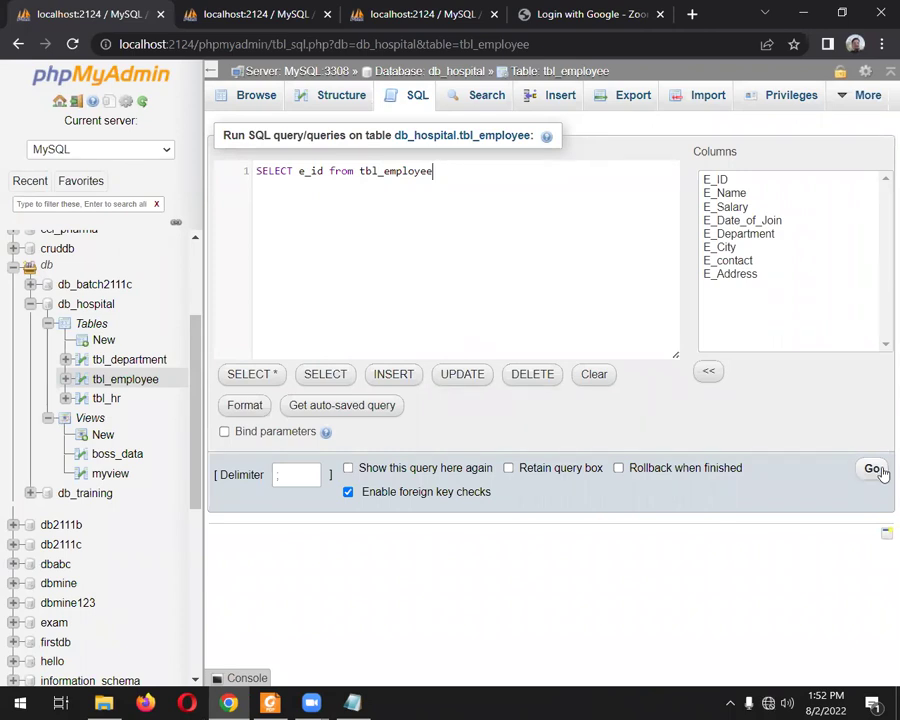
pyautogui.click(880, 471)
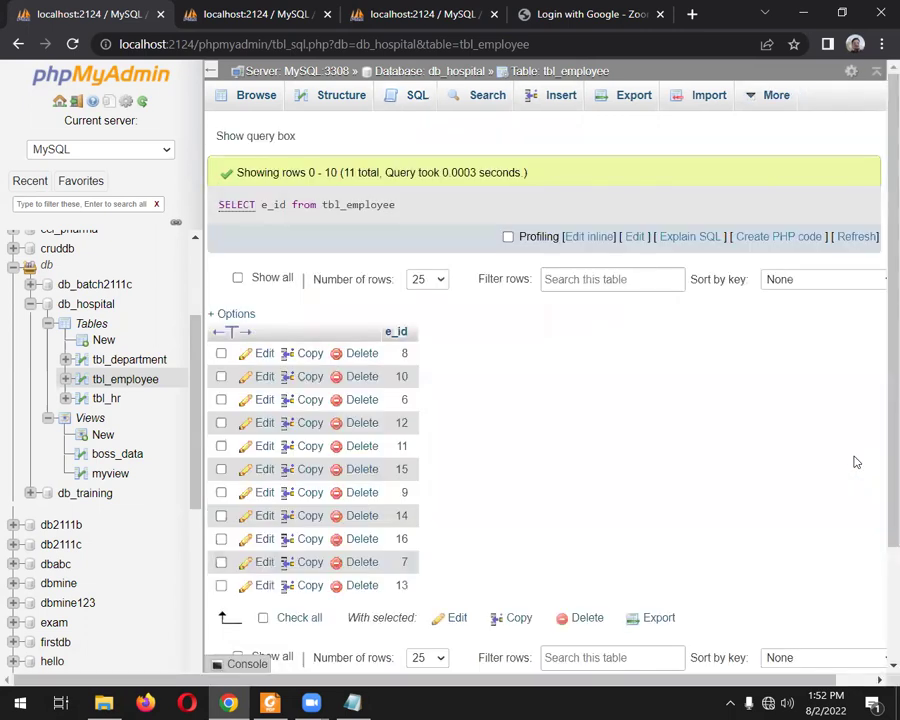
pyautogui.click(397, 333)
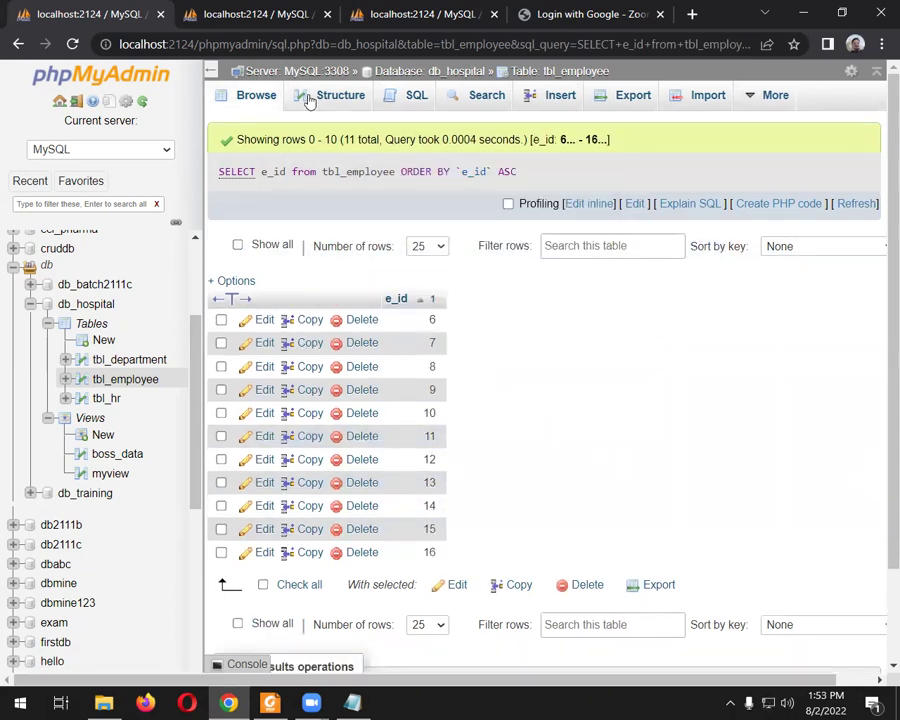
# In a fresh SQL editor, begin the query with SELECT GROUP_CONCAT
pyautogui.click(410, 95)
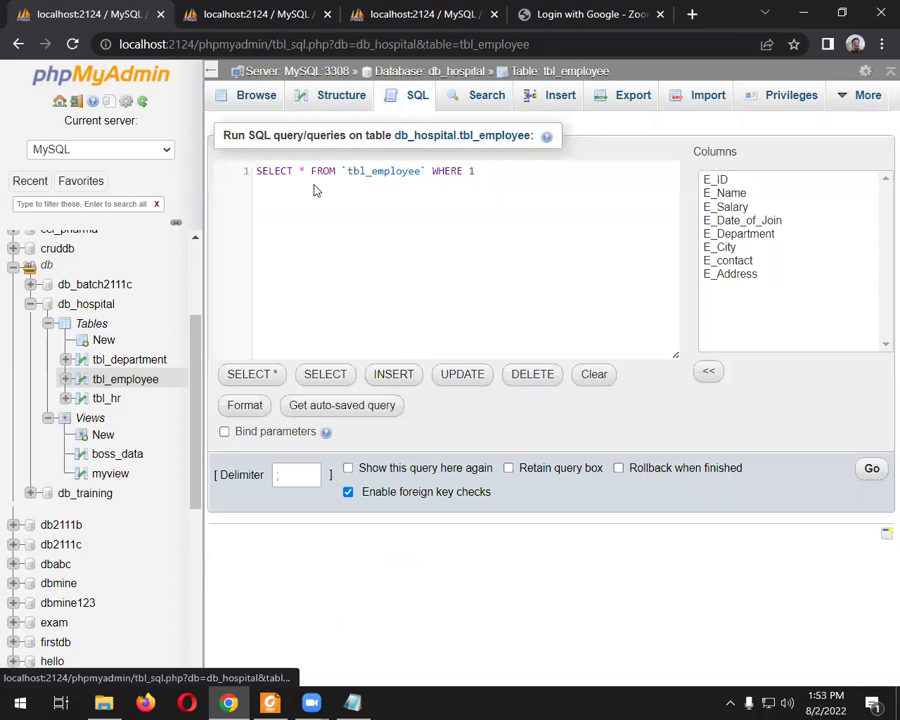
pyautogui.write('sle')
pyautogui.press('BackSpace')
pyautogui.press('BackSpace')
pyautogui.write('e')
pyautogui.press('Return')
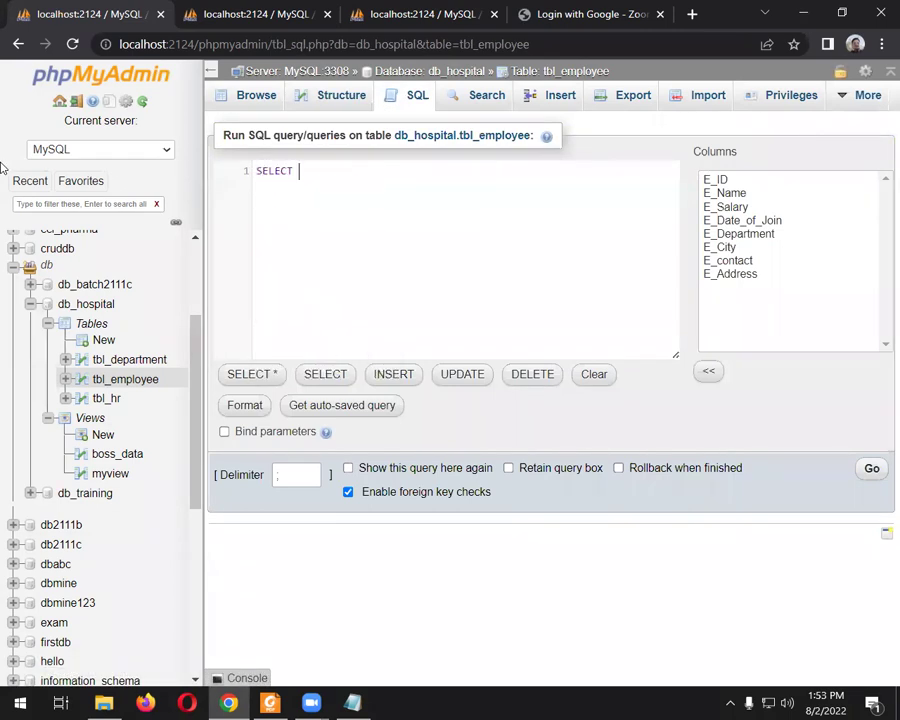
pyautogui.write('conc')
pyautogui.press('BackSpace')
pyautogui.press('BackSpace')
pyautogui.press('BackSpace')
pyautogui.press('BackSpace')
pyautogui.write('g')
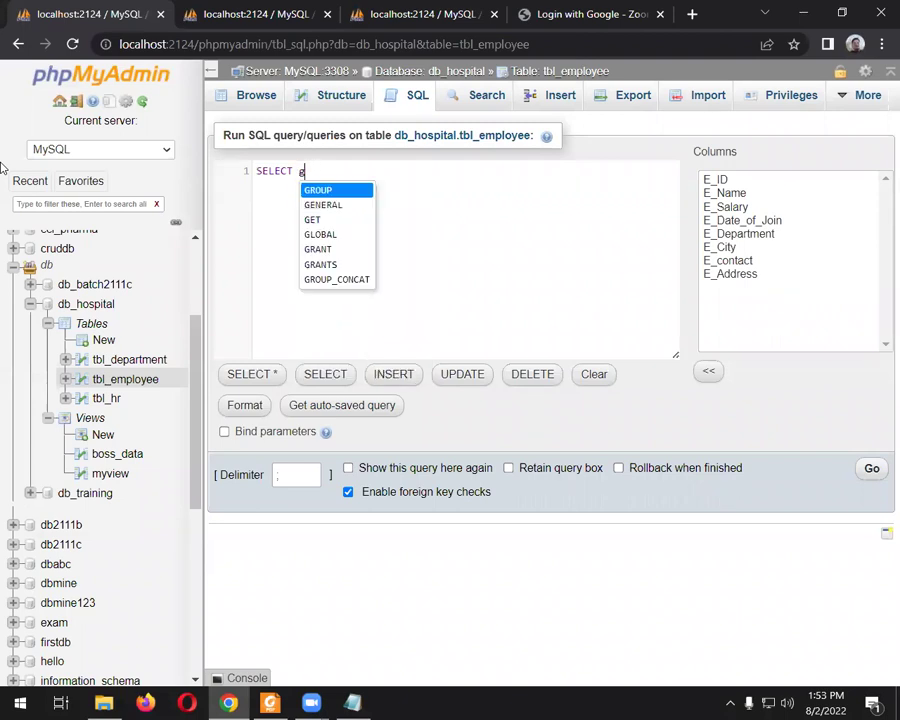
pyautogui.write('ro')
pyautogui.press('Down')
pyautogui.press('Return')
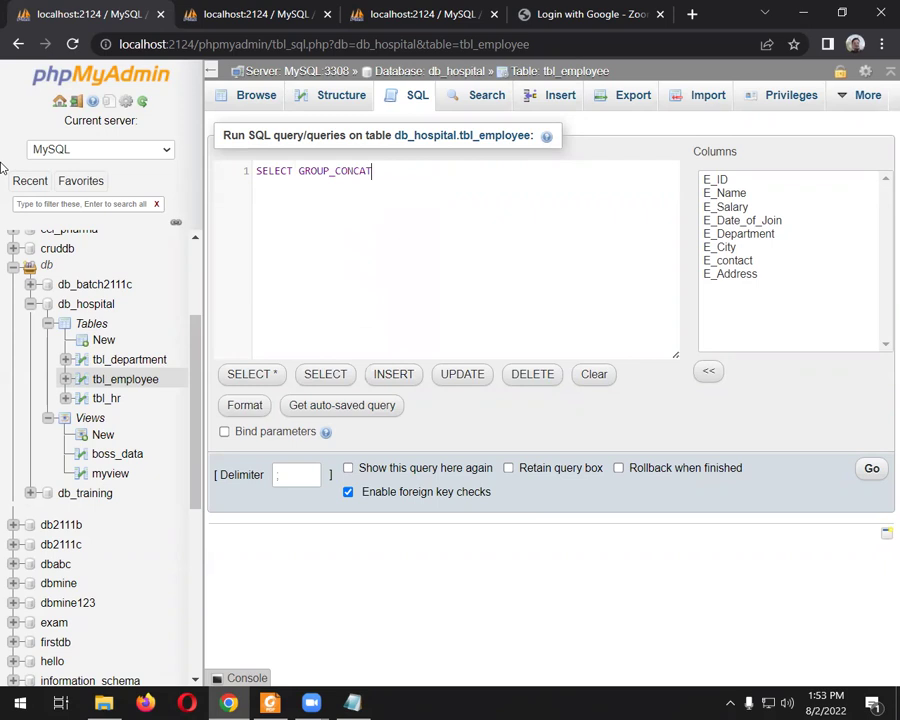
# Complete it as GROUP_CONCAT(E_ID) FROM tbl_employee and run it, getting 8,10,6,12,11,15,9,14,16,7,13
pyautogui.write('(E')
pyautogui.press('Return')
pyautogui.write(') from tbl')
pyautogui.press('Down')
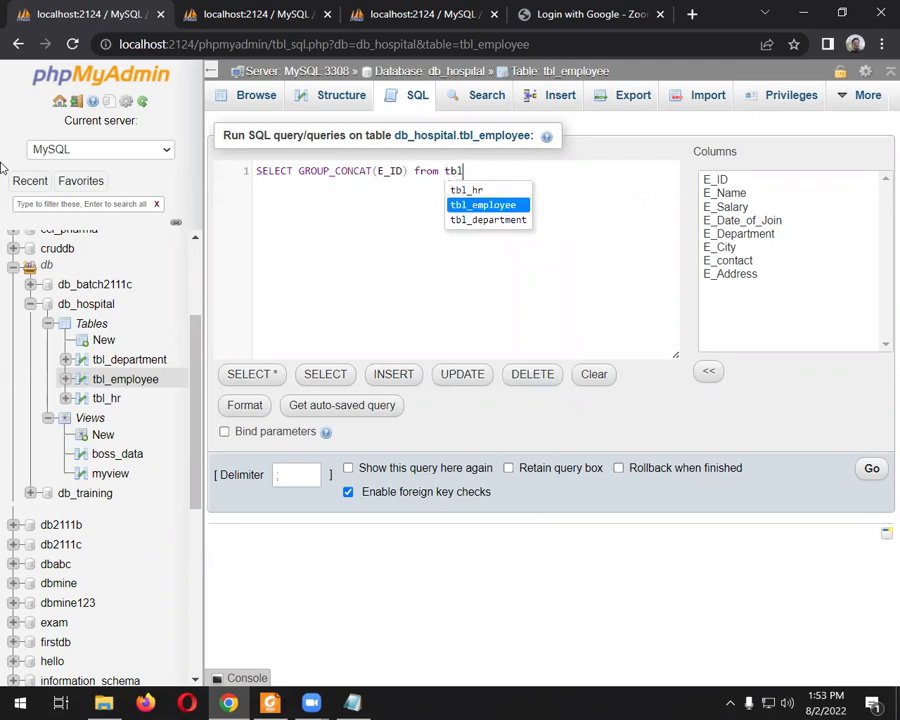
pyautogui.press('Return')
pyautogui.click(876, 472)
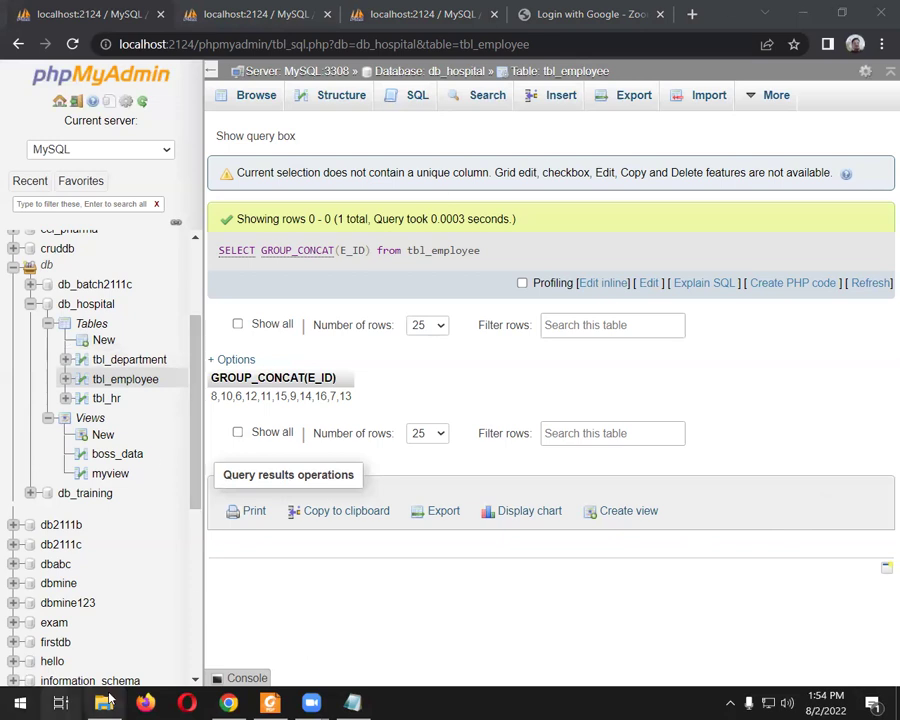
# Return to Session 12.pdf and scroll to slide 16, SELECT MAX(GROSS_SAL) FROM EMP_SALARY
pyautogui.click(268, 703)
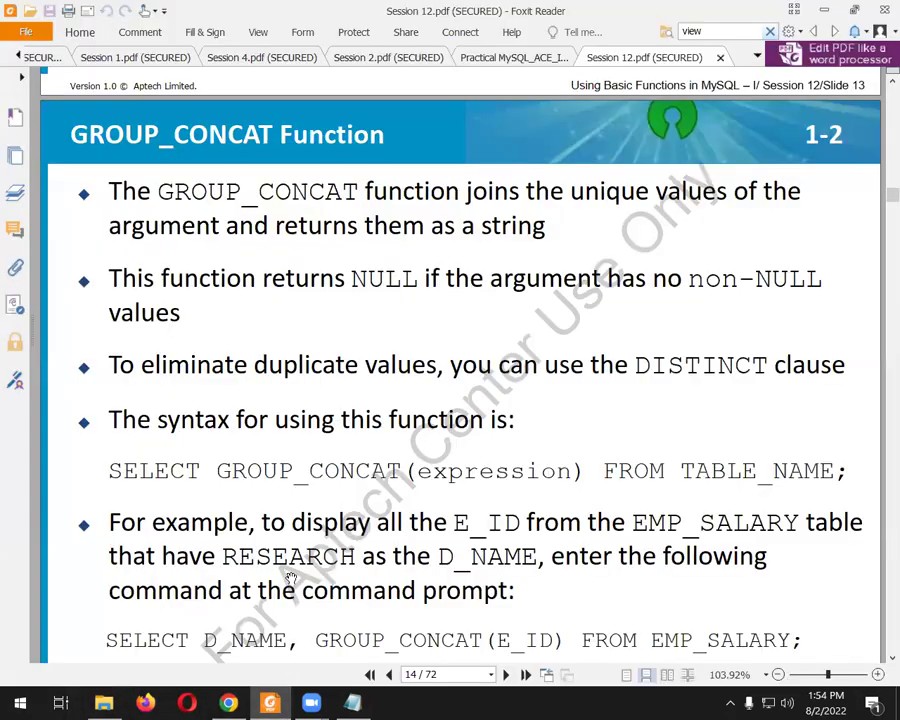
pyautogui.scroll(-5, 210, 400)
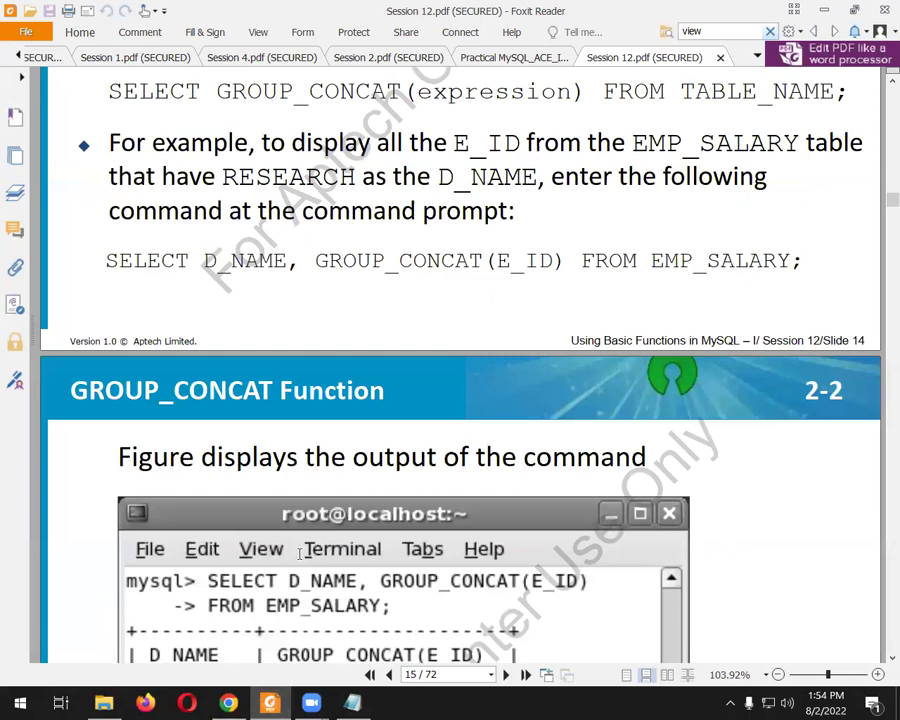
pyautogui.scroll(-5, 299, 554)
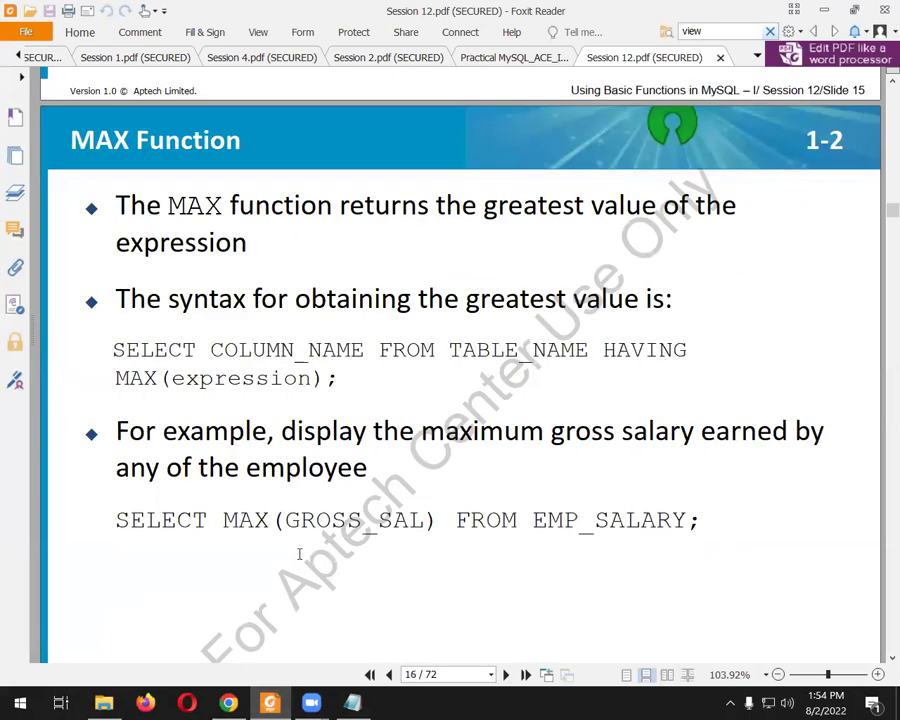
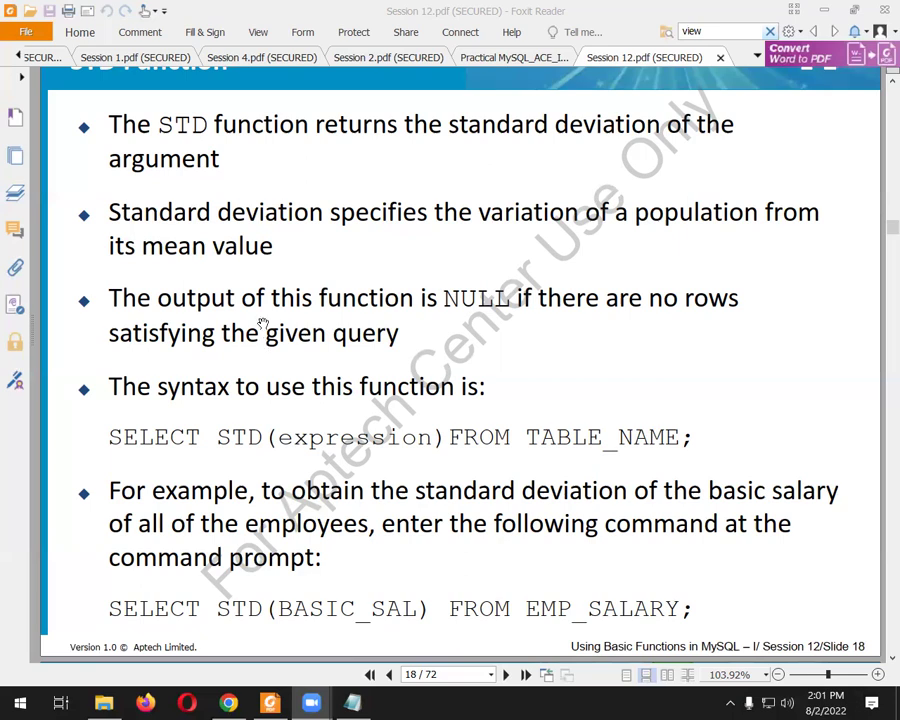
# Scroll from the STD function slides down to the VARIANCE Function slides
pyautogui.scroll(-3, 290, 344)
pyautogui.scroll(-3, 296, 349)
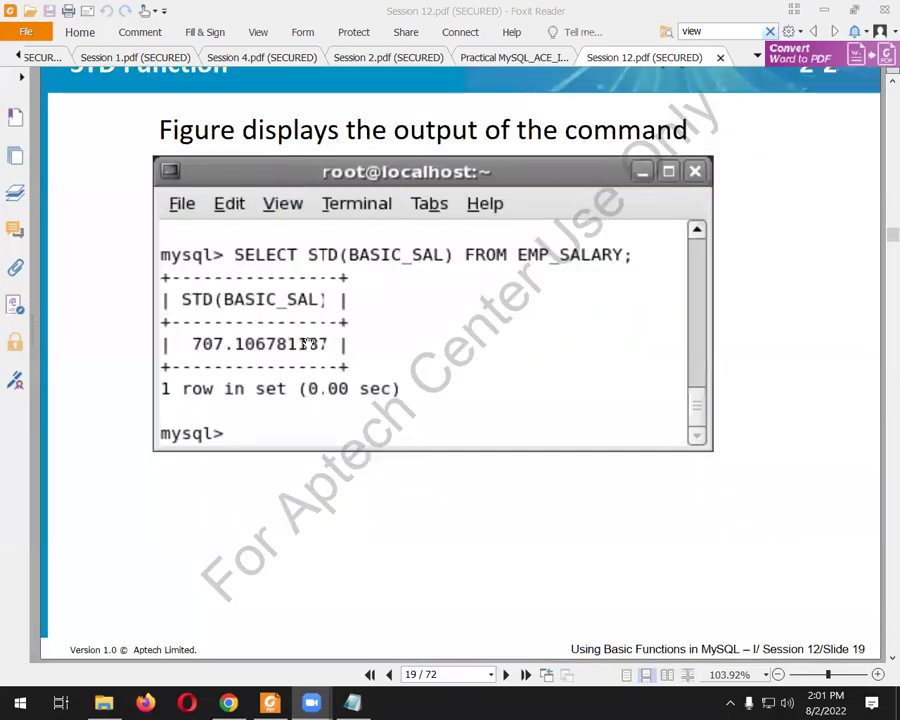
pyautogui.scroll(-5, 312, 340)
pyautogui.scroll(-4, 310, 336)
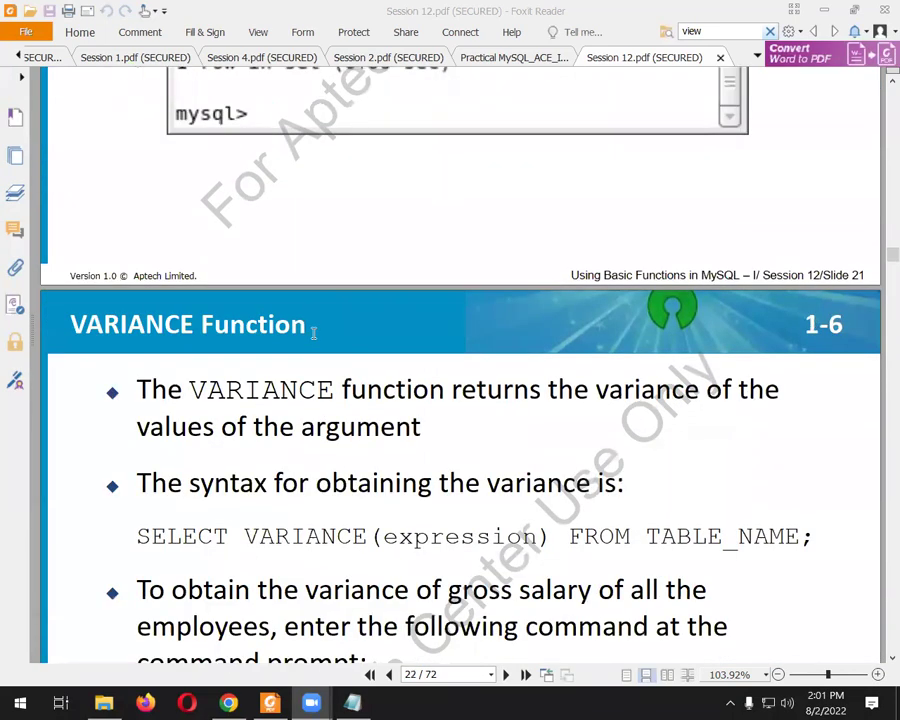
pyautogui.scroll(-1, 312, 334)
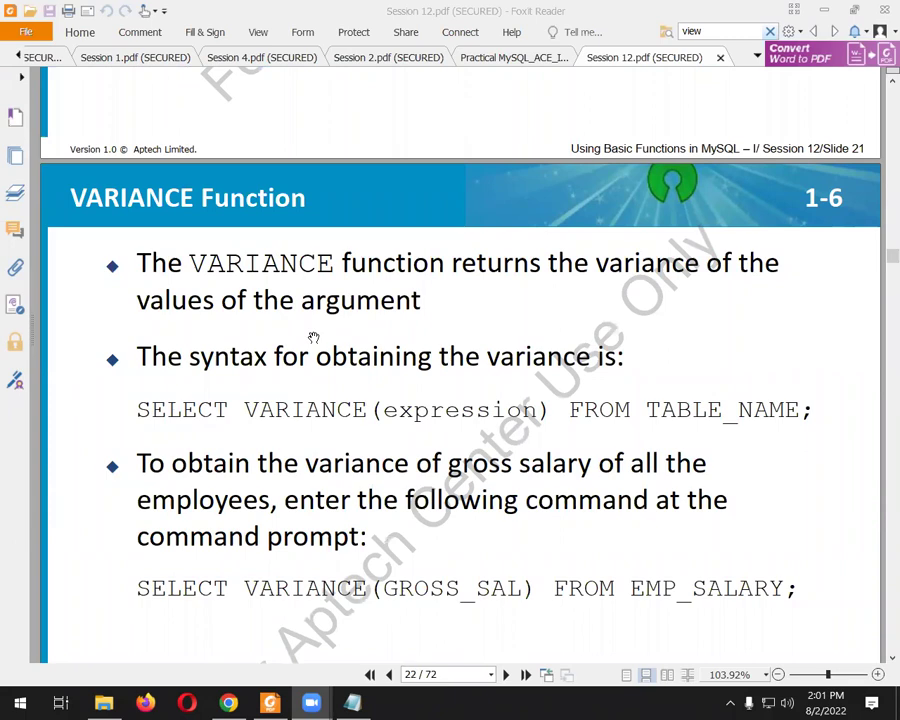
# Scroll through the VARIANCE examples to the query output of 500000.000000 on page 23
pyautogui.scroll(-2, 313, 338)
pyautogui.scroll(-2, 313, 338)
pyautogui.scroll(-5, 313, 338)
pyautogui.scroll(-4, 313, 337)
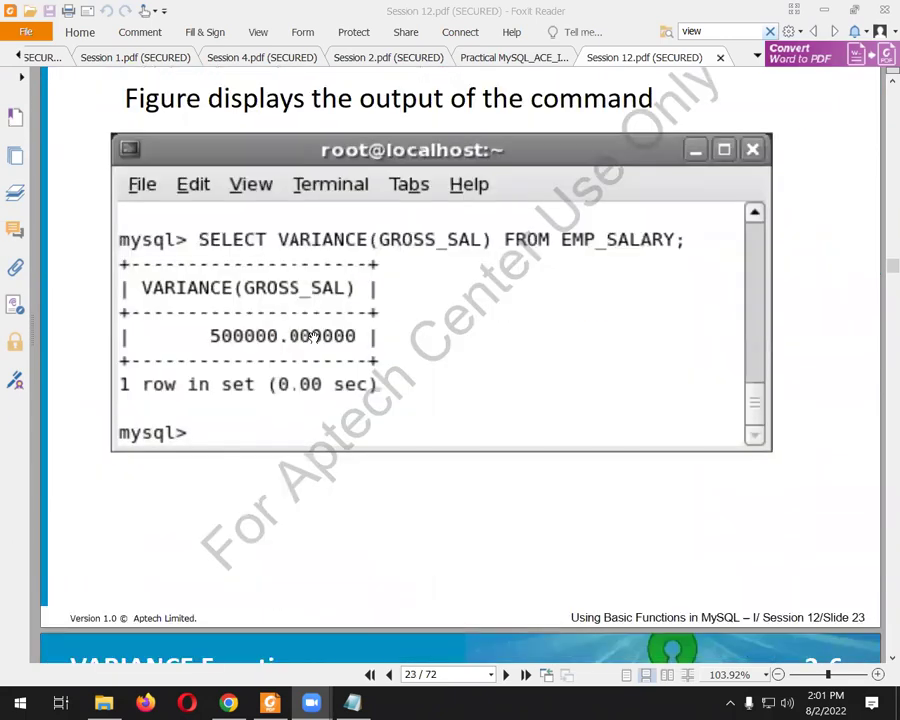
pyautogui.scroll(2, 313, 337)
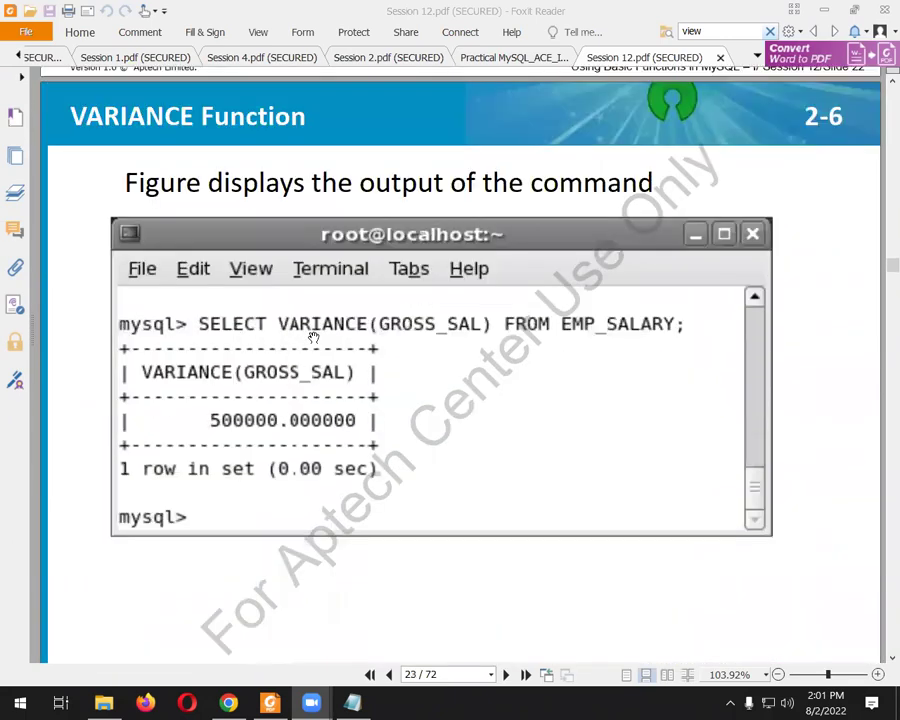
pyautogui.click(390, 6)
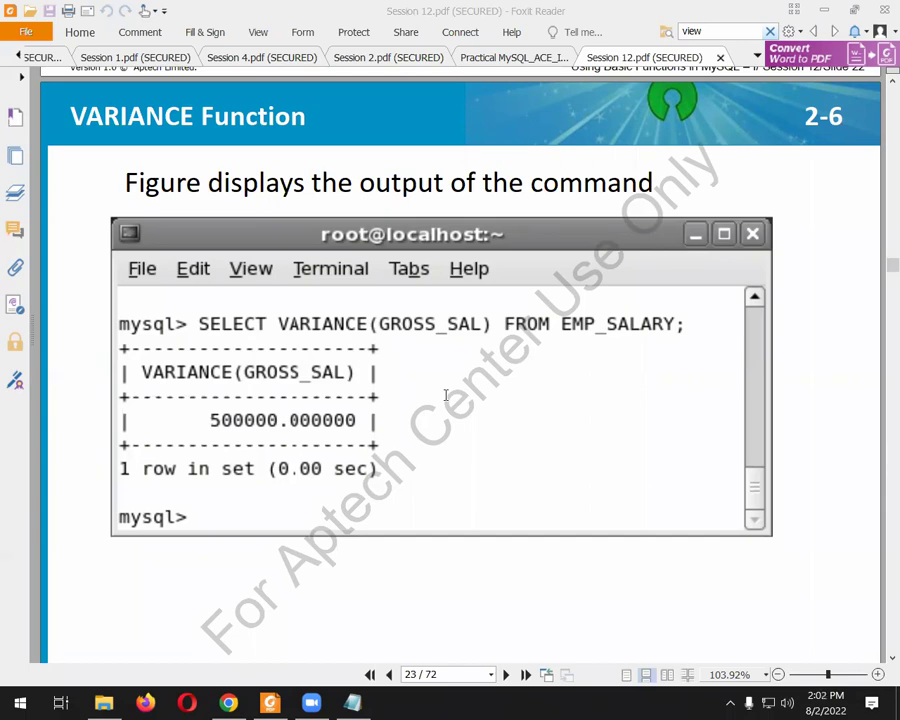
pyautogui.scroll(-10, 518, 302)
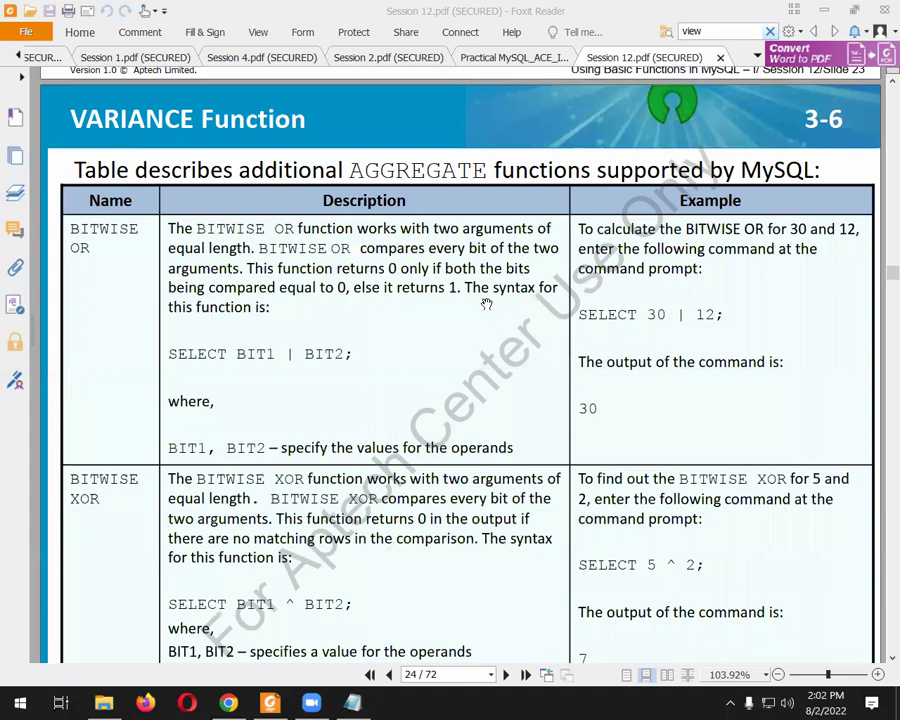
# Scroll through the STDDEV table and ABS slides to SELECT ABS(-32) returning 32 on page 29
pyautogui.scroll(-5, 486, 303)
pyautogui.scroll(-10, 486, 303)
pyautogui.scroll(-4, 488, 300)
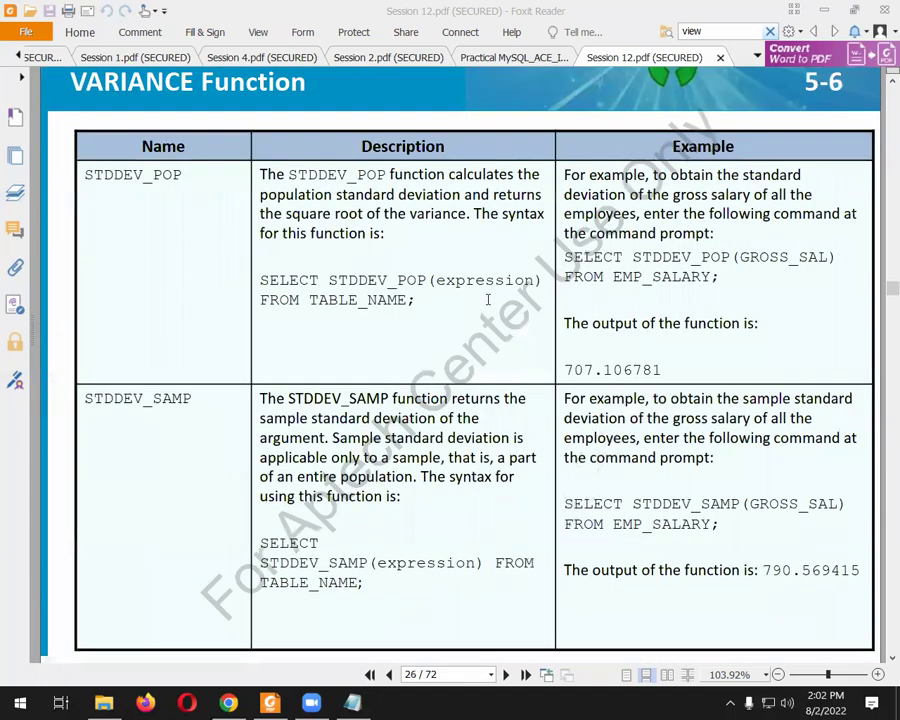
pyautogui.scroll(-10, 488, 300)
pyautogui.scroll(-6, 488, 300)
pyautogui.scroll(-1, 488, 300)
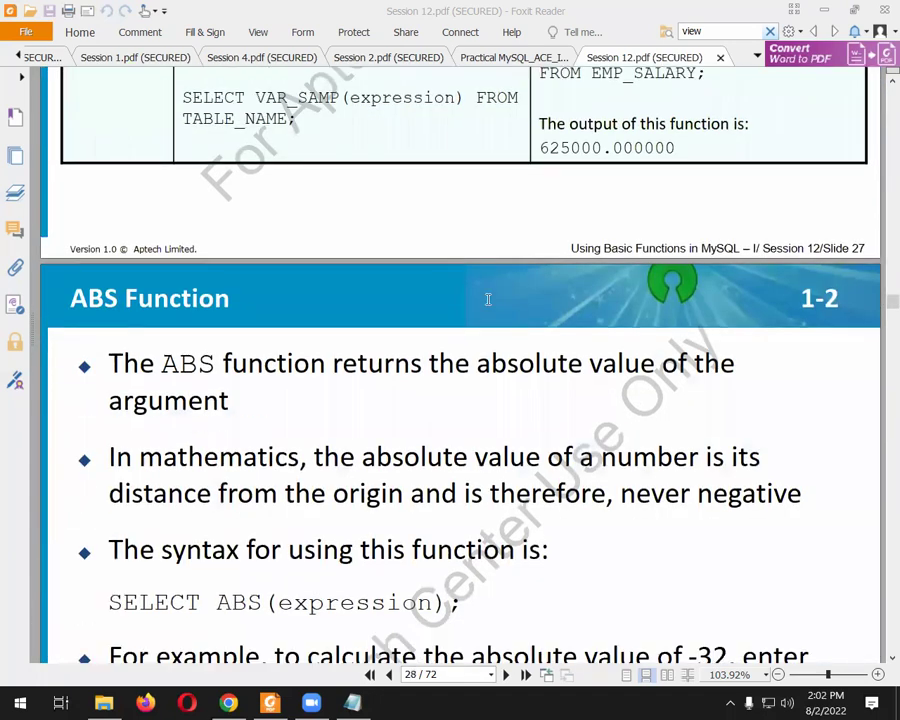
pyautogui.scroll(-3, 488, 297)
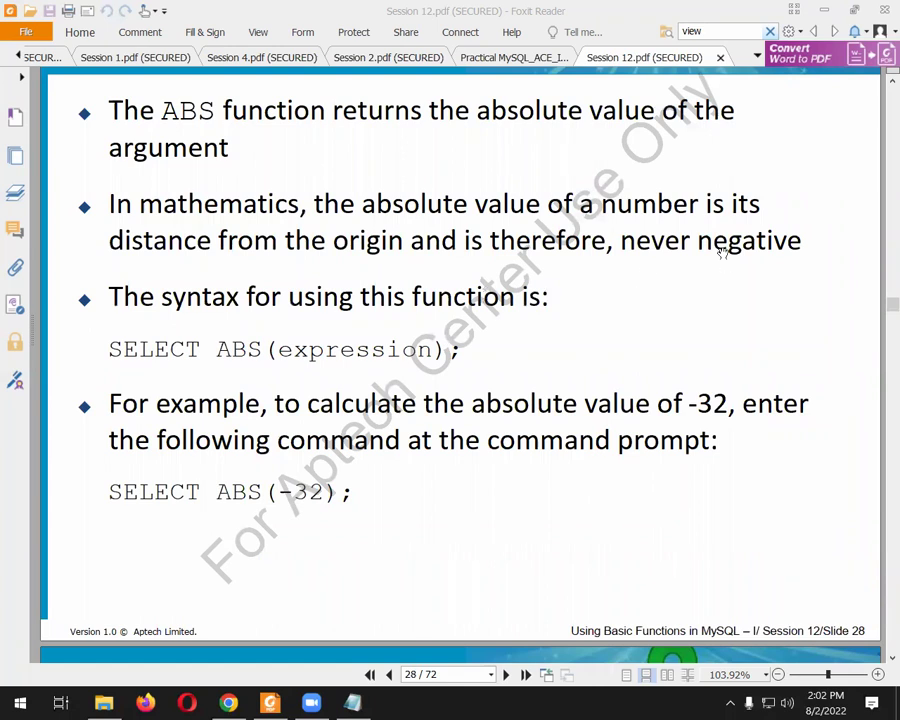
pyautogui.scroll(-5, 394, 392)
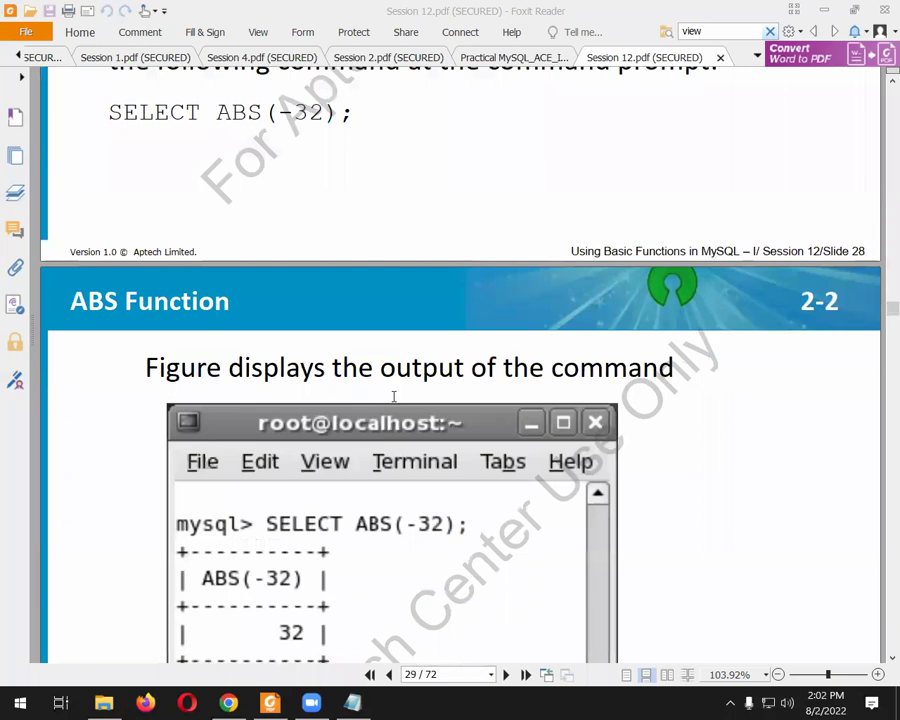
pyautogui.scroll(-10, 396, 390)
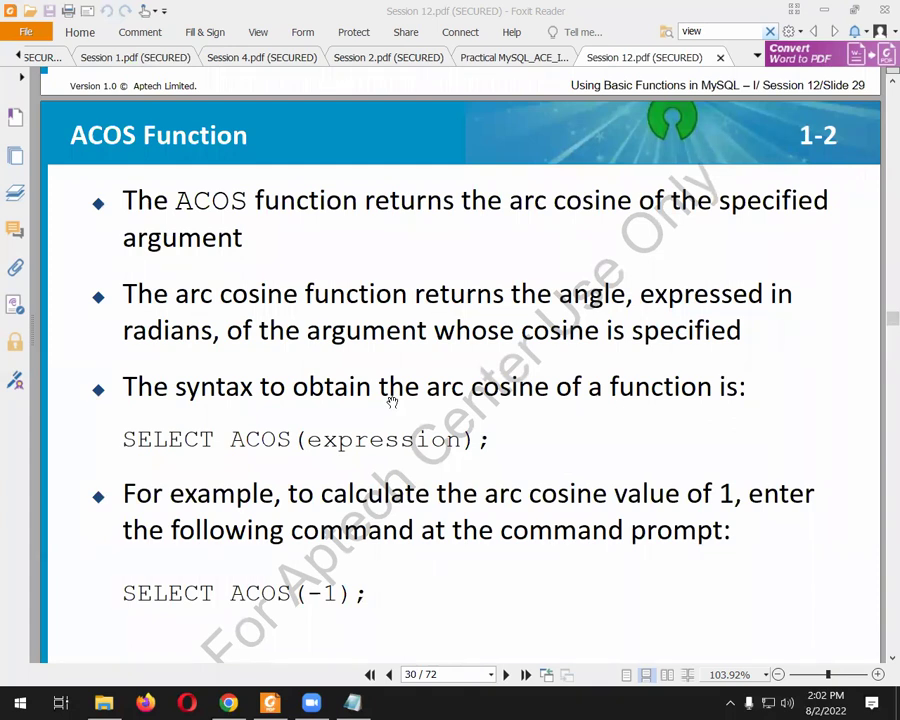
# Scroll through the CEILING function slides into the CONV examples
pyautogui.scroll(-2, 392, 400)
pyautogui.scroll(-4, 392, 370)
pyautogui.scroll(-4, 392, 365)
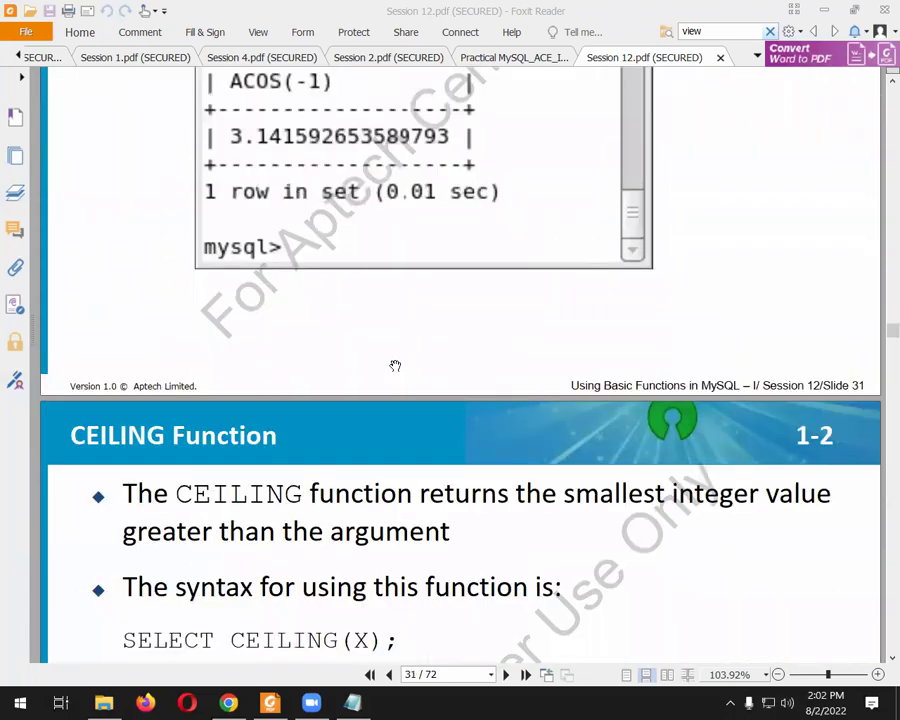
pyautogui.scroll(-3, 395, 365)
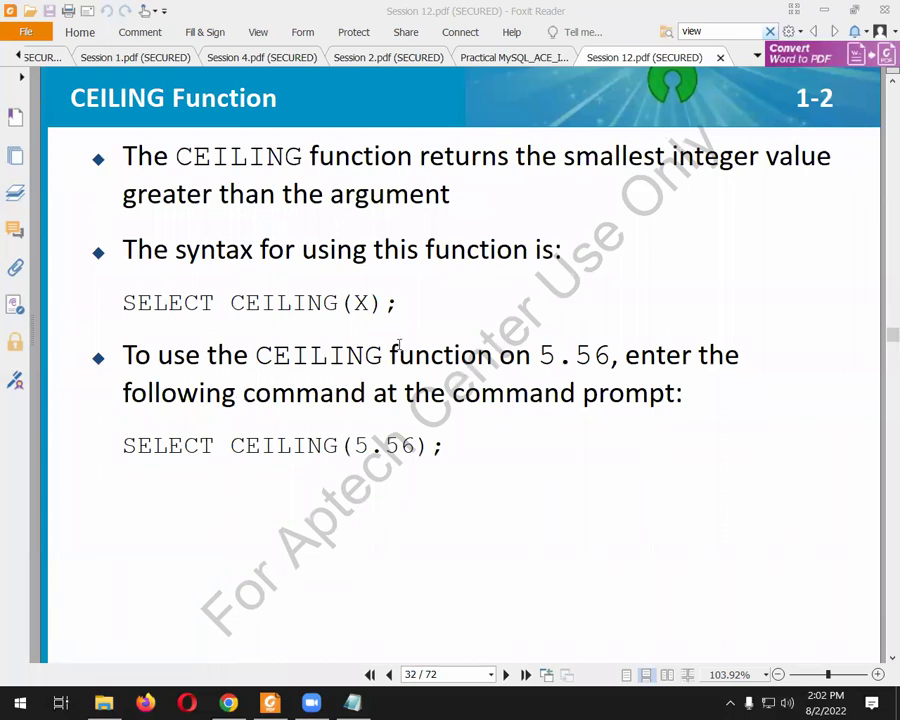
pyautogui.scroll(-4, 399, 345)
pyautogui.scroll(-3, 399, 345)
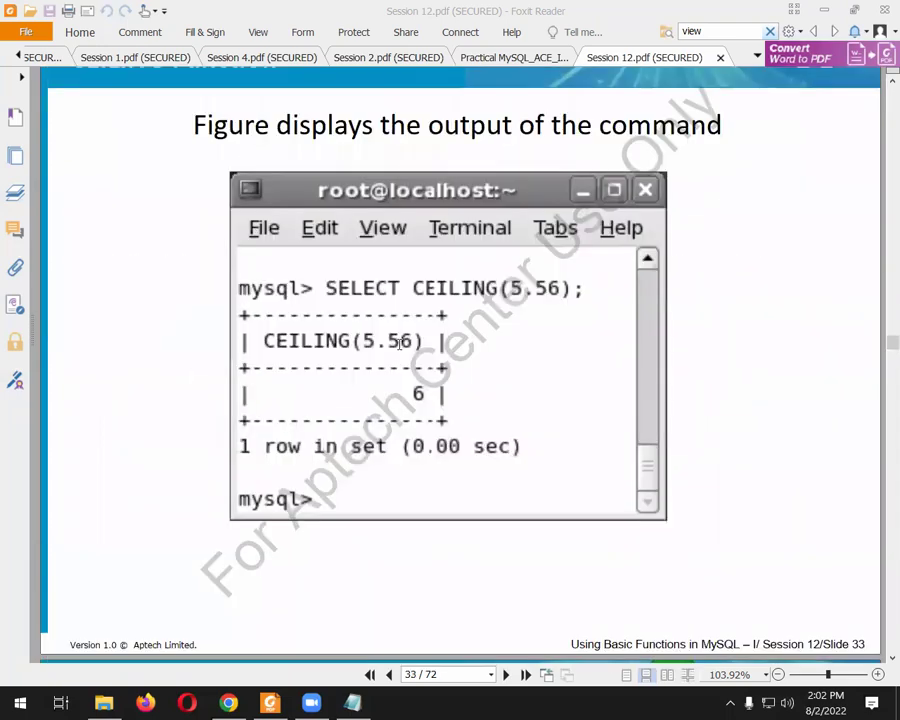
pyautogui.scroll(-3, 399, 345)
pyautogui.scroll(-1, 399, 345)
pyautogui.scroll(-3, 399, 345)
# Reread the CONV(-7, 10, -2) output of -111, then continue to the COS slide on page 36
pyautogui.scroll(1, 399, 345)
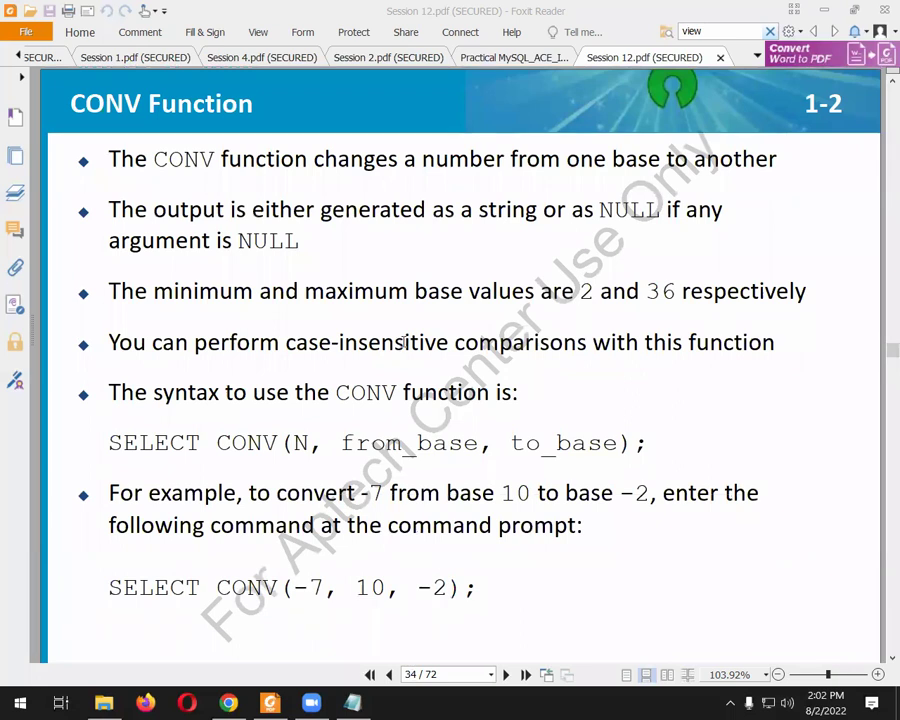
pyautogui.scroll(-4, 404, 342)
pyautogui.scroll(-3, 404, 342)
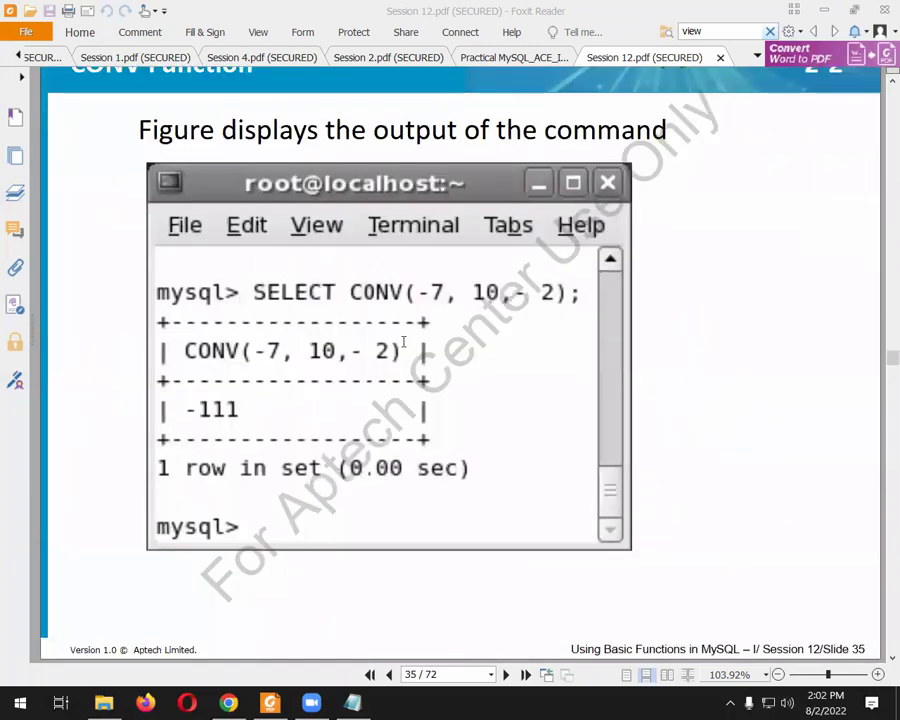
pyautogui.scroll(5, 404, 342)
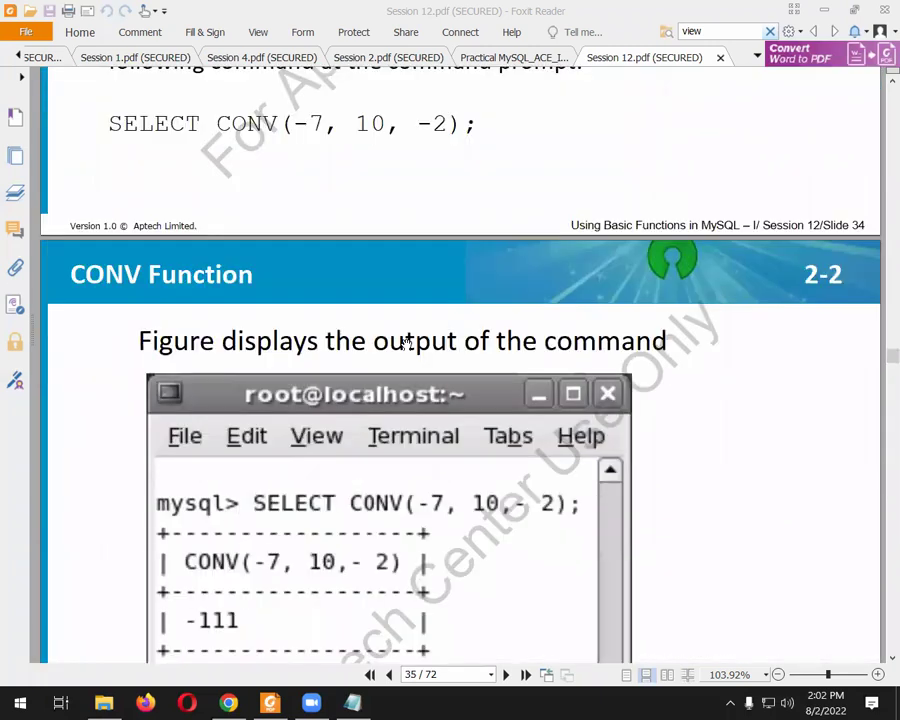
pyautogui.scroll(1, 406, 345)
pyautogui.scroll(3, 406, 345)
pyautogui.scroll(-4, 406, 345)
pyautogui.scroll(-6, 406, 345)
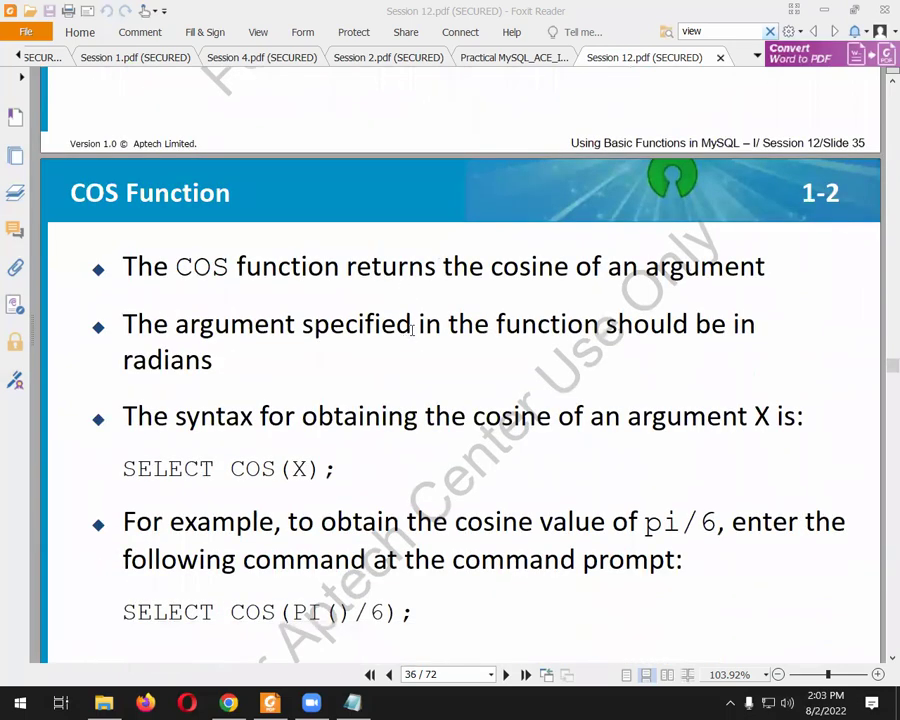
# Scroll to the CRC Function slides, backing up to reread CRC32('JOHN') returning 133104674
pyautogui.scroll(-12, 411, 331)
pyautogui.scroll(1, 411, 330)
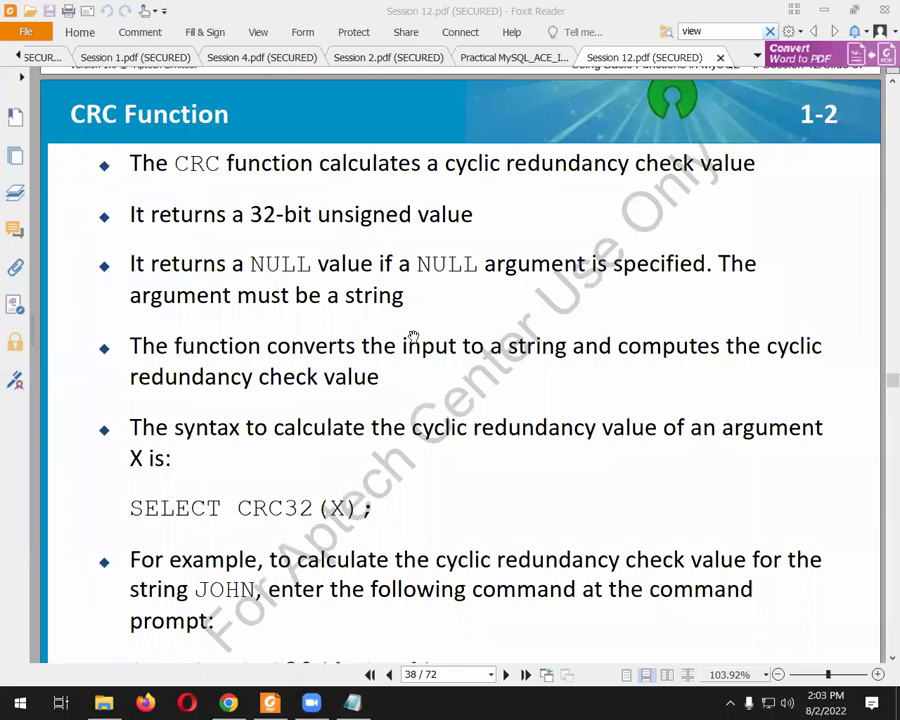
pyautogui.scroll(-8, 413, 336)
pyautogui.scroll(-3, 414, 336)
pyautogui.scroll(-2, 416, 335)
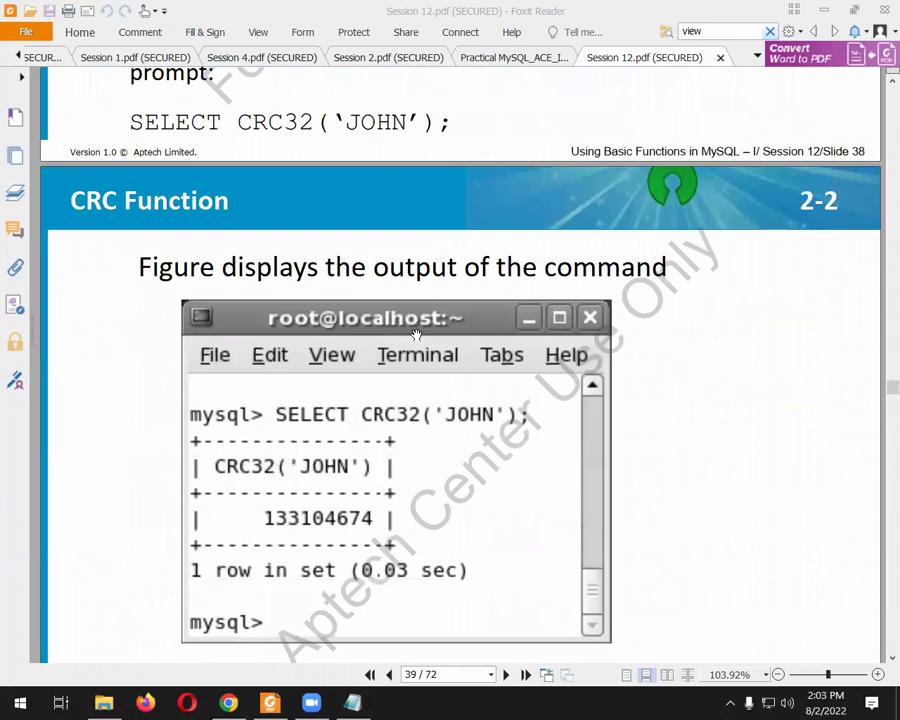
pyautogui.scroll(2, 416, 335)
pyautogui.scroll(3, 416, 335)
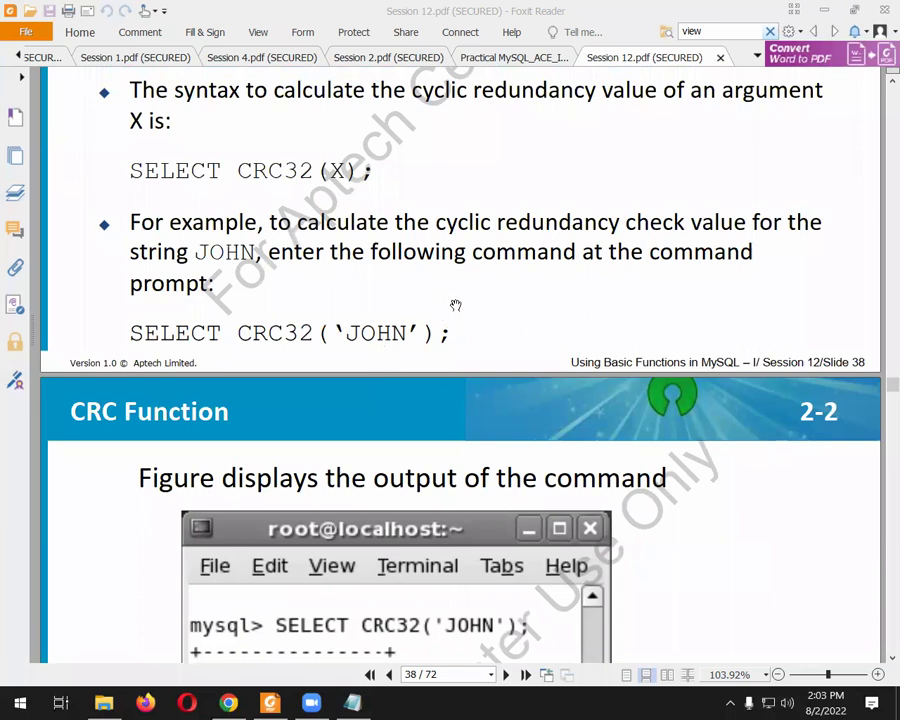
# Continue down to the COT Function slide on page 40
pyautogui.scroll(-4, 455, 305)
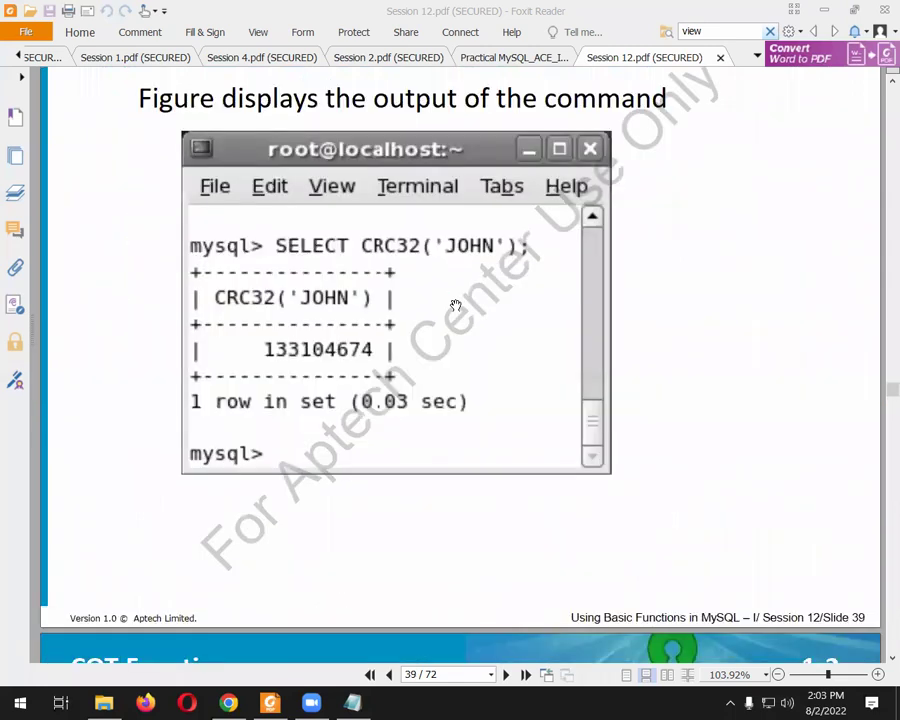
pyautogui.scroll(-3, 430, 304)
pyautogui.scroll(-2, 442, 304)
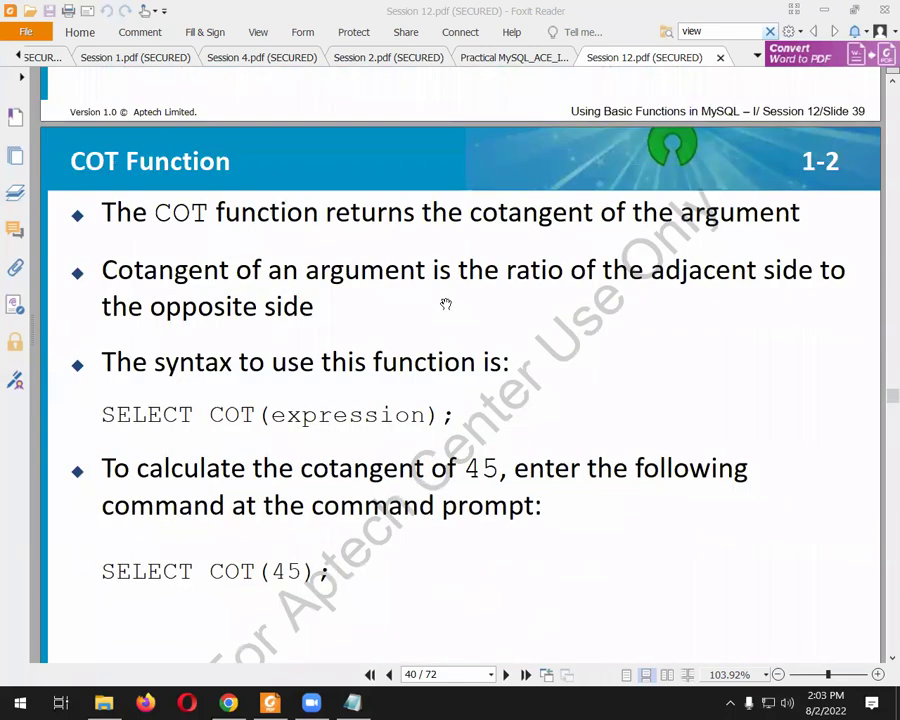
pyautogui.scroll(-1, 446, 304)
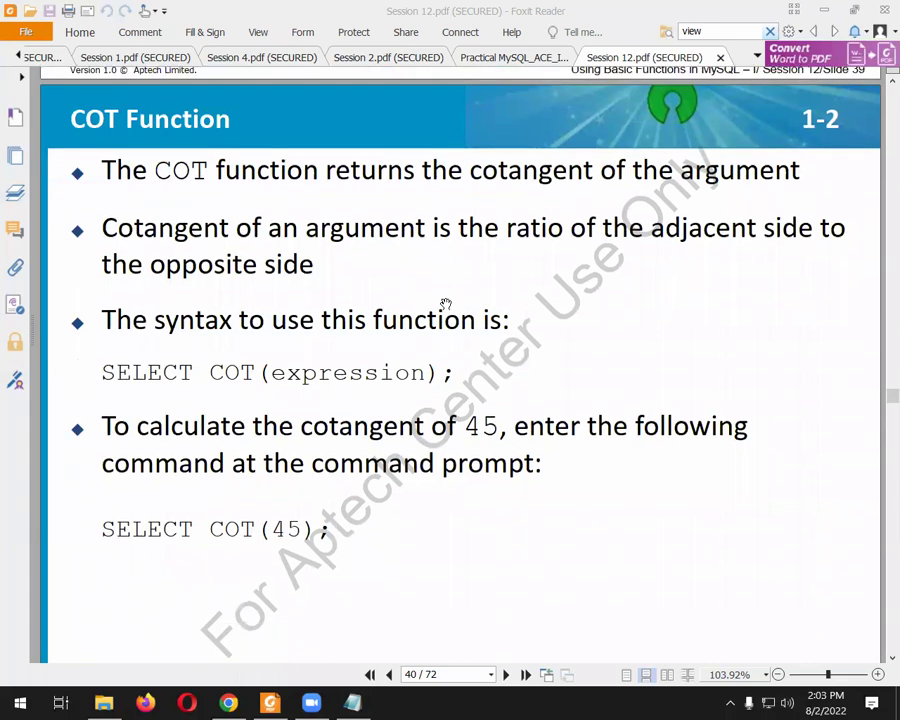